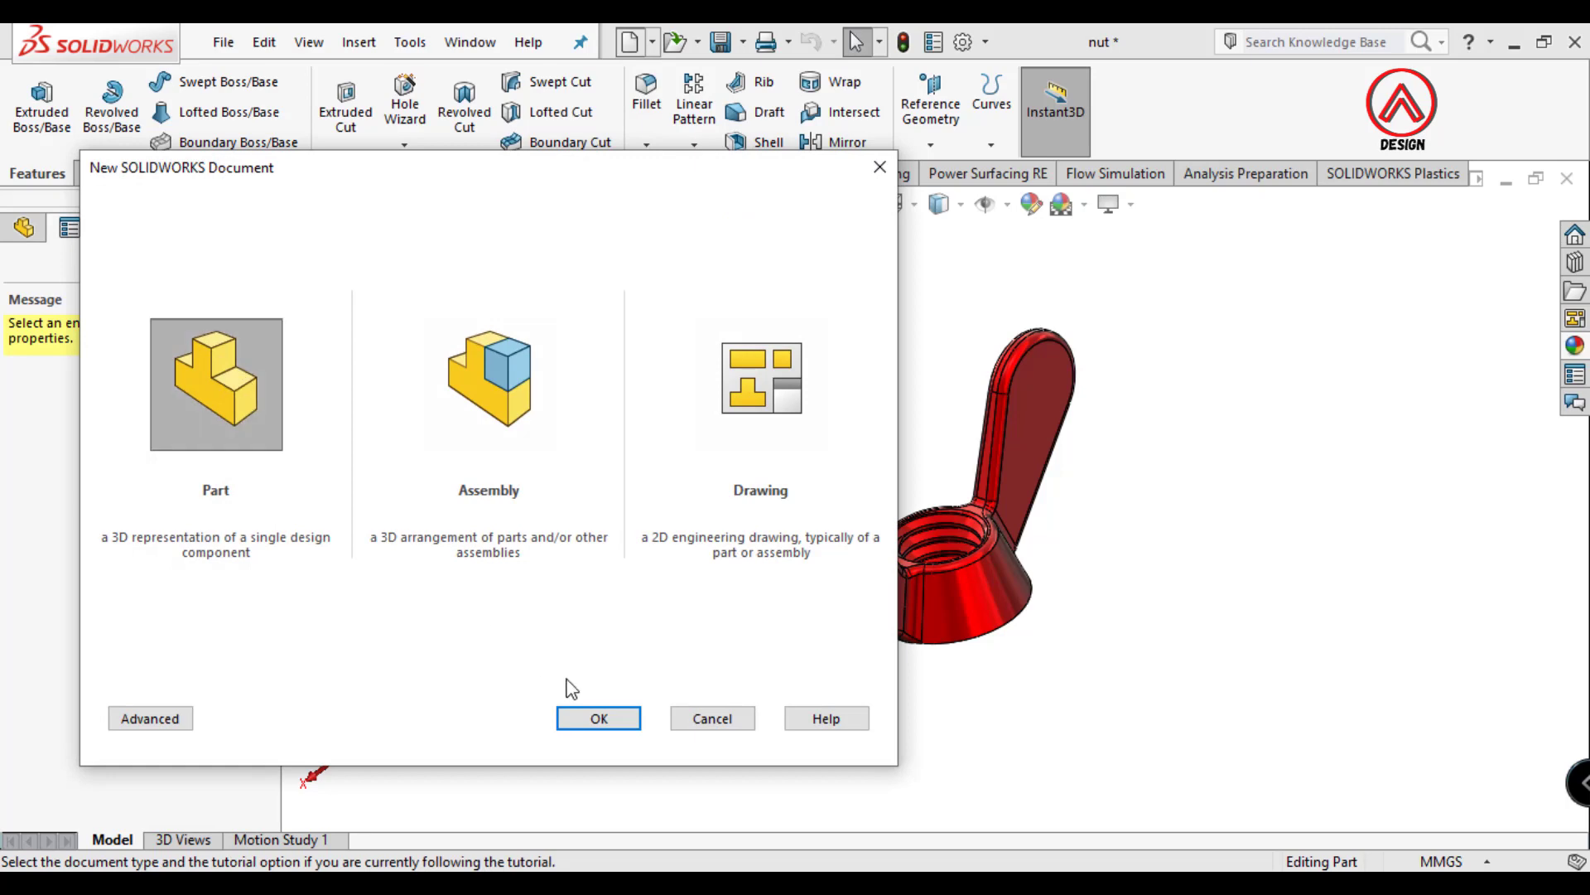
- Create a new part document and apply a plain white scene background
{"action": "left_click", "coordinate": [579, 717]}
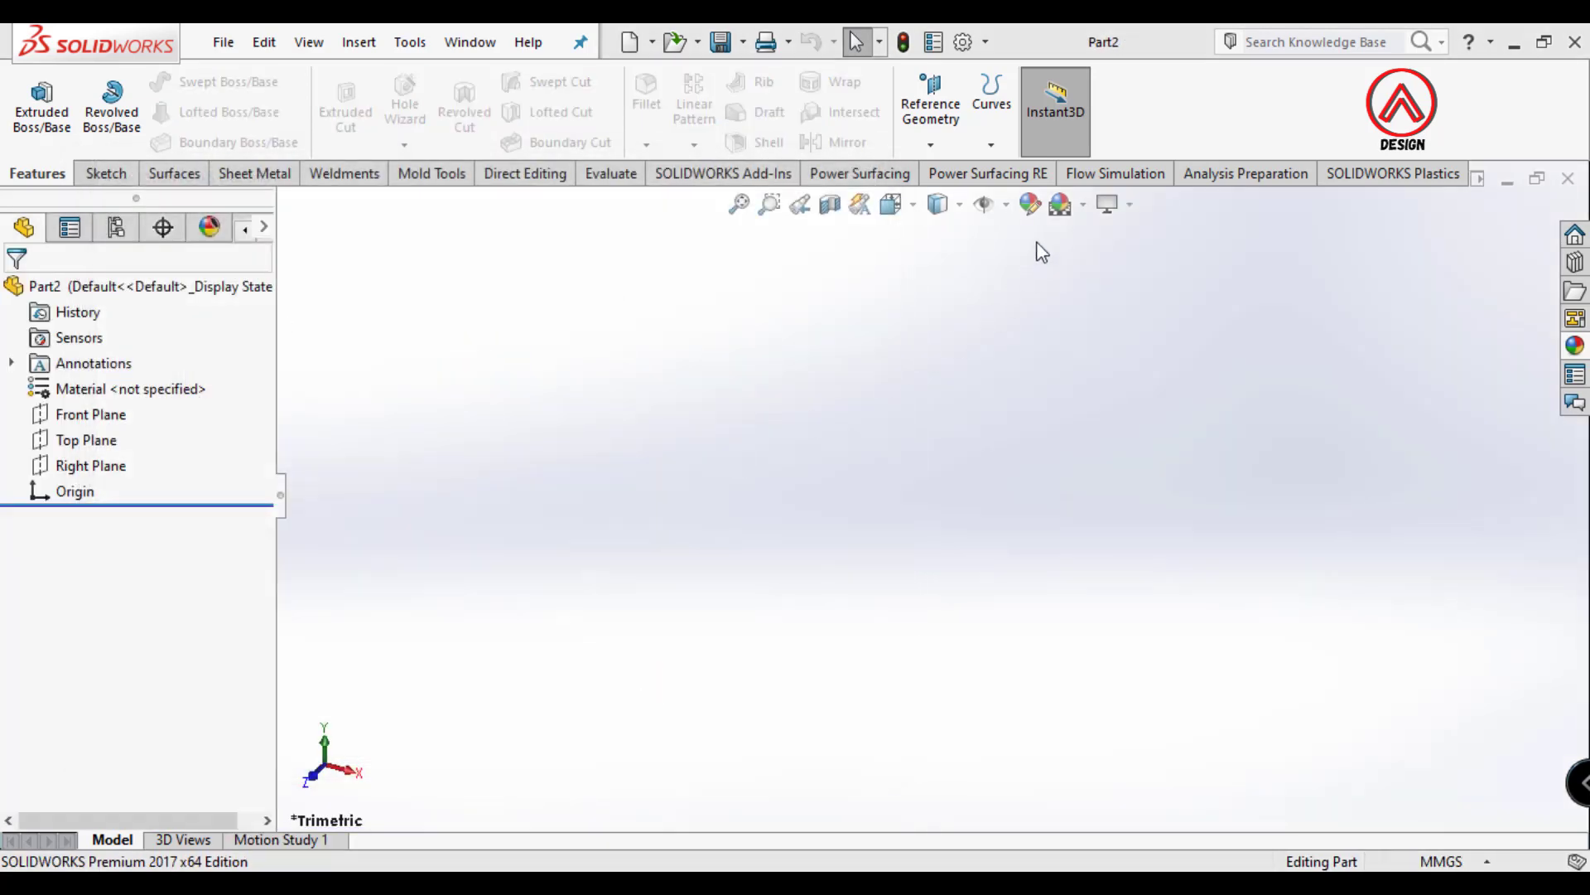
{"action": "left_click", "coordinate": [1084, 205]}
{"action": "left_click", "coordinate": [1096, 260]}
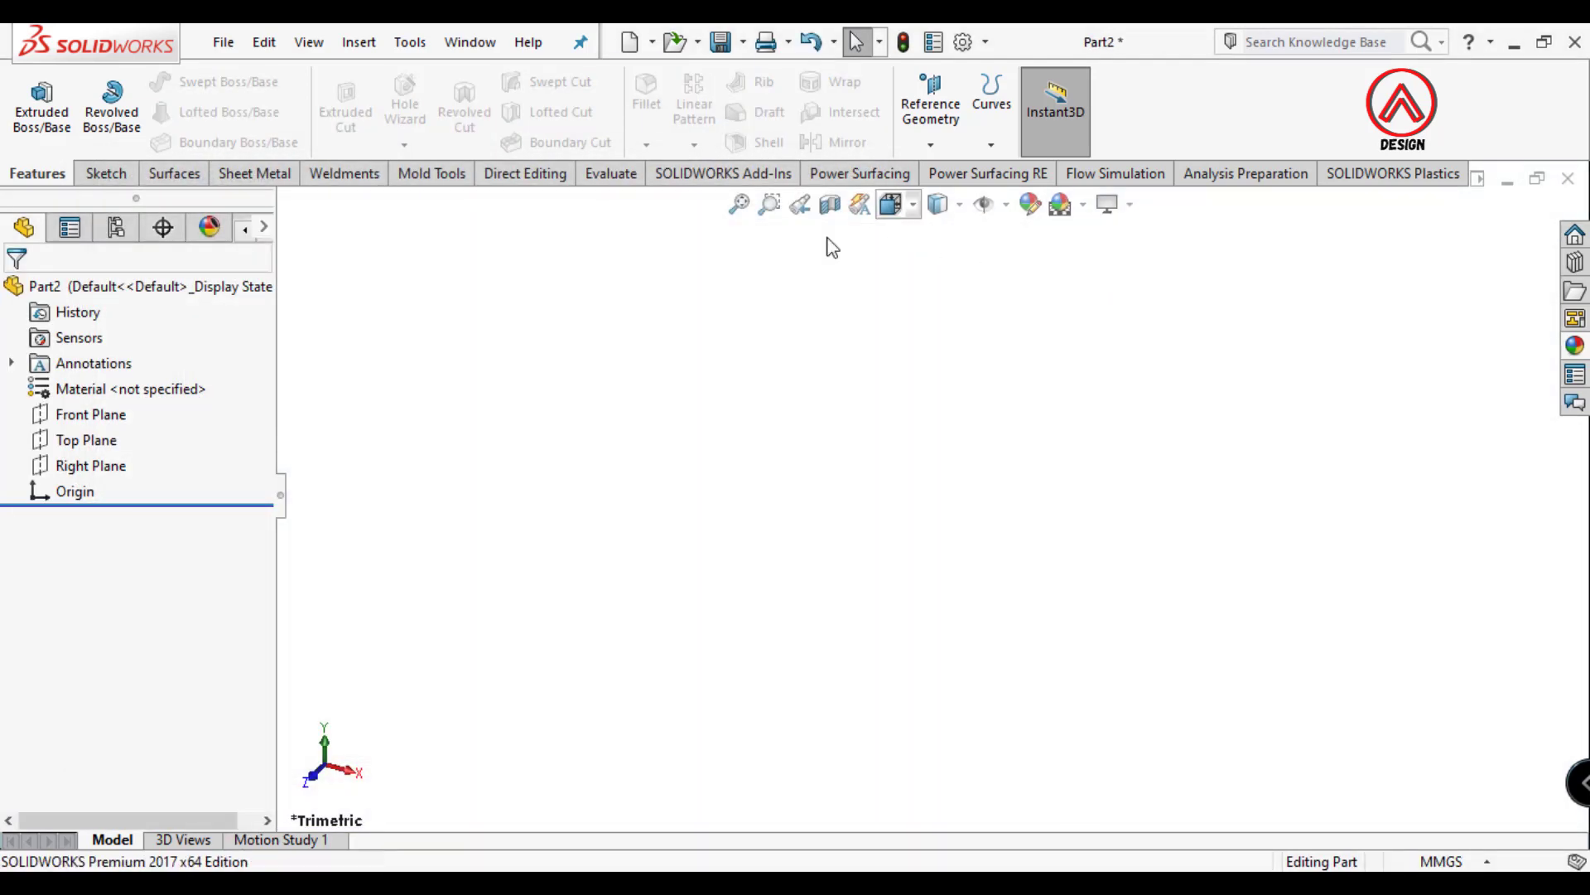
- Start a sketch on the Front Plane and draw a vertical centerline upward from the origin
{"action": "left_click", "coordinate": [91, 414]}
{"action": "left_click", "coordinate": [73, 378]}
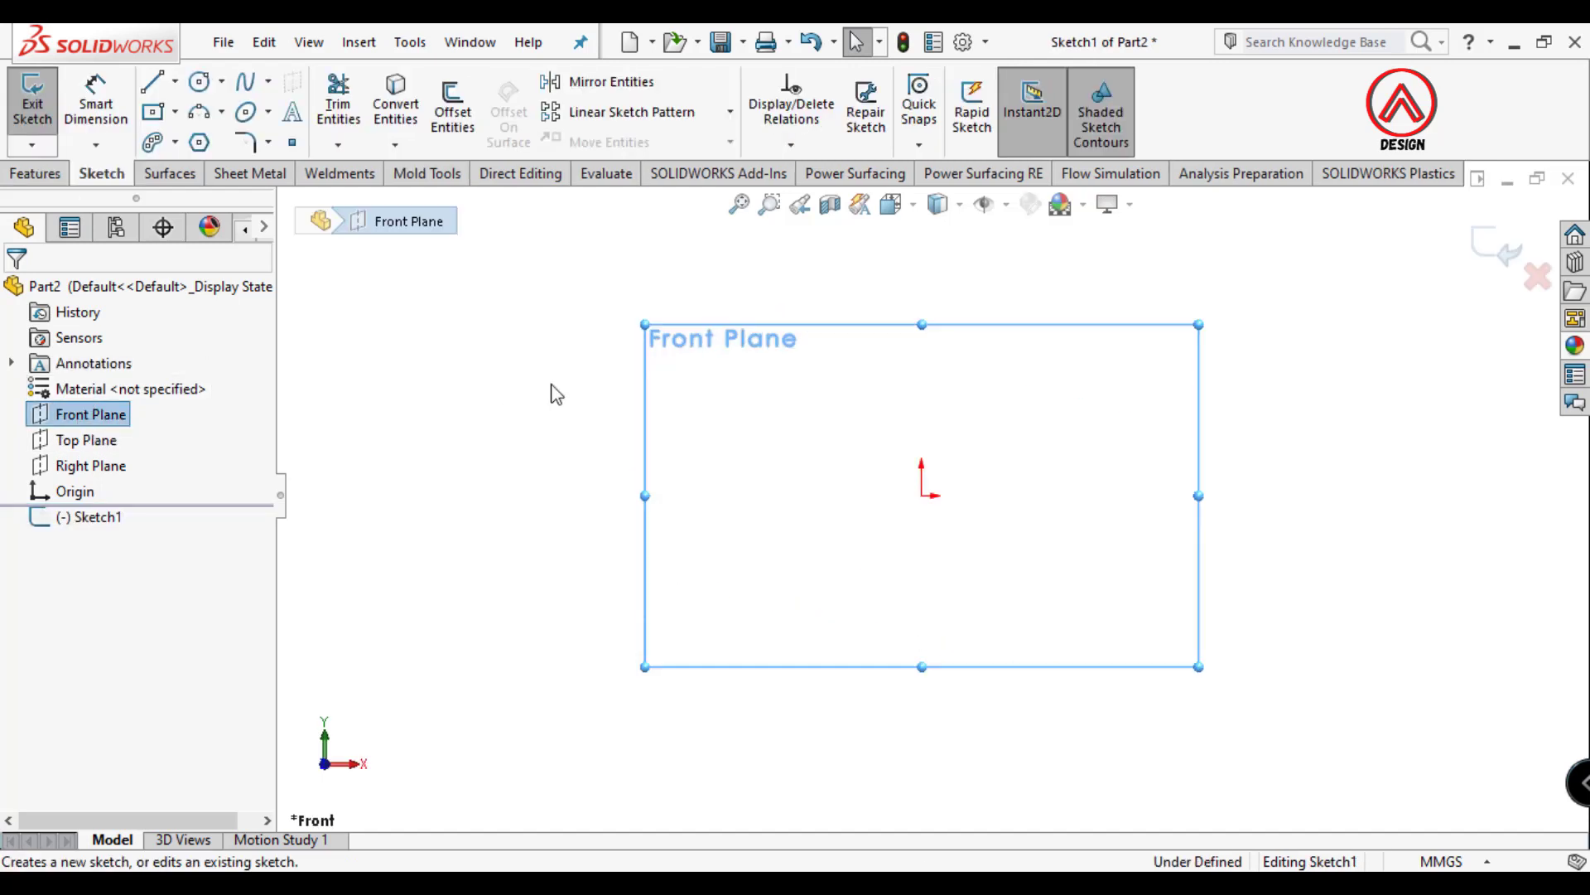
{"action": "left_click", "coordinate": [175, 81]}
{"action": "left_click", "coordinate": [207, 135]}
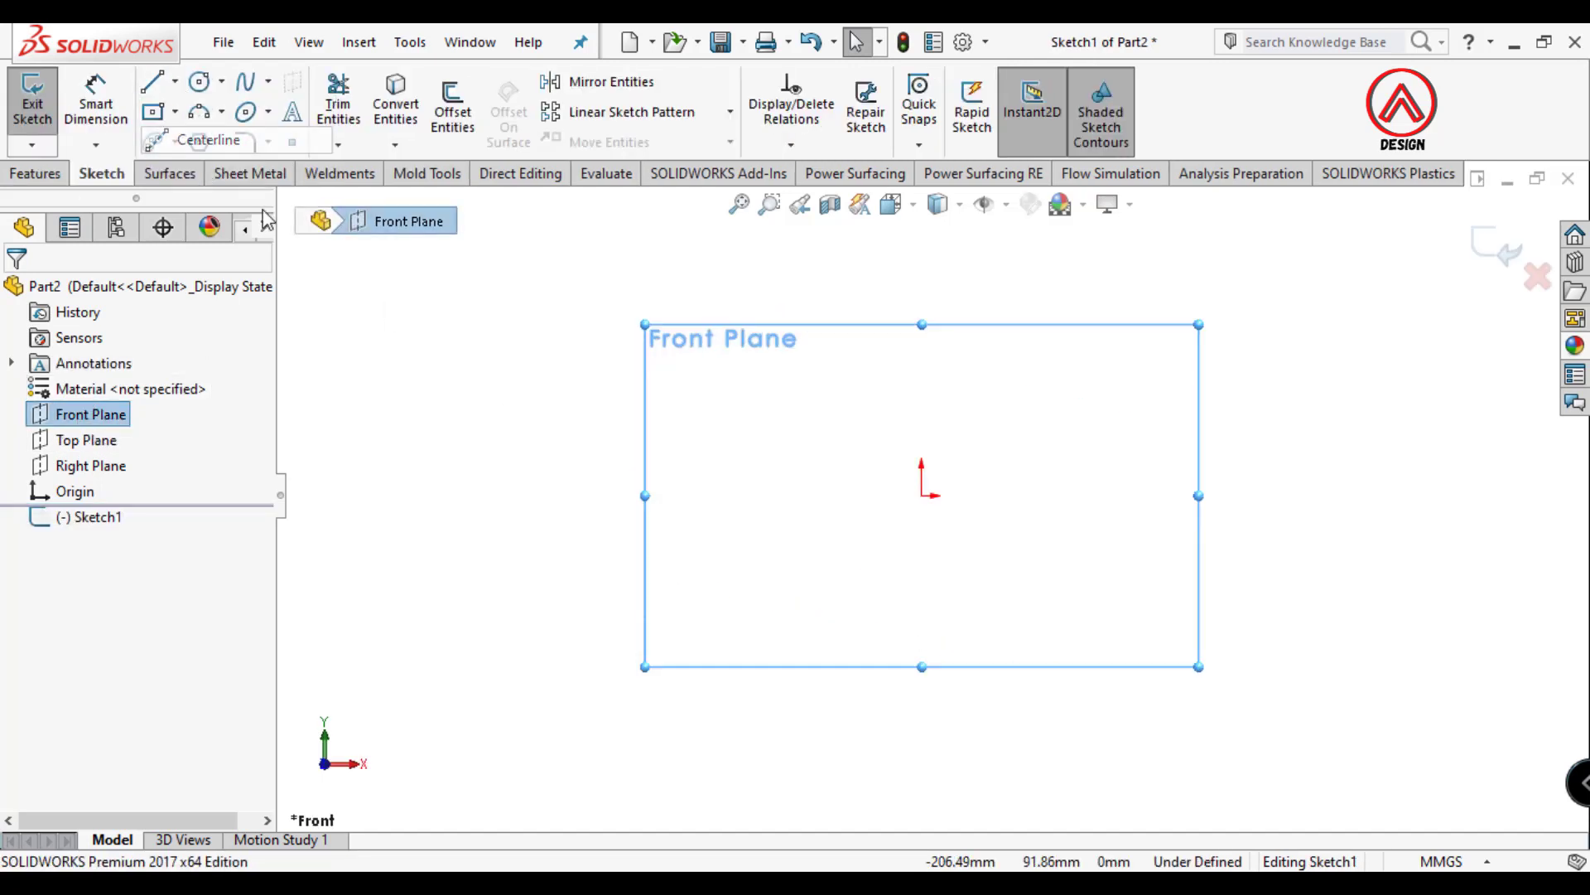
{"action": "left_click", "coordinate": [921, 495]}
{"action": "left_click", "coordinate": [922, 334]}
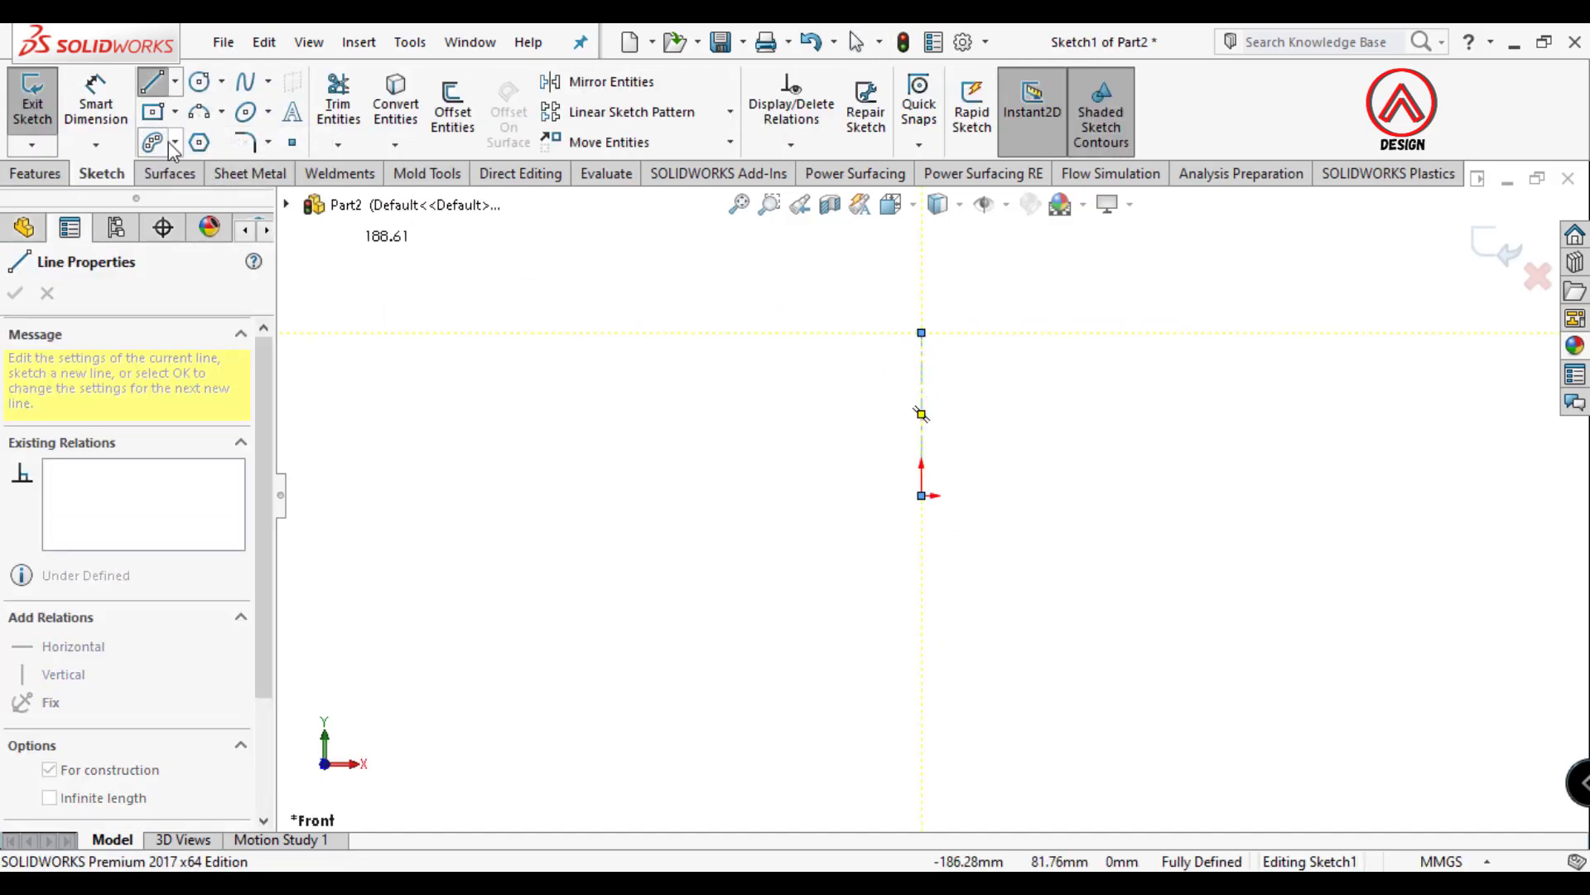
- Sketch a half-trapezoid profile from the origin: a base about 39 mm long, an inward-sloping side, and a horizontal top ending on the centerline
{"action": "left_click", "coordinate": [155, 83]}
{"action": "left_click", "coordinate": [155, 83]}
{"action": "scroll", "coordinate": [758, 409], "scroll_direction": "down", "scroll_amount": 2}
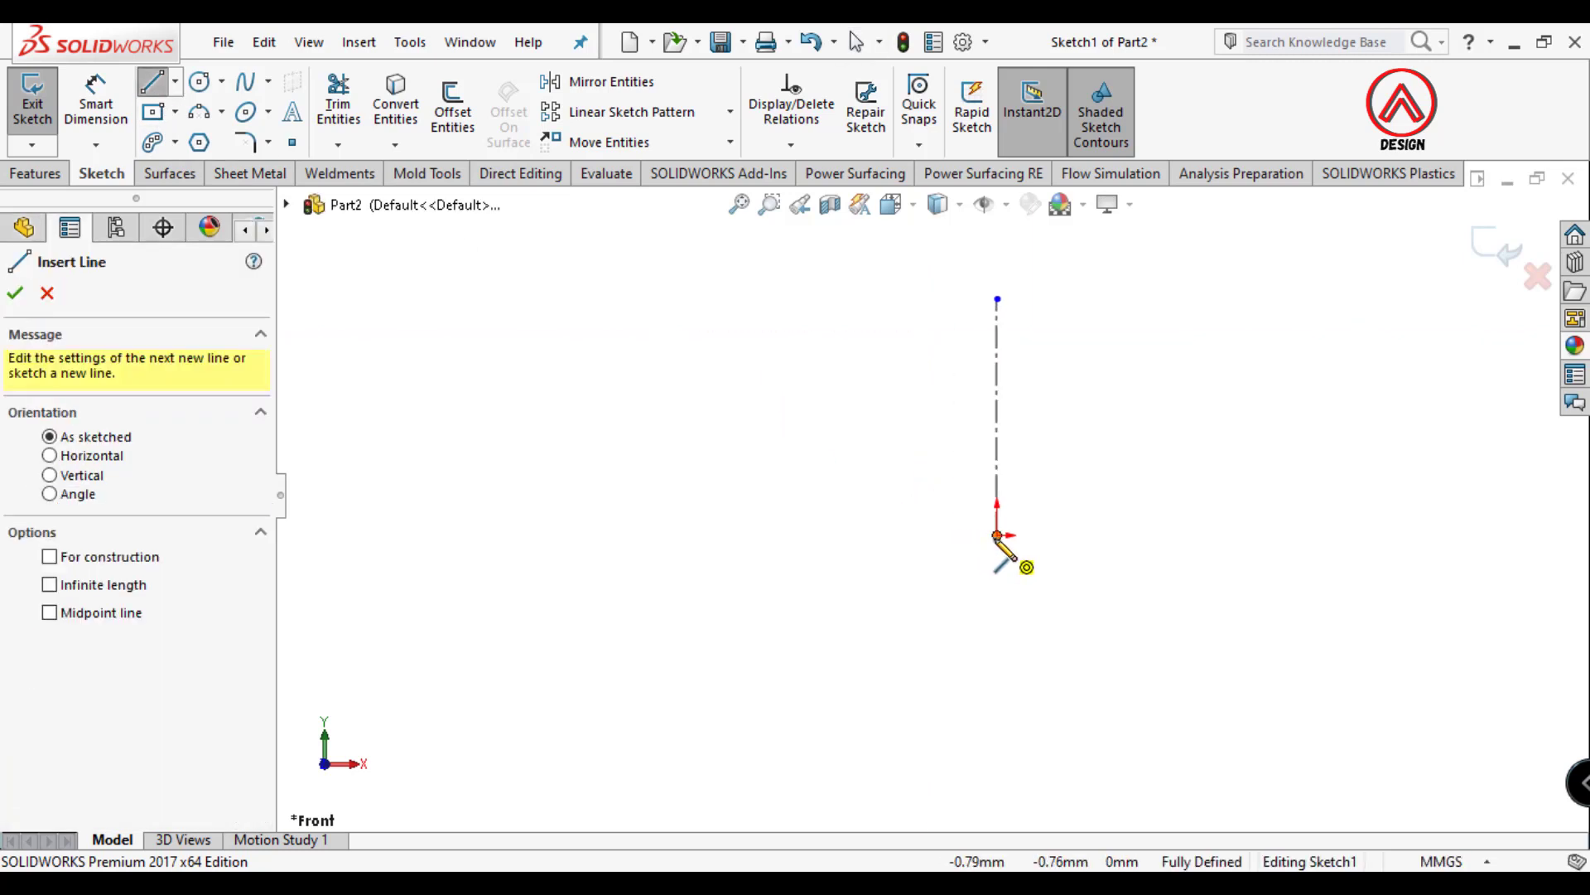
{"action": "left_click", "coordinate": [998, 536]}
{"action": "left_click", "coordinate": [819, 535]}
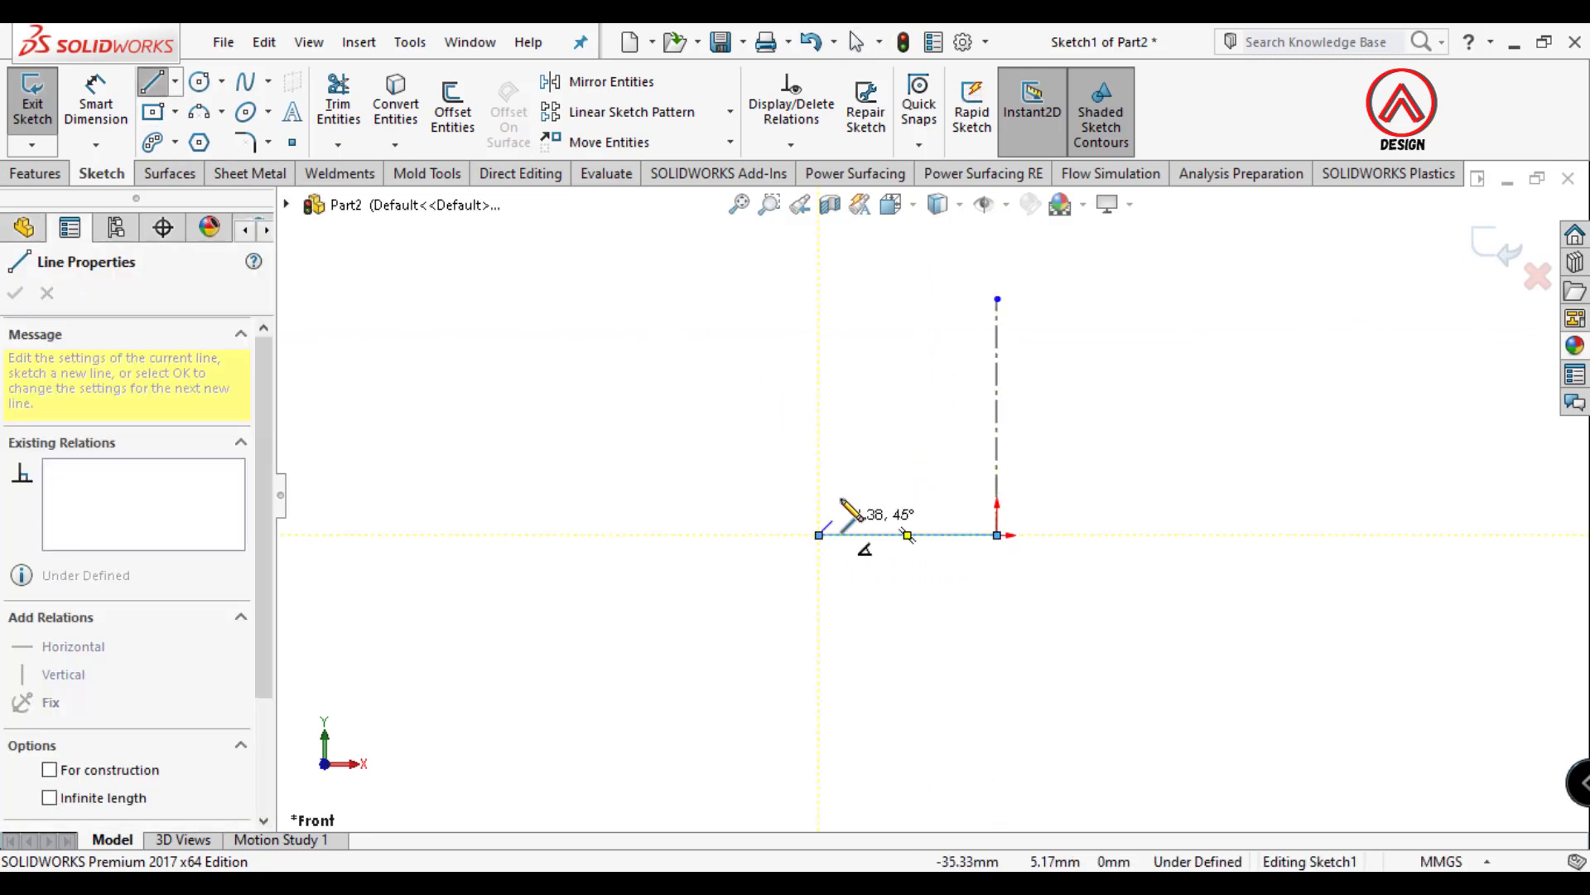
{"action": "left_click", "coordinate": [865, 392]}
{"action": "left_click", "coordinate": [998, 392]}
- Dimension the profile's base corner across the centerline as a 10 mm diameter
{"action": "left_click", "coordinate": [96, 98]}
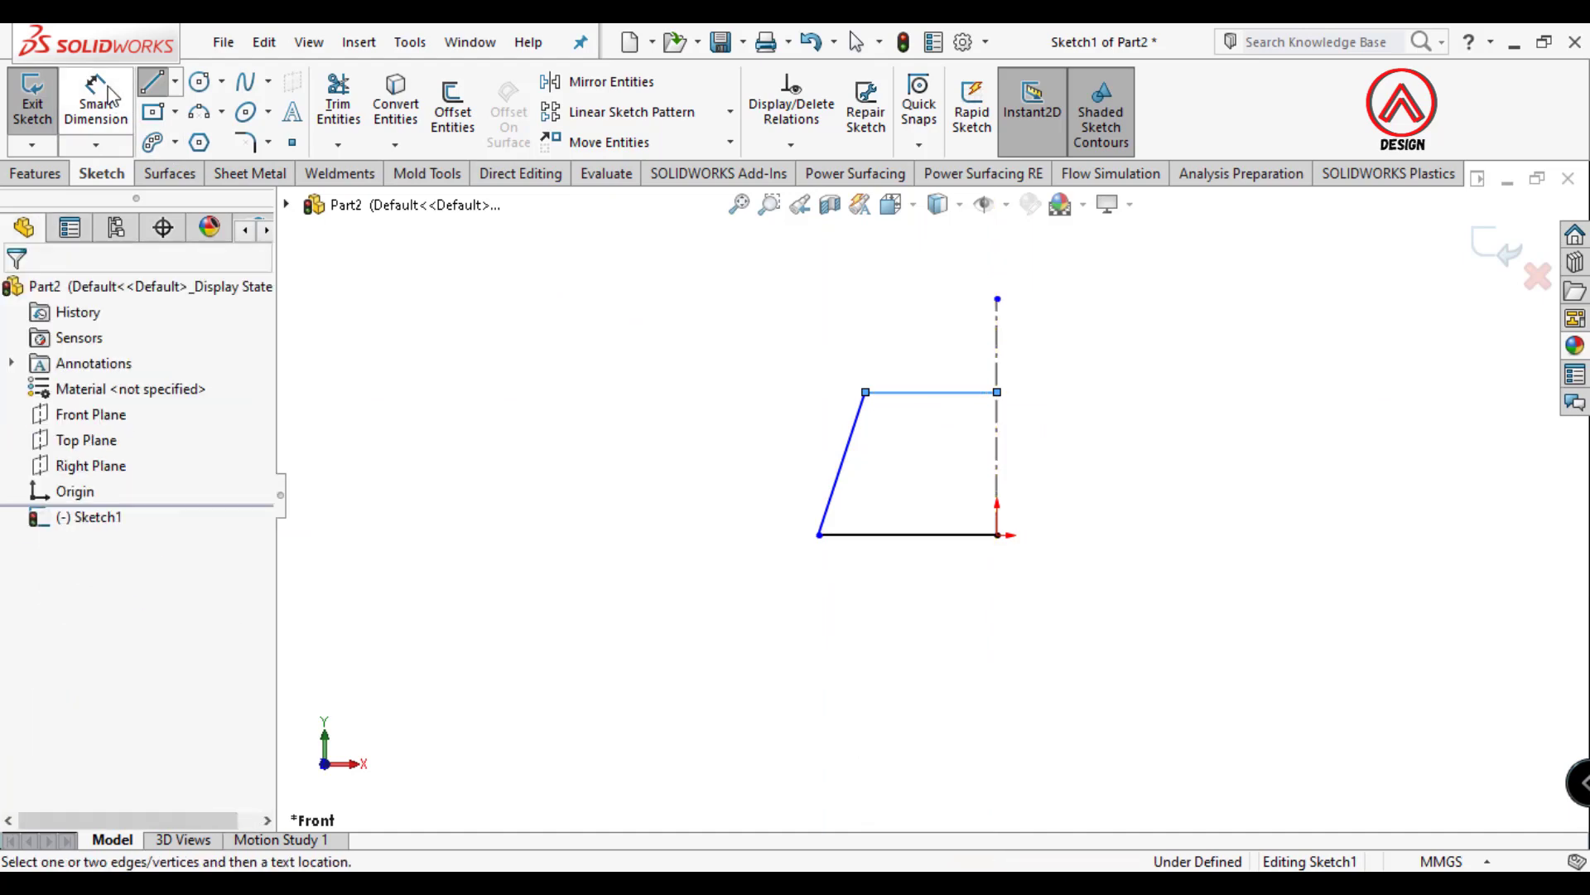
{"action": "left_click", "coordinate": [820, 535]}
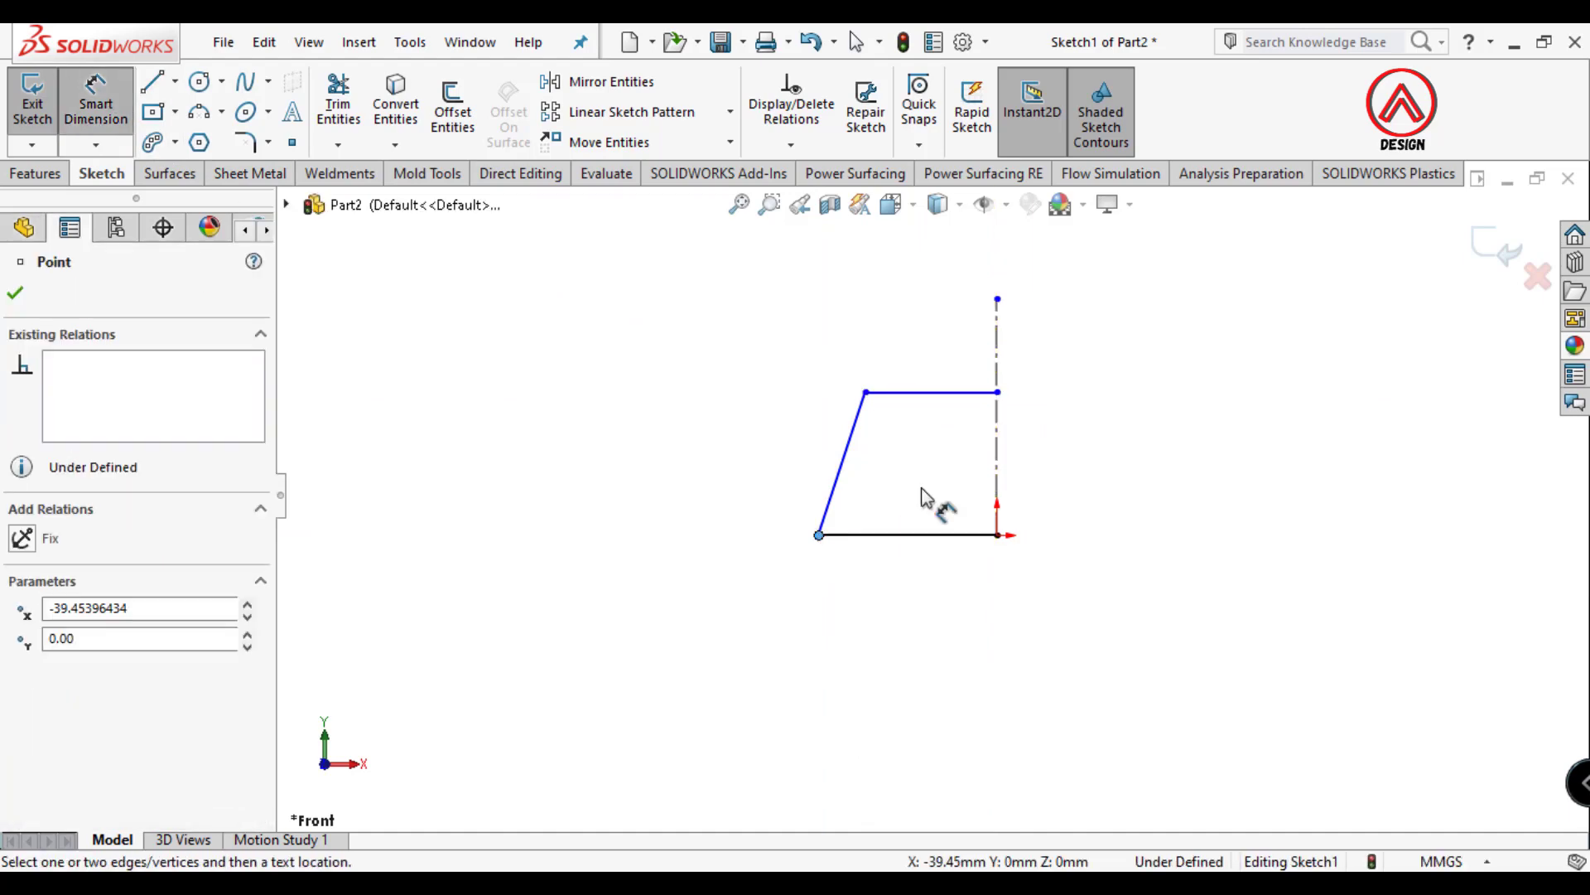
{"action": "left_click", "coordinate": [997, 465]}
{"action": "left_click", "coordinate": [1054, 652]}
{"action": "type", "text": "10"}
{"action": "key", "text": "Return"}
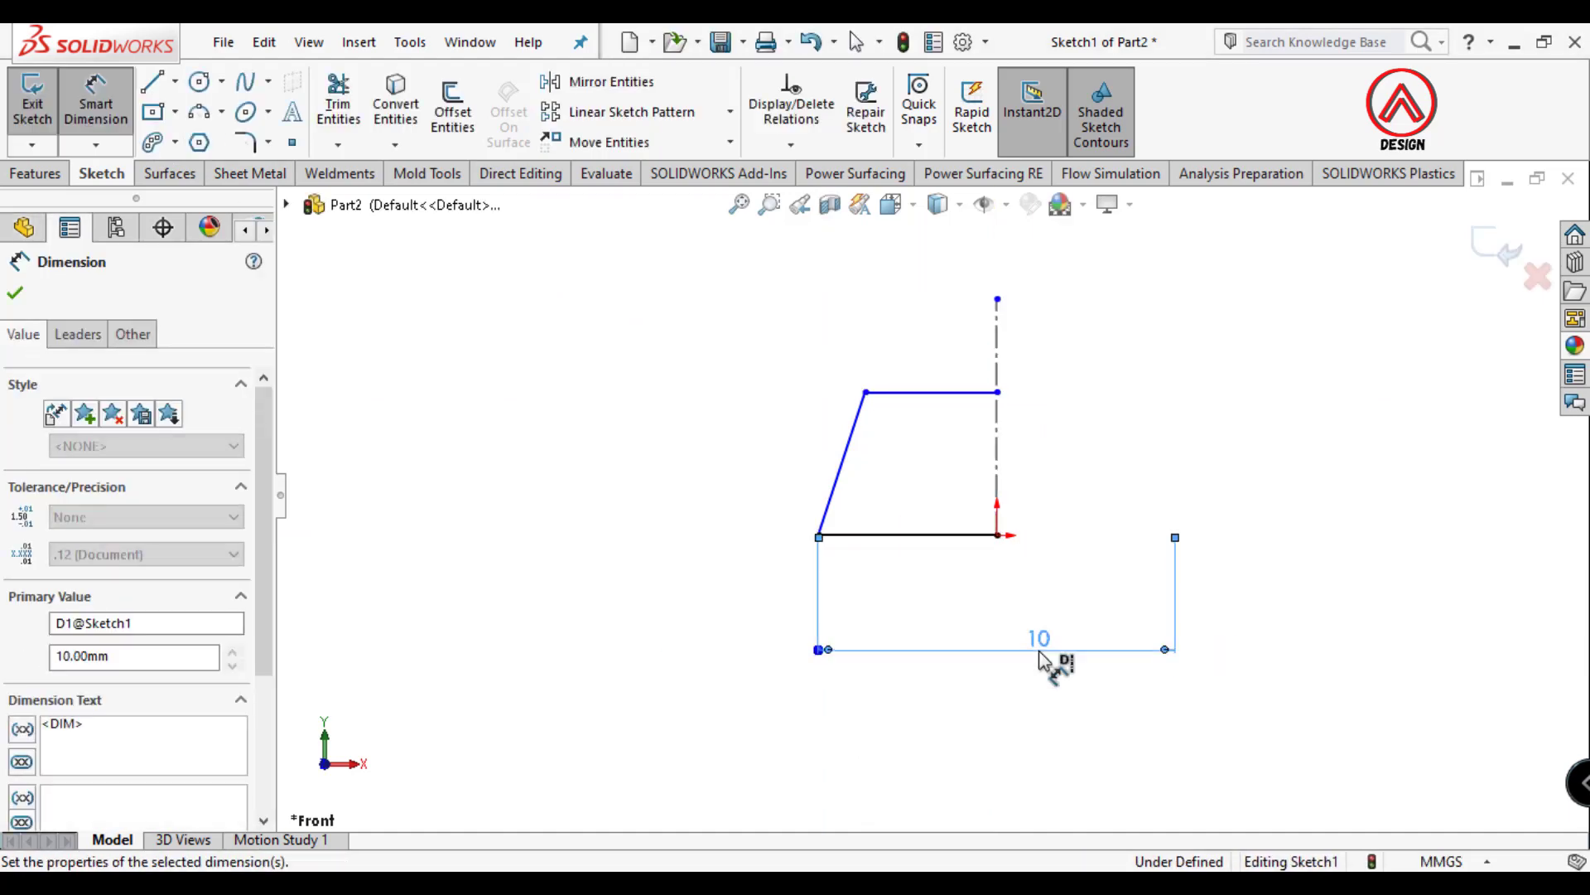
{"action": "left_click", "coordinate": [839, 565]}
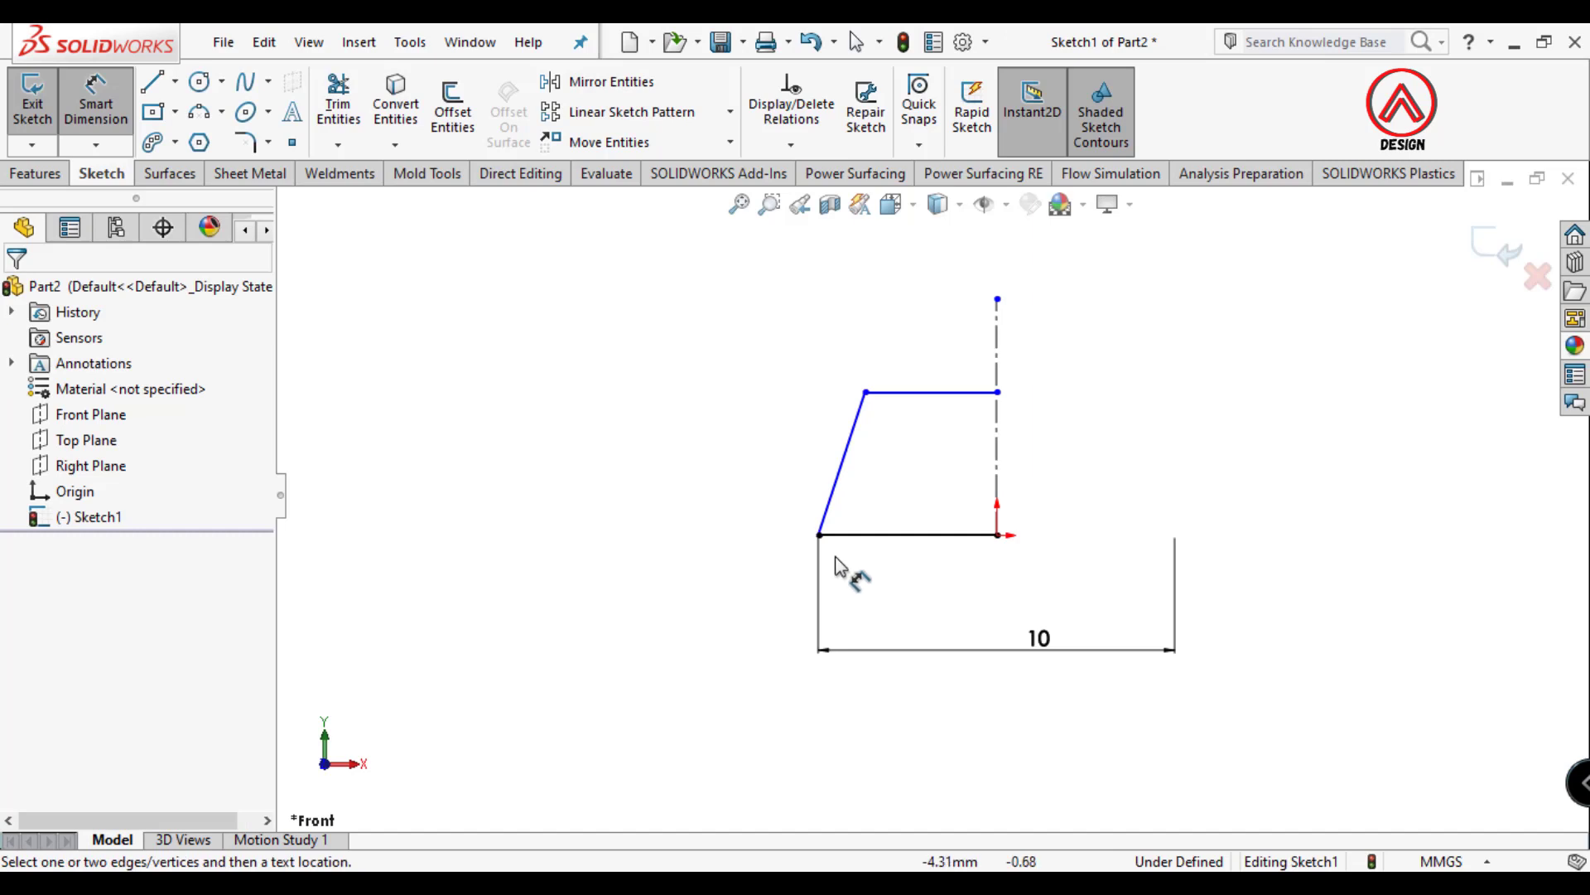
- Dimension the vertical distance from the profile's upper corner to the origin as 4.5 mm
{"action": "left_click", "coordinate": [866, 391]}
{"action": "left_click", "coordinate": [997, 536]}
{"action": "left_click", "coordinate": [732, 514]}
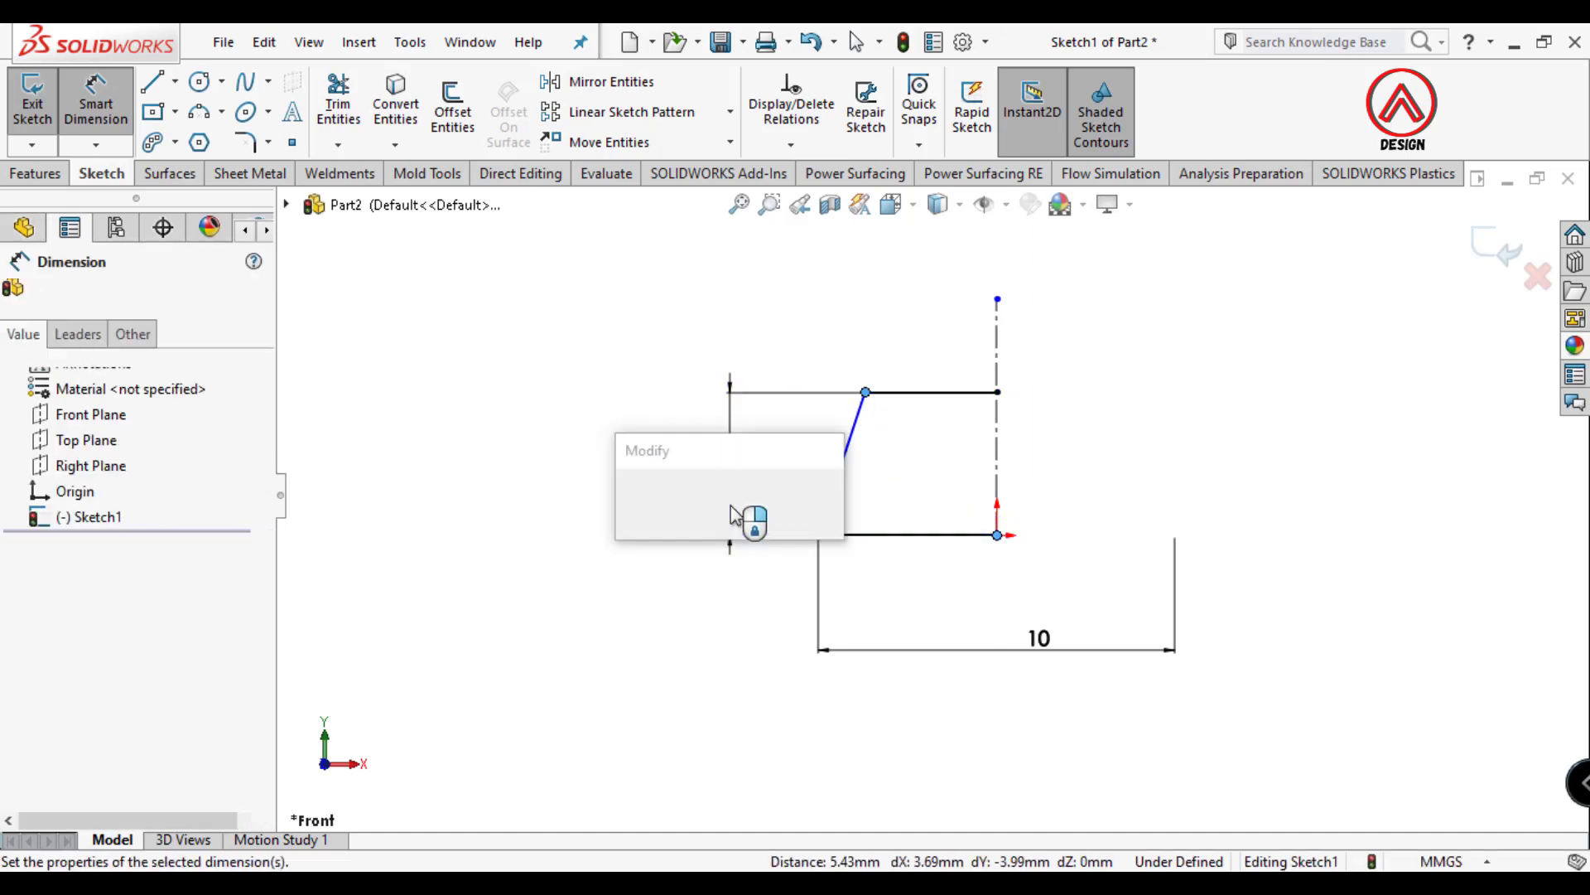
{"action": "type", "text": "4.5"}
{"action": "key", "text": "Return"}
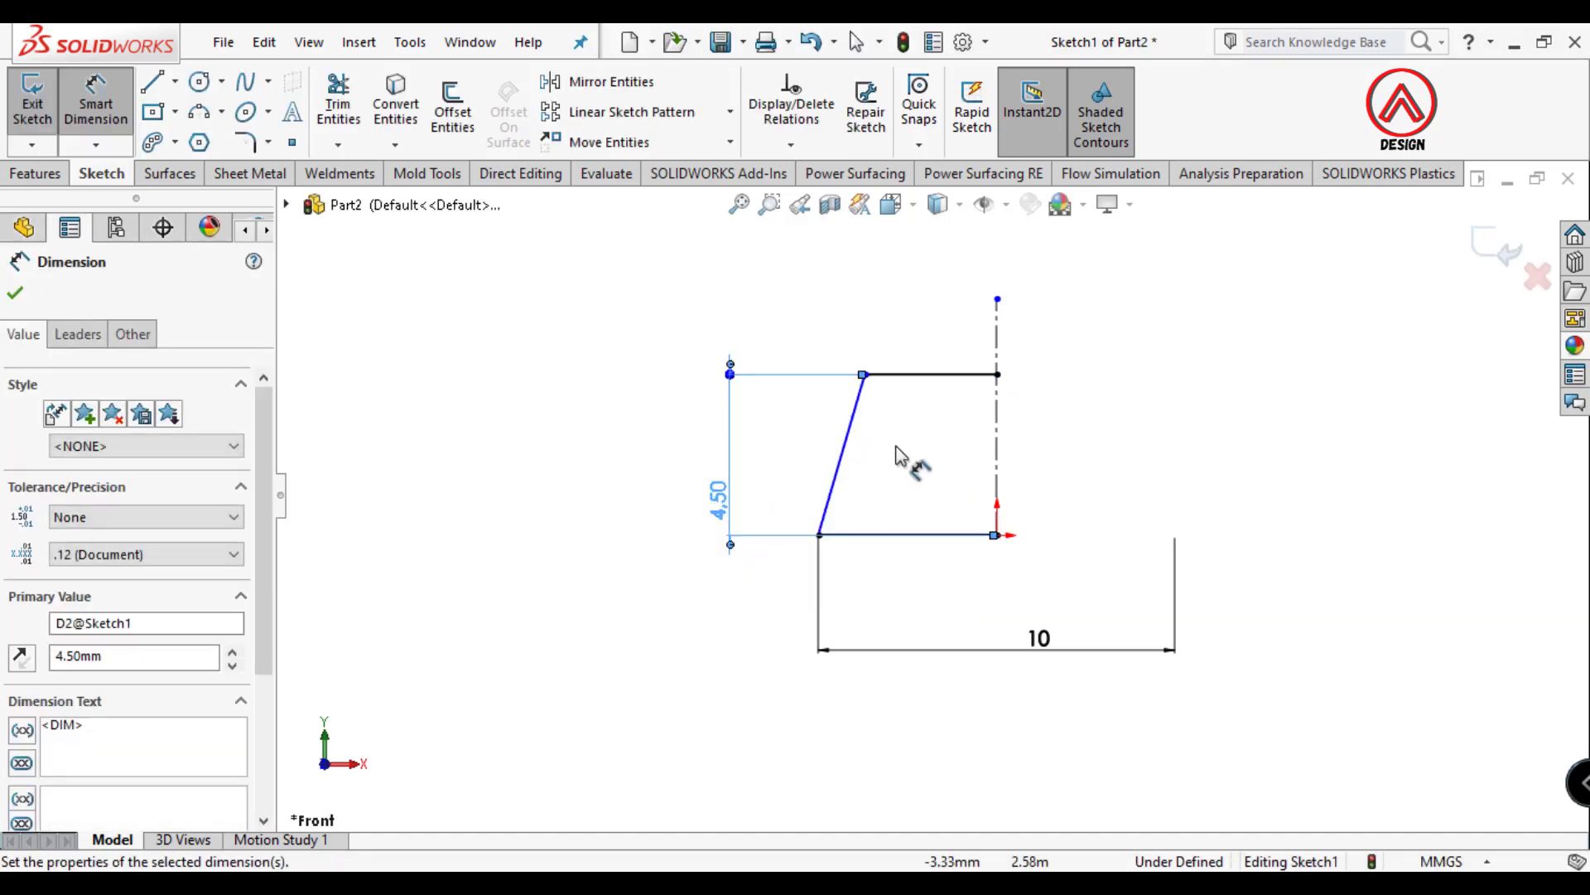
{"action": "left_click", "coordinate": [894, 430]}
- Dimension the profile's upper corner across the centerline as a 7 mm diameter
{"action": "left_click", "coordinate": [865, 375]}
{"action": "left_click", "coordinate": [997, 352]}
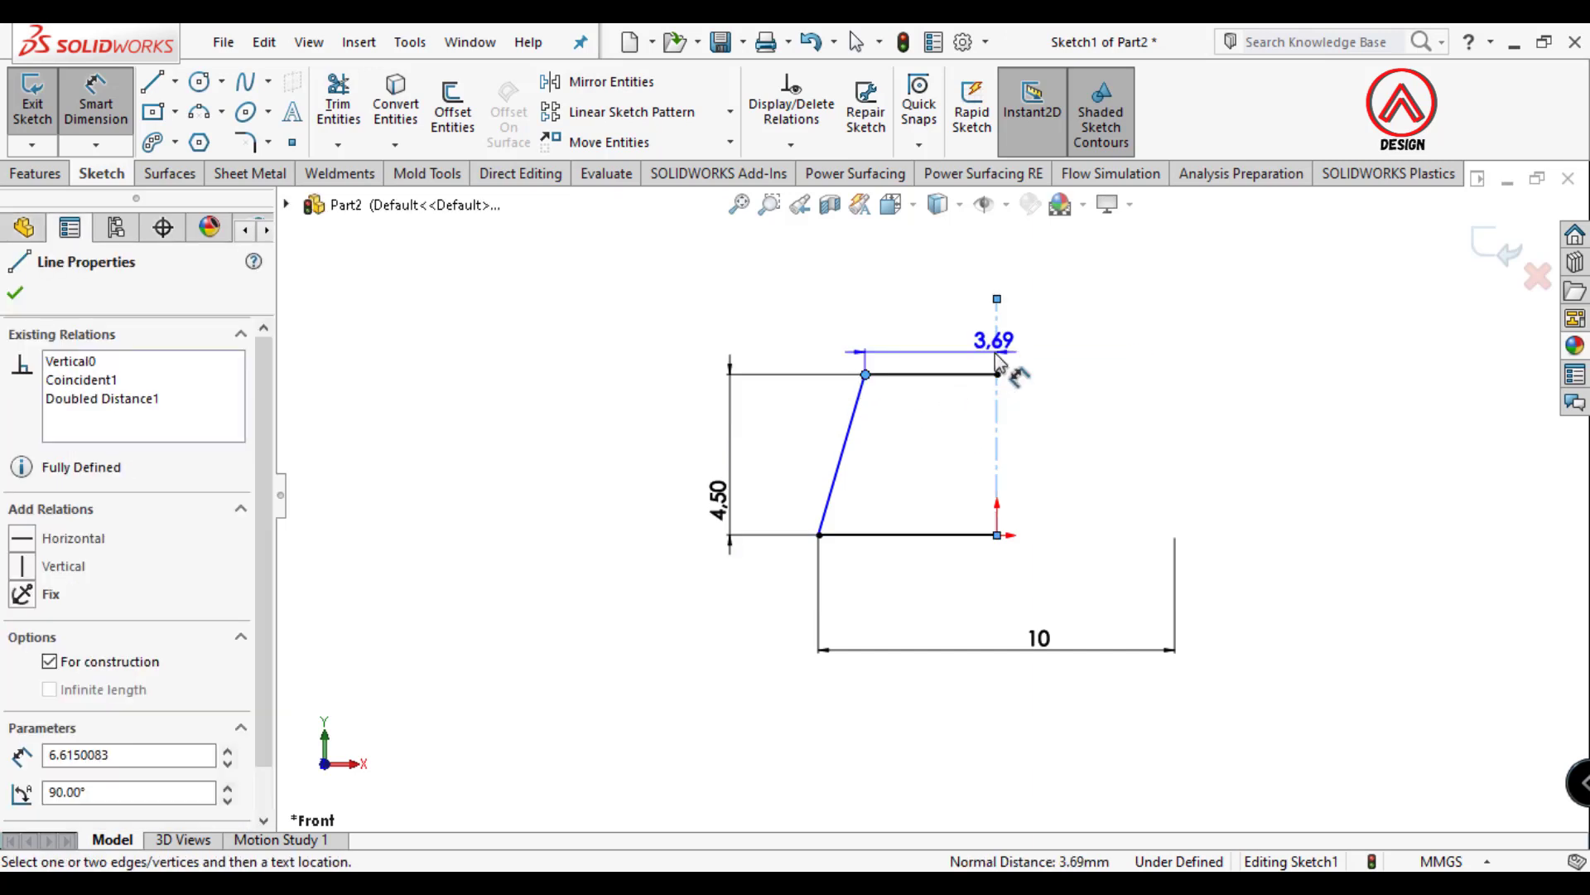
{"action": "scroll", "coordinate": [1027, 298], "scroll_direction": "up", "scroll_amount": 1}
{"action": "left_click", "coordinate": [1042, 287]}
{"action": "type", "text": "7"}
{"action": "key", "text": "Return"}
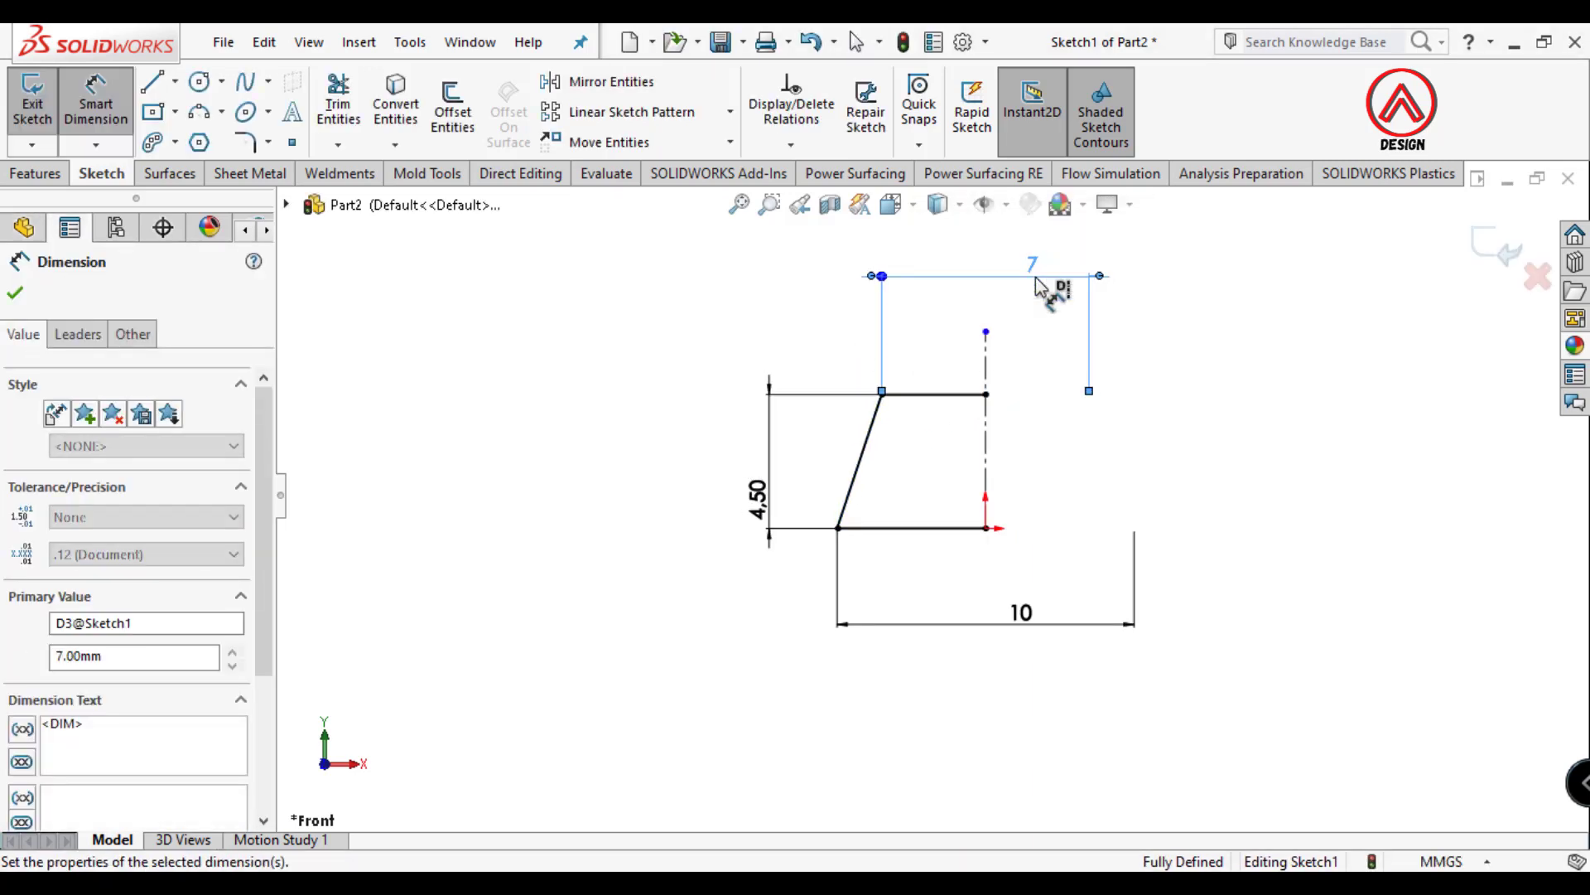
- Revolve the profile 360 degrees about the vertical centerline into a solid tapered body
{"action": "left_click", "coordinate": [37, 177]}
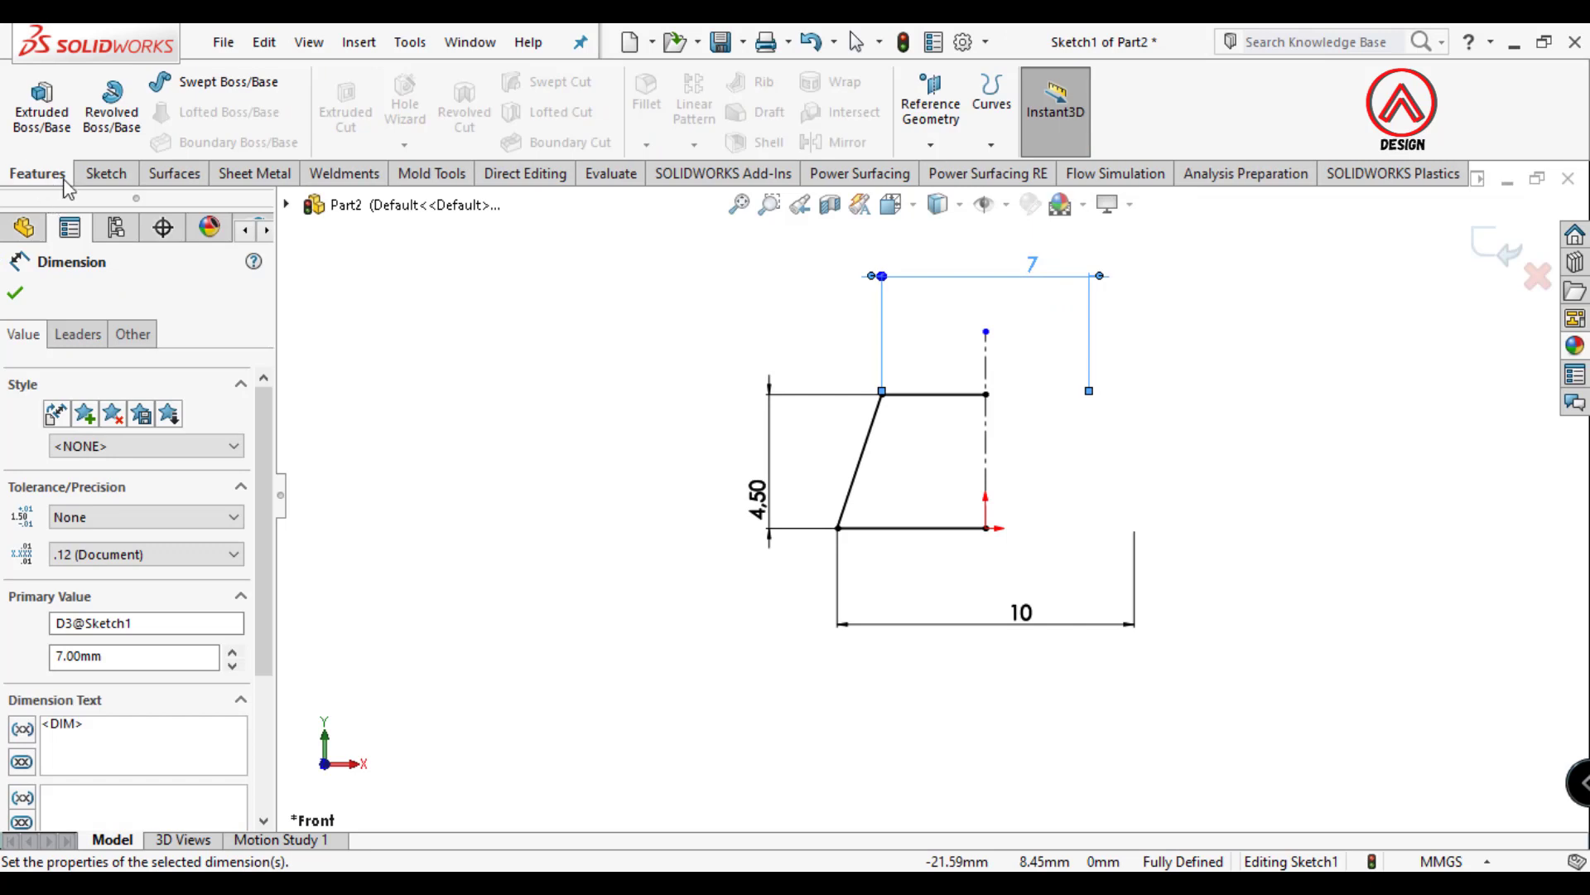
{"action": "left_click", "coordinate": [112, 107]}
{"action": "left_click", "coordinate": [870, 468]}
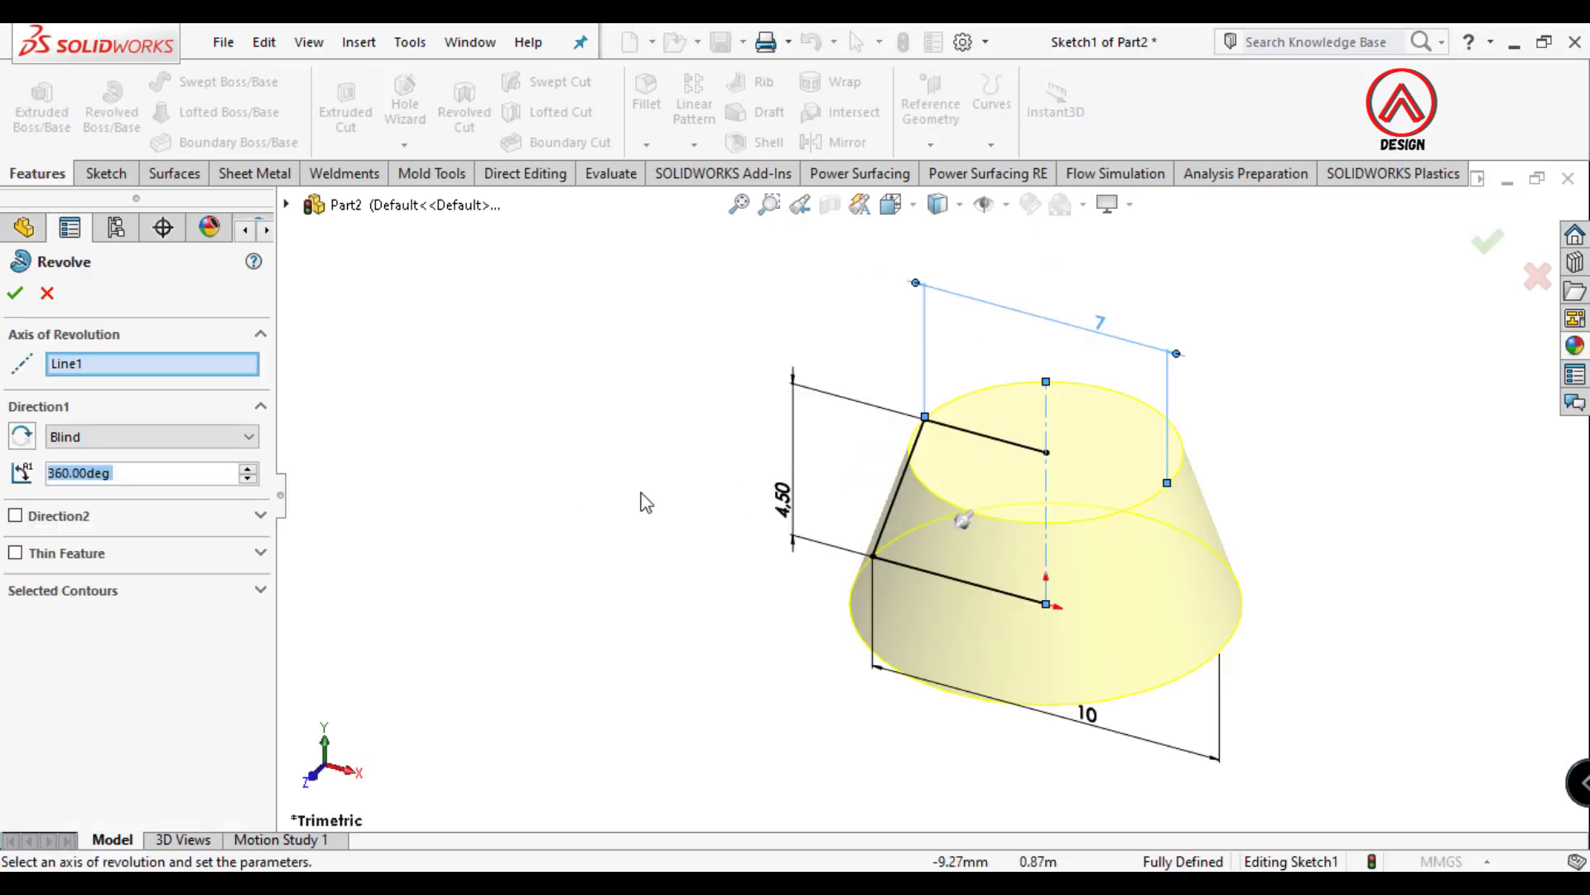
{"action": "left_click", "coordinate": [15, 293]}
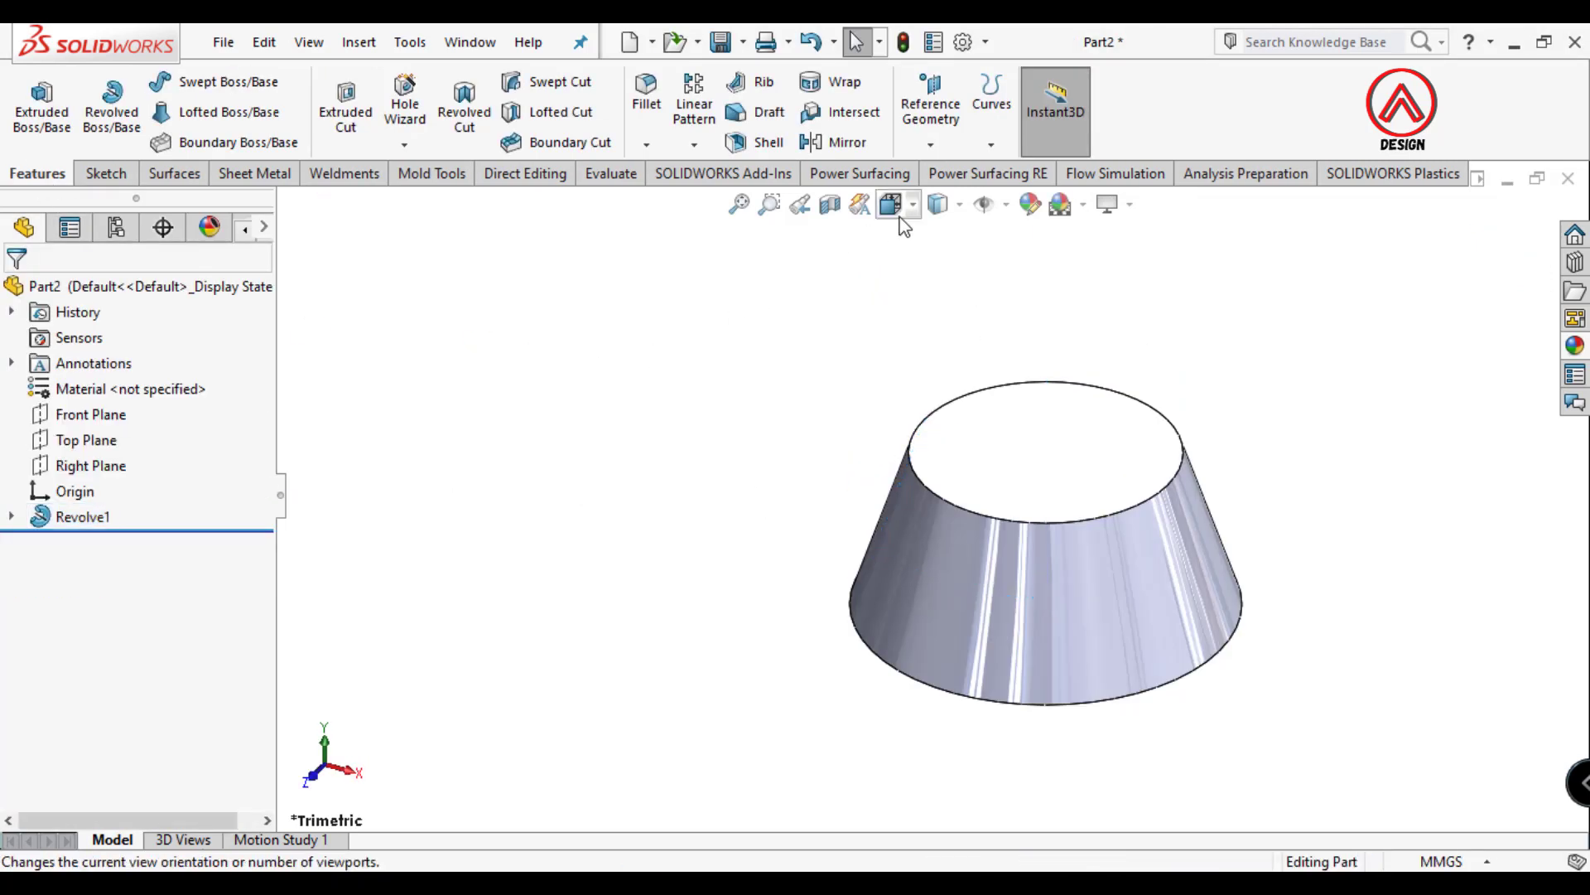
- Start a new sketch on the Front Plane and draw a vertical centerline about 6.2 mm long upward from the origin
{"action": "left_click", "coordinate": [890, 203]}
{"action": "left_click", "coordinate": [923, 290]}
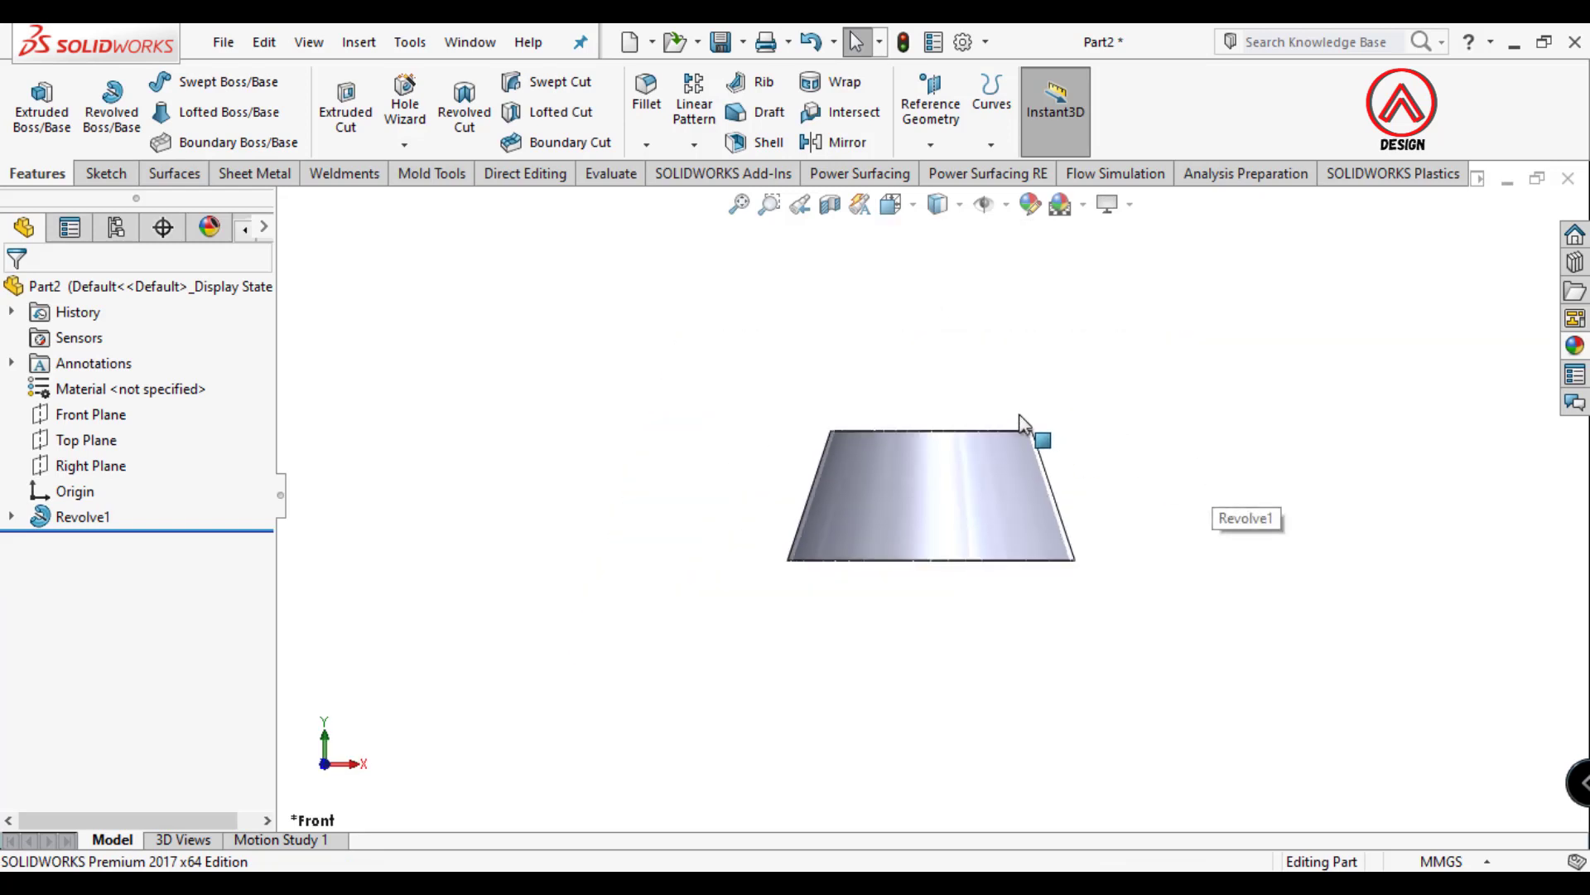
{"action": "left_click", "coordinate": [58, 419]}
{"action": "left_click", "coordinate": [75, 375]}
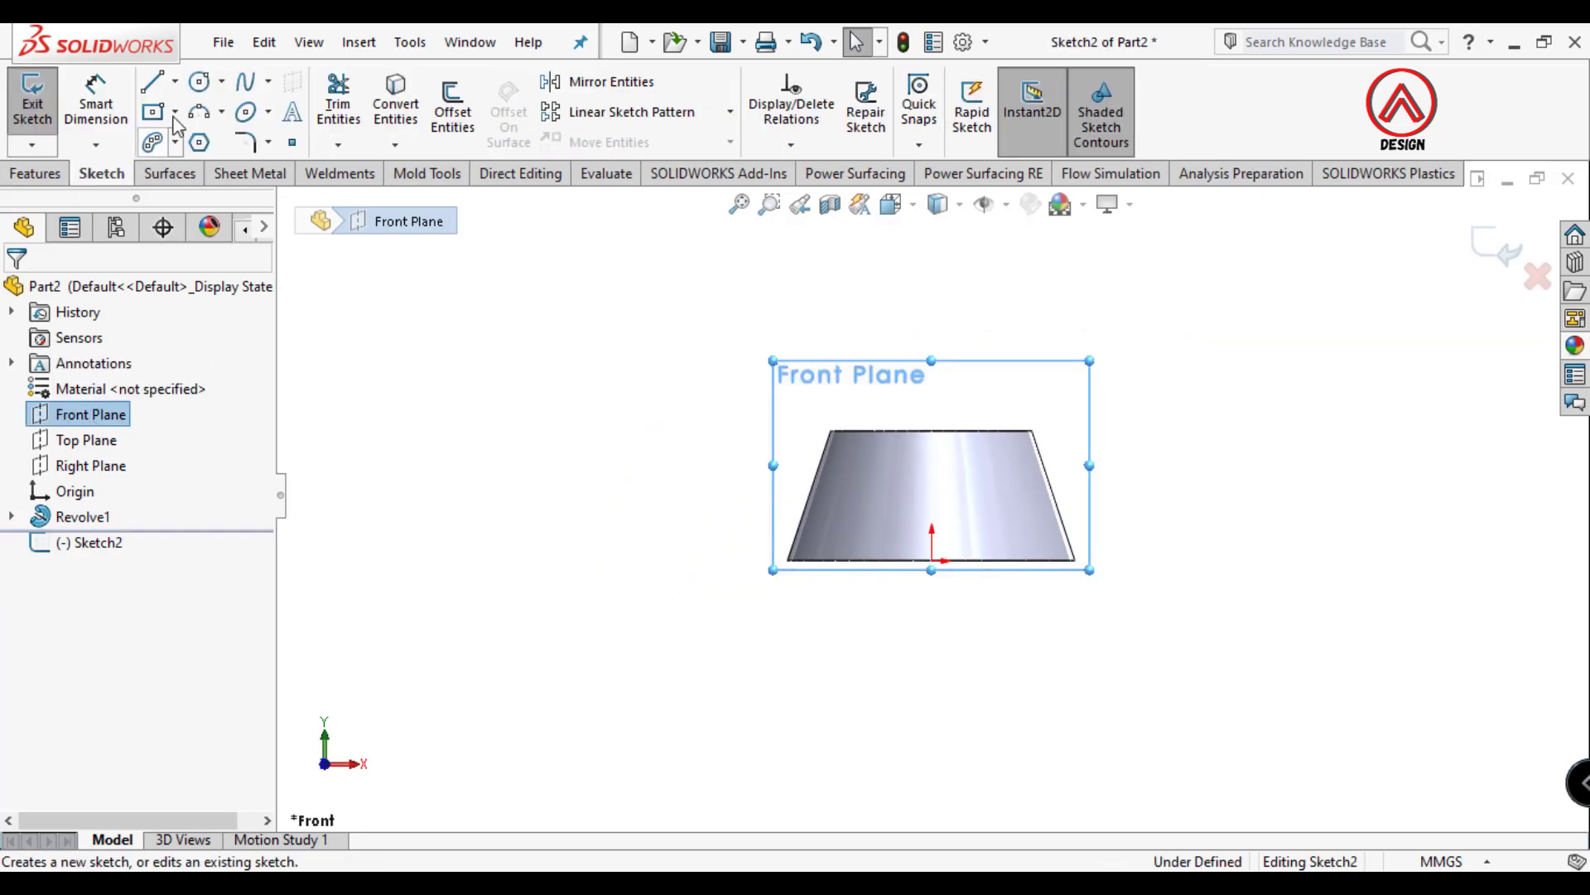
{"action": "left_click", "coordinate": [175, 81]}
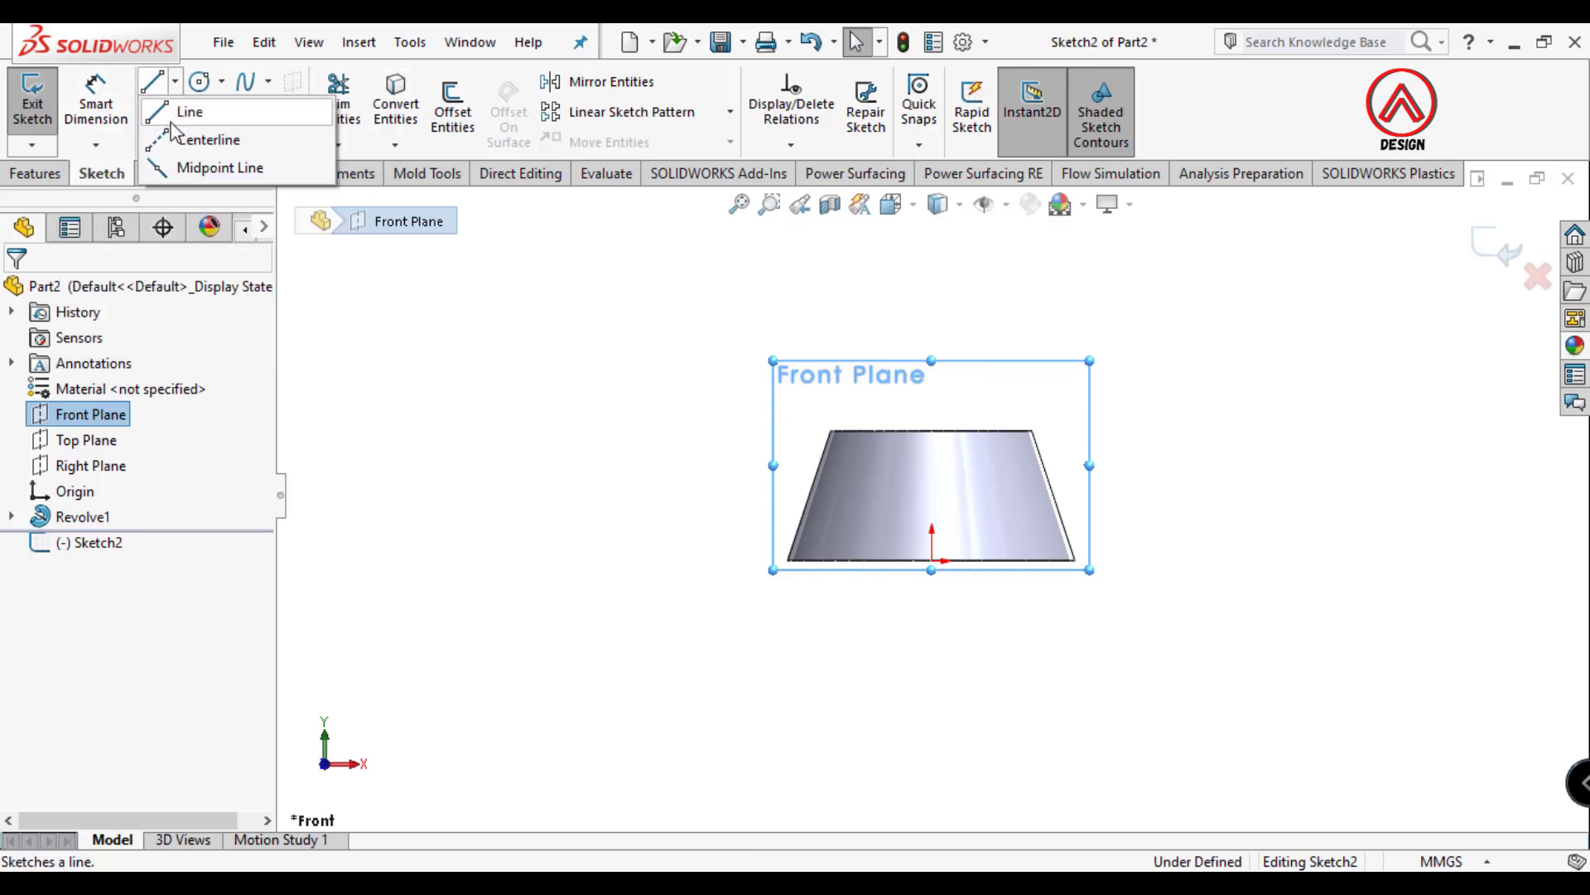
{"action": "left_click", "coordinate": [175, 81]}
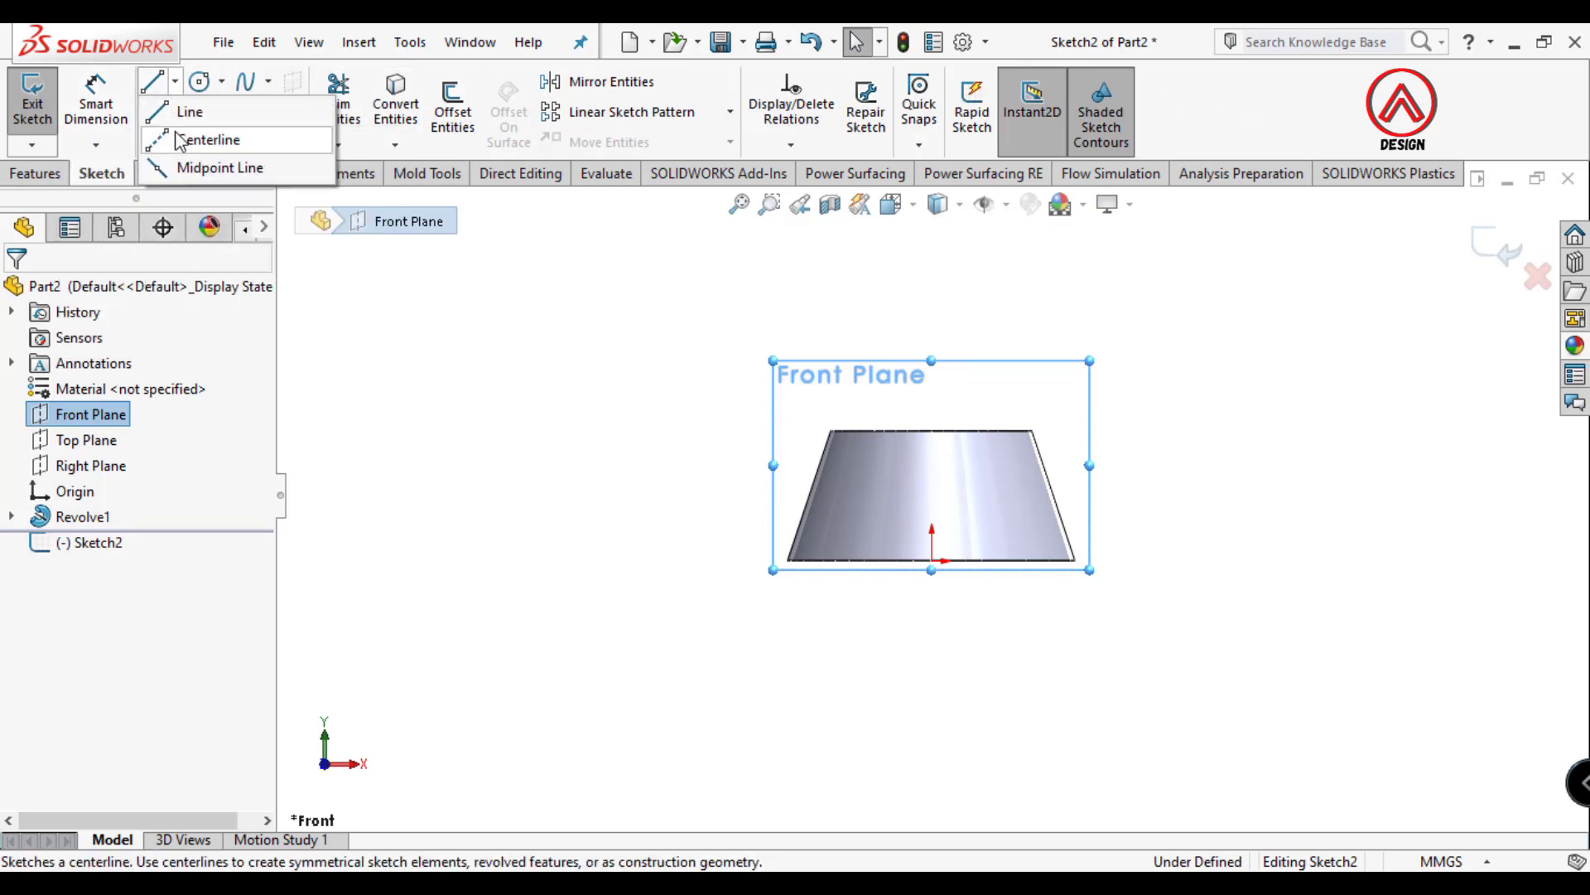
{"action": "left_click", "coordinate": [211, 135]}
{"action": "left_click", "coordinate": [932, 561]}
{"action": "left_click", "coordinate": [932, 381]}
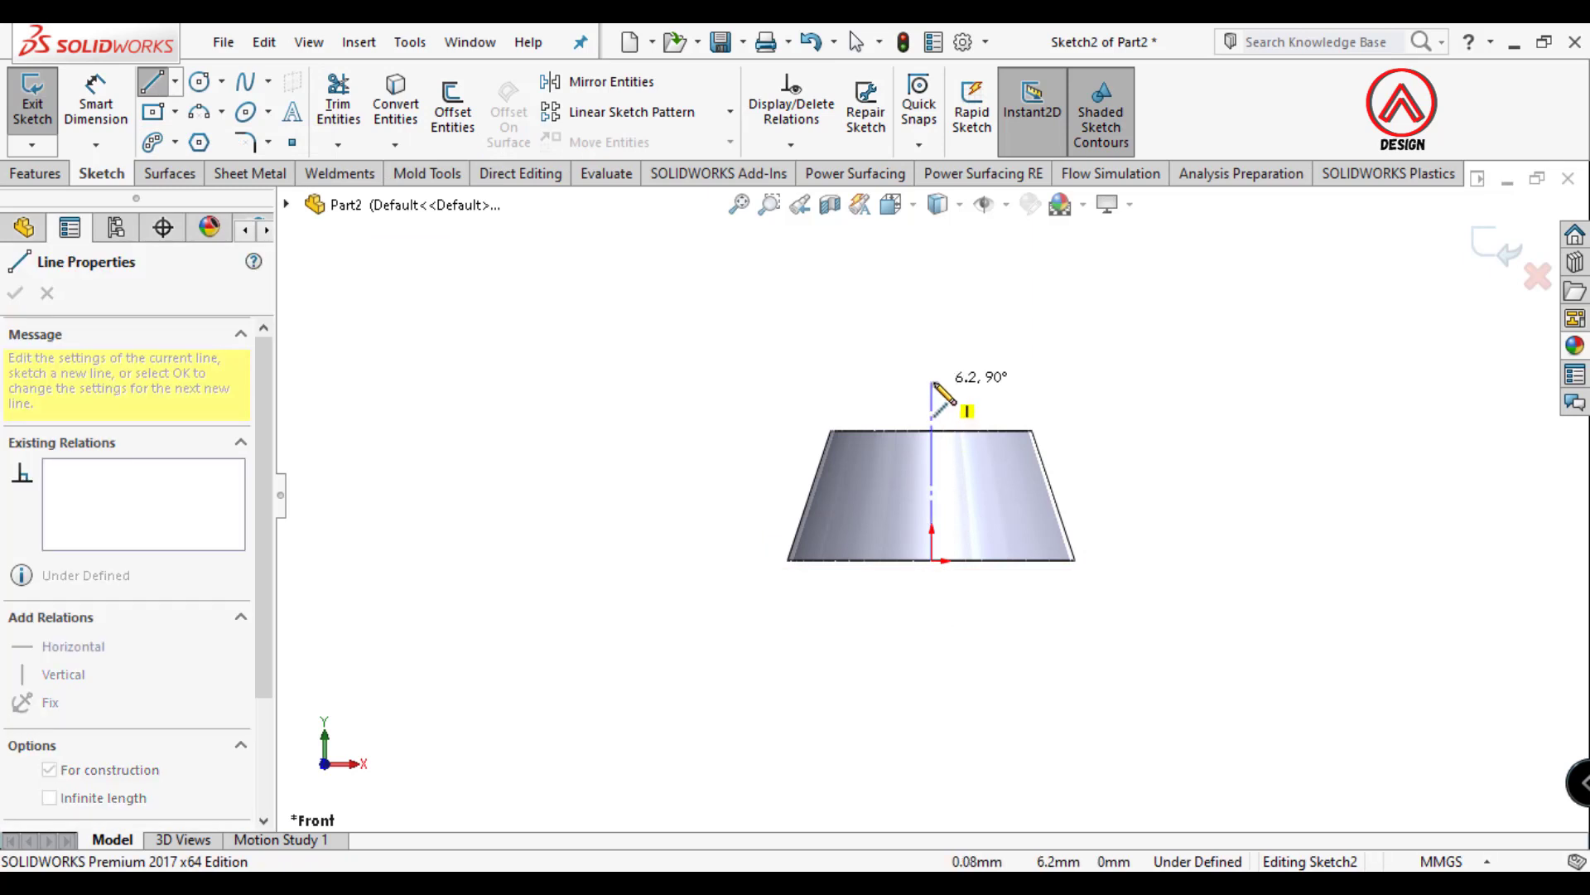
{"action": "key", "text": "Escape"}
- Sketch a center rectangle about 13.6 mm wide and 9.2 mm high, centered on the vertical centerline
{"action": "left_click", "coordinate": [154, 114]}
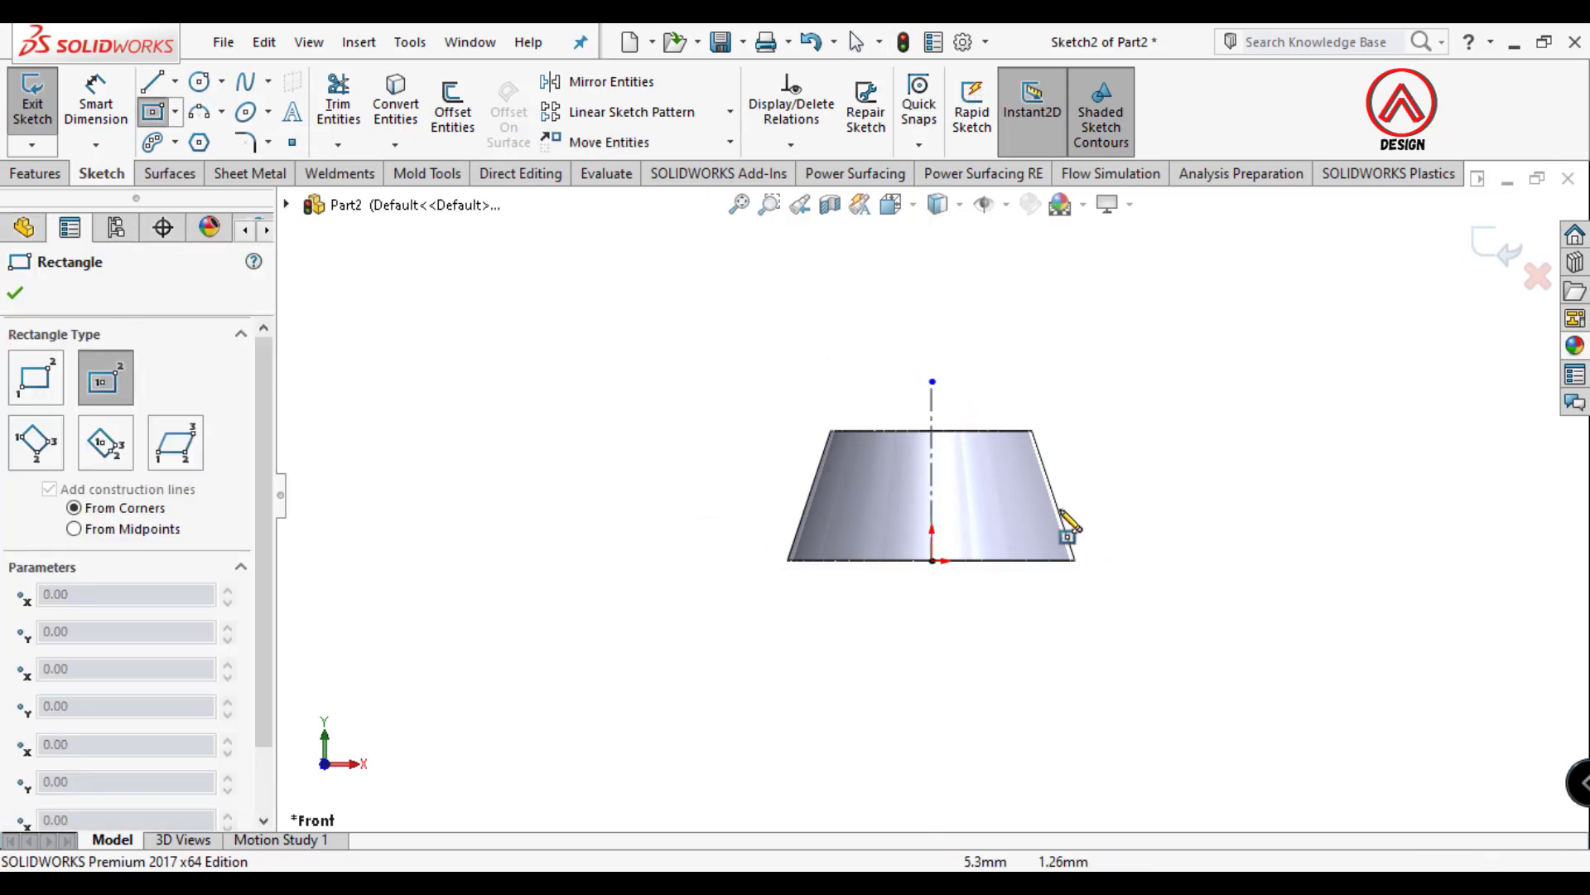
{"action": "left_click", "coordinate": [932, 453]}
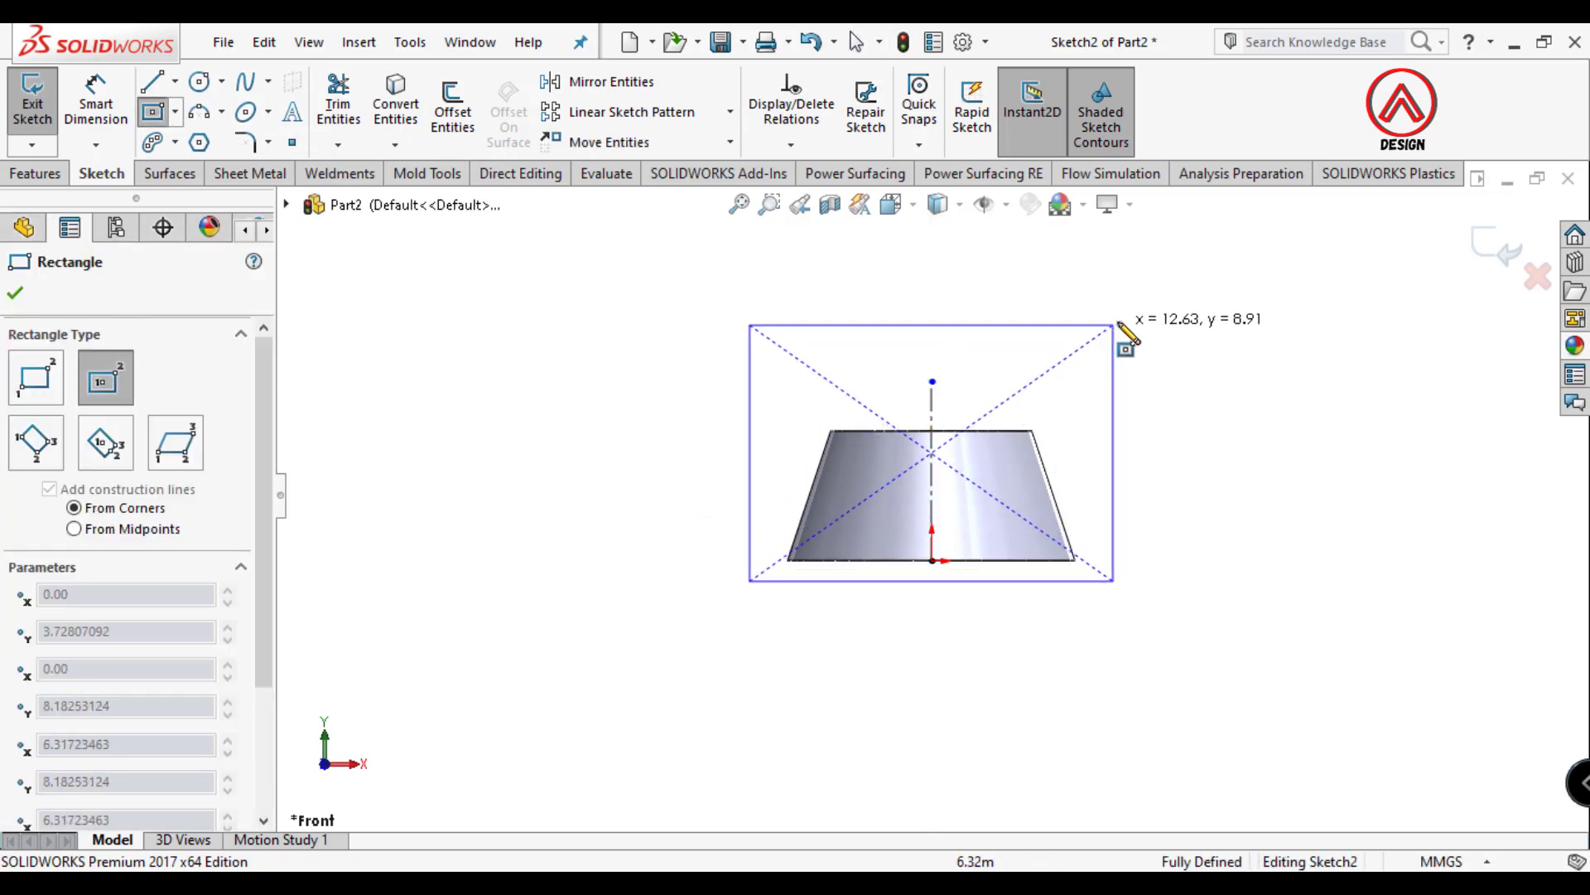
{"action": "left_click", "coordinate": [1128, 319]}
{"action": "key", "text": "Escape"}
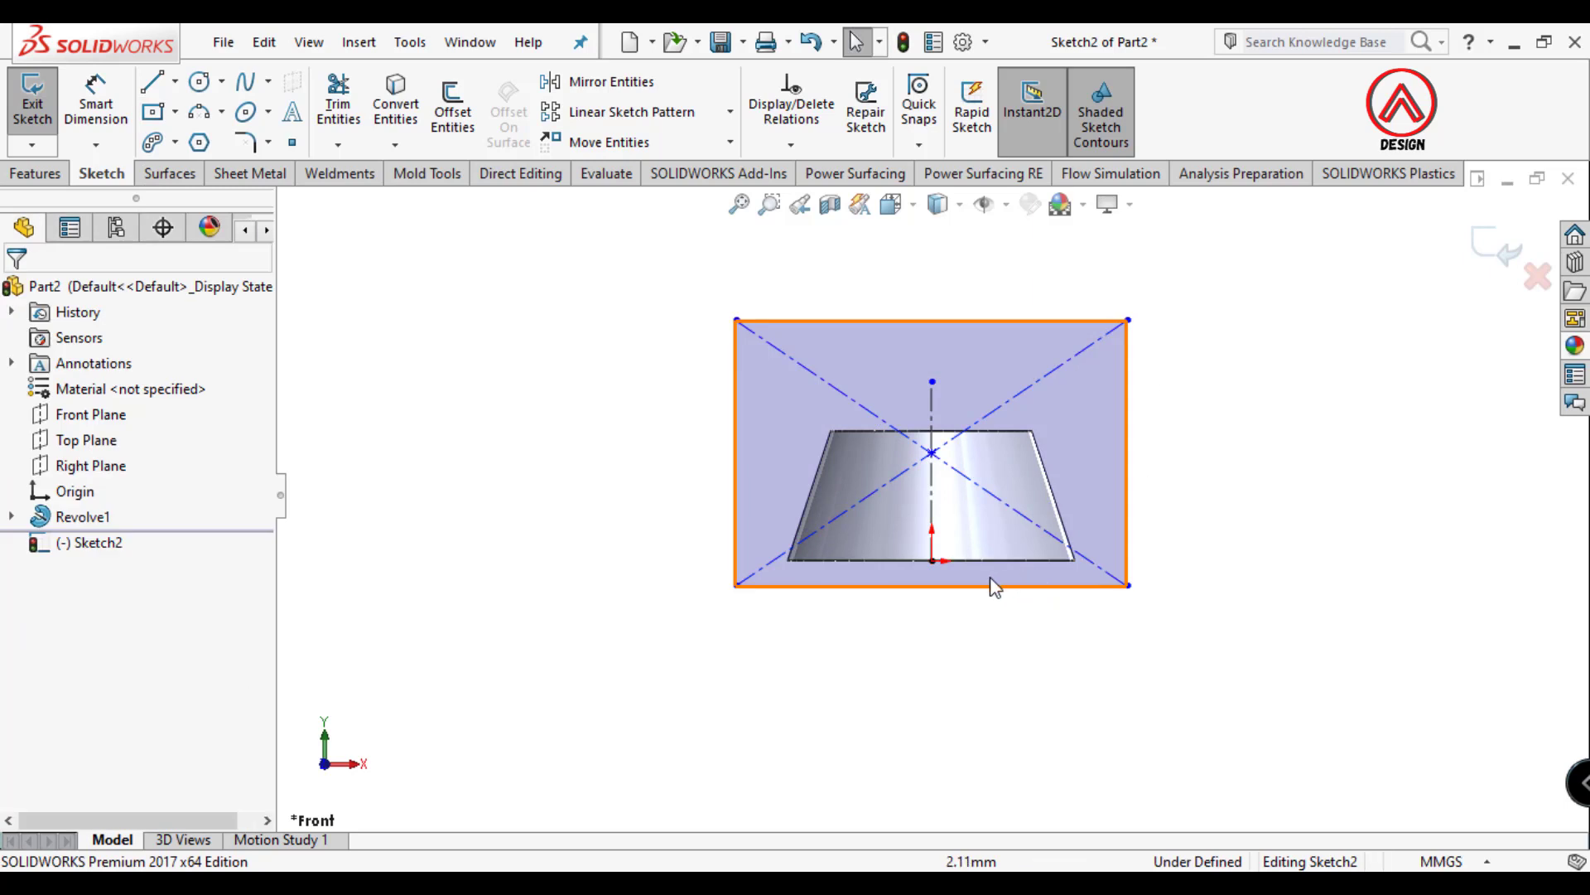
- Make the midpoint of the rectangle's bottom edge coincident with the origin
{"action": "left_click", "coordinate": [936, 586]}
{"action": "left_click", "coordinate": [932, 565], "text": "ctrl"}
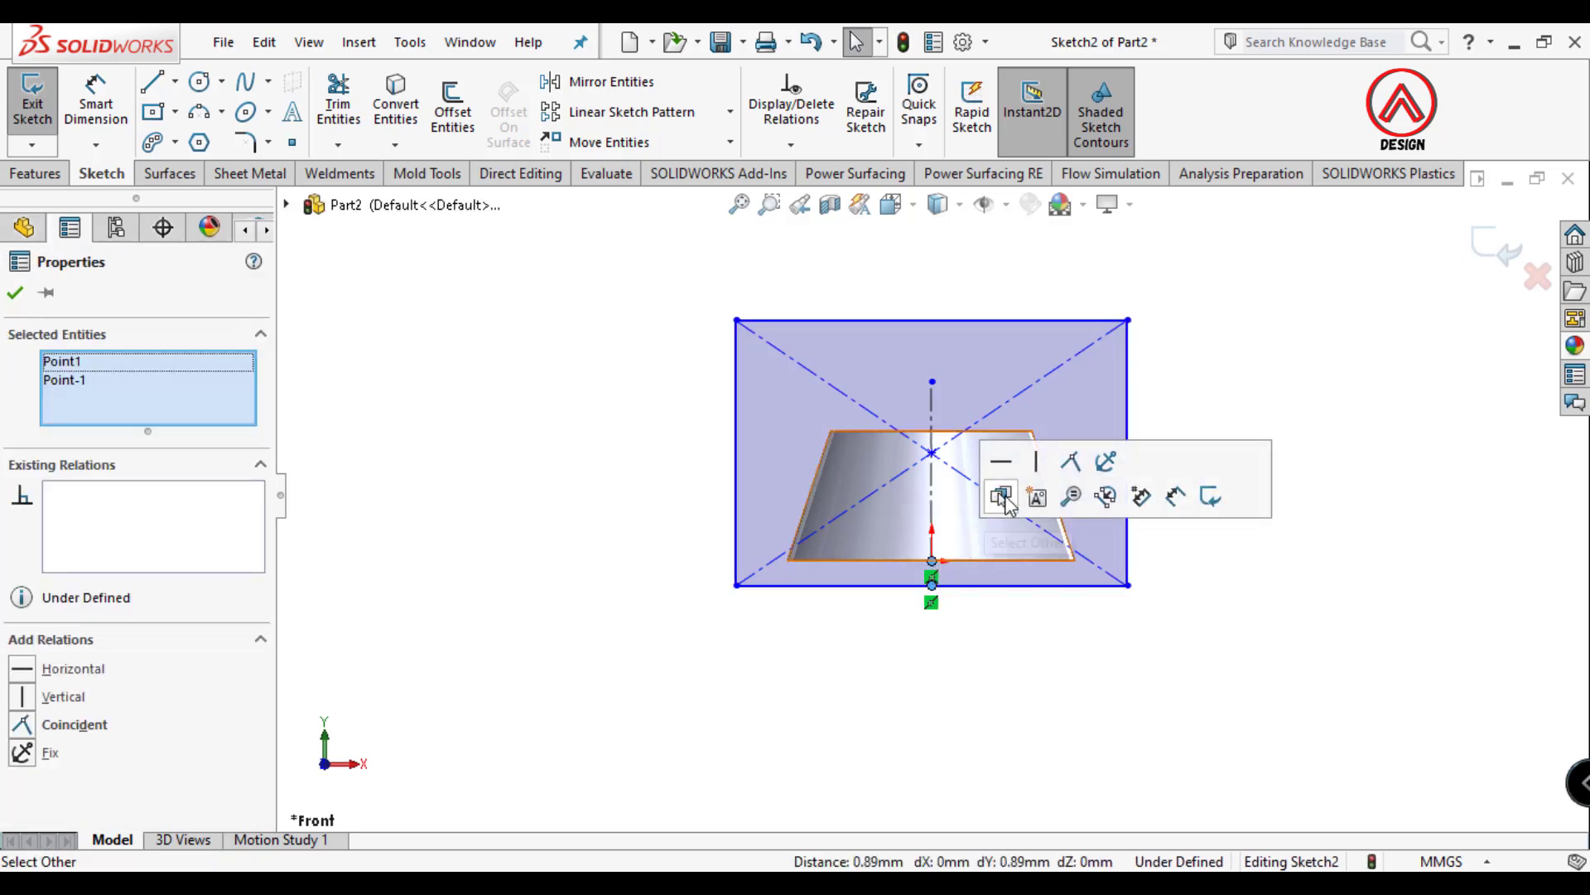
{"action": "left_click", "coordinate": [1074, 469]}
{"action": "left_click", "coordinate": [1067, 639]}
- Dimension the rectangle's width as 27 mm
{"action": "left_click", "coordinate": [108, 111]}
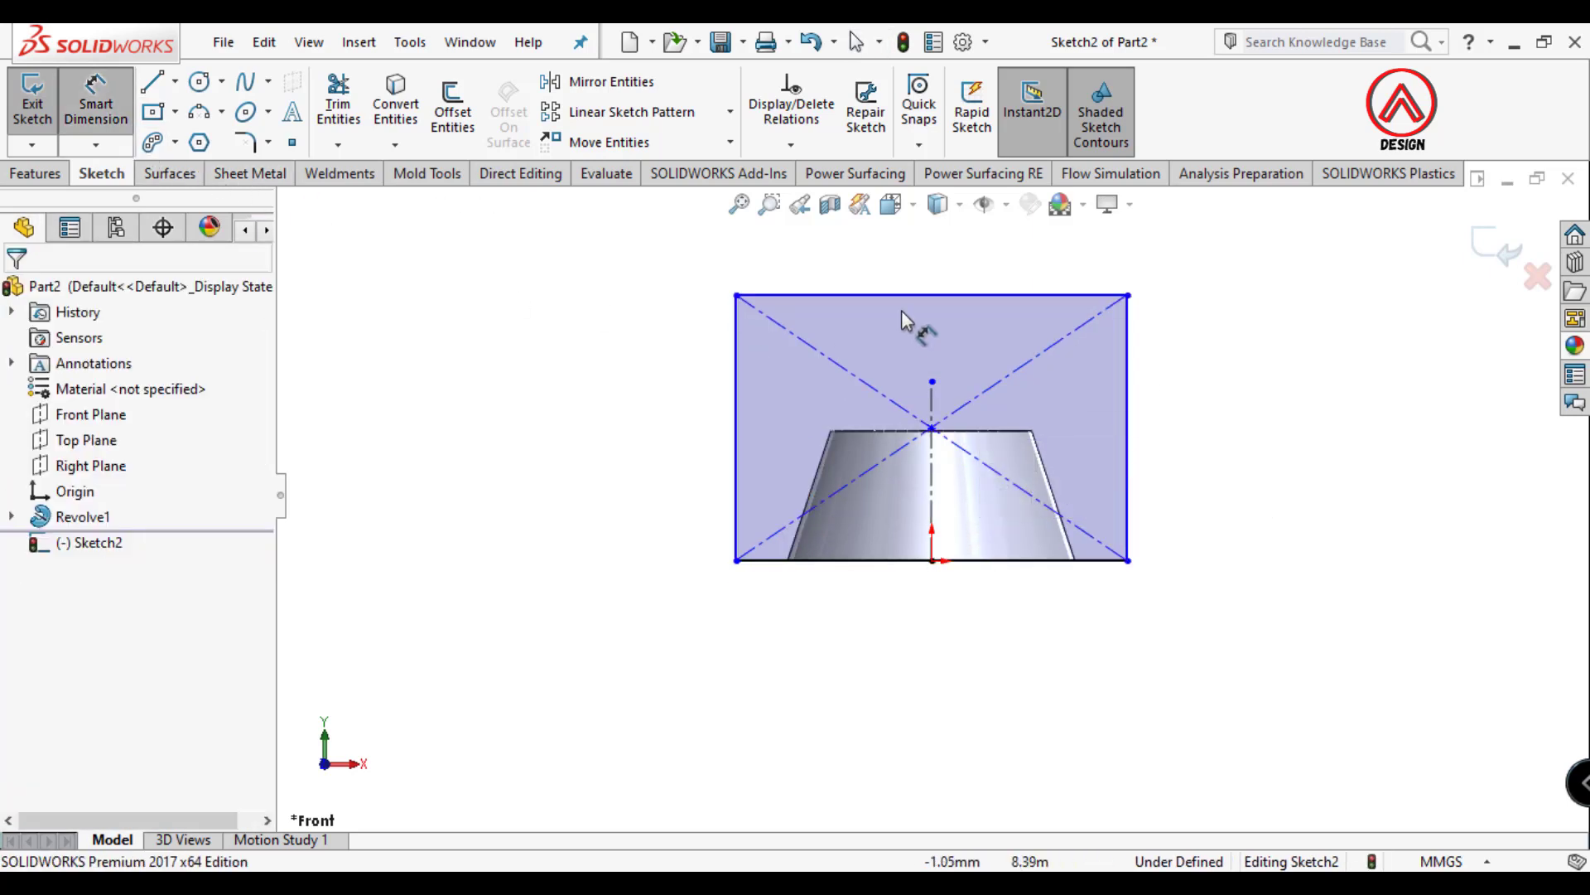
{"action": "left_click", "coordinate": [926, 296]}
{"action": "left_click", "coordinate": [932, 273]}
{"action": "type", "text": "27"}
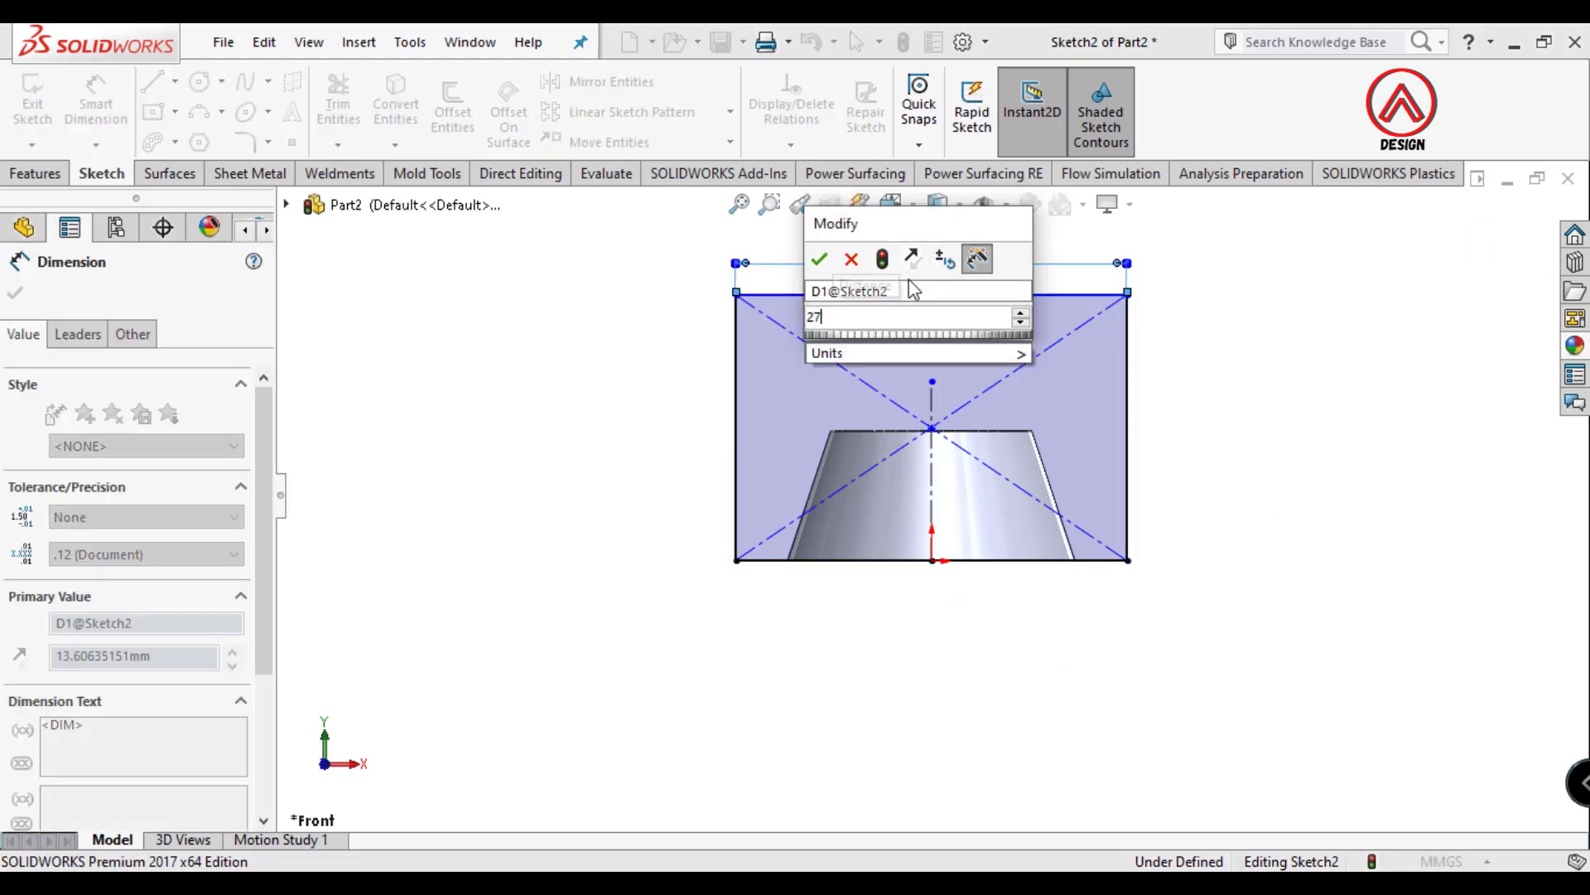
{"action": "key", "text": "Return"}
- Dimension the rectangle's height as 13 mm and convert the rectangle's outline to construction geometry
{"action": "left_click", "coordinate": [1320, 427]}
{"action": "left_click", "coordinate": [1394, 426]}
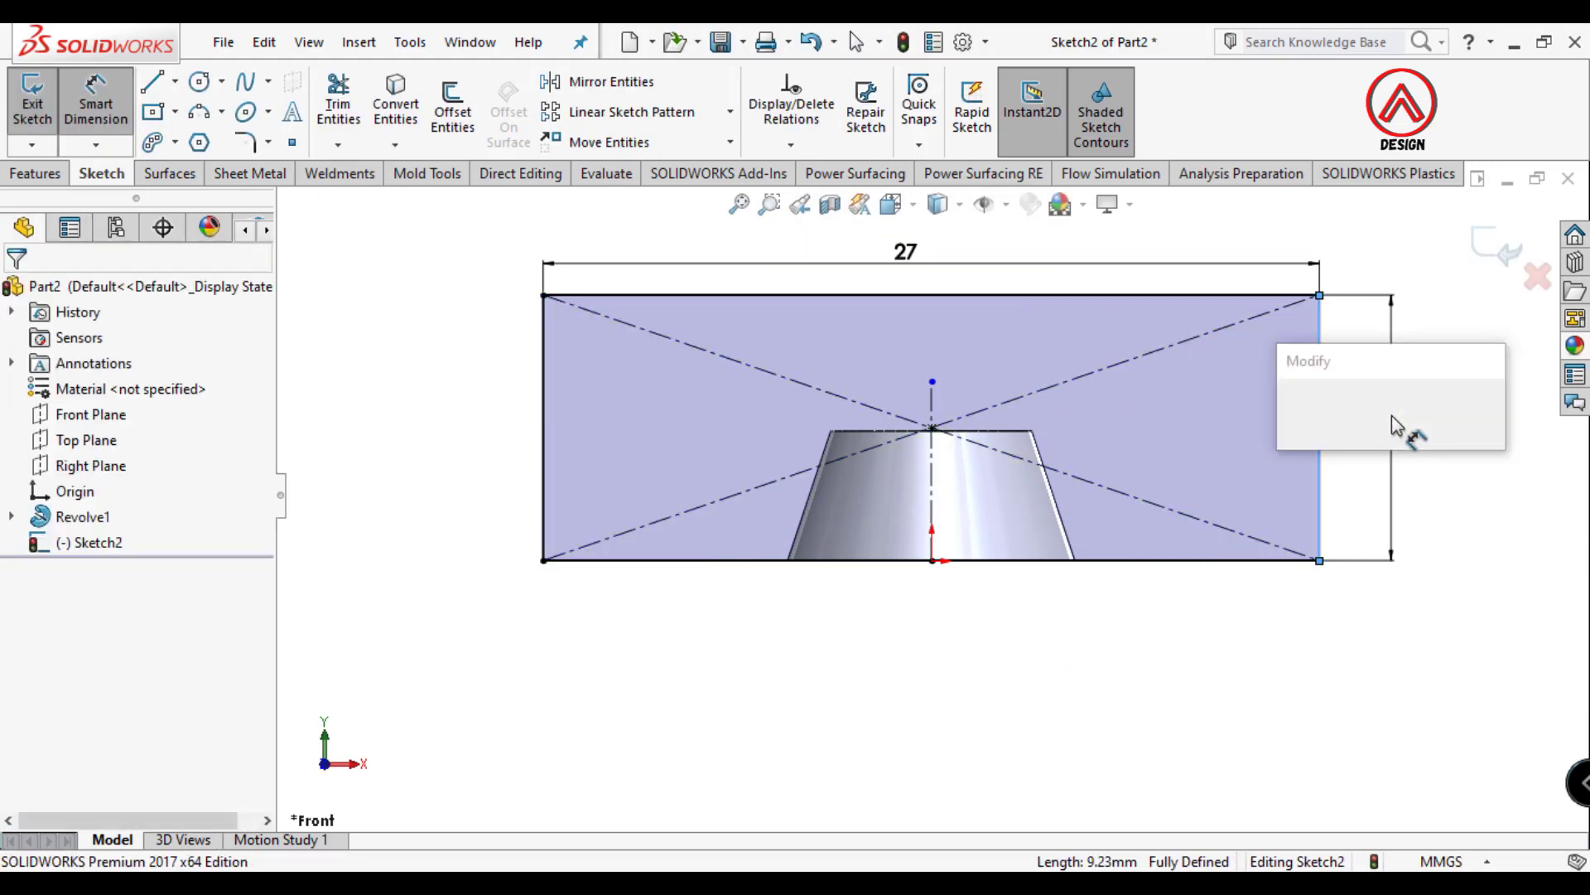
{"action": "type", "text": "13"}
{"action": "key", "text": "Return"}
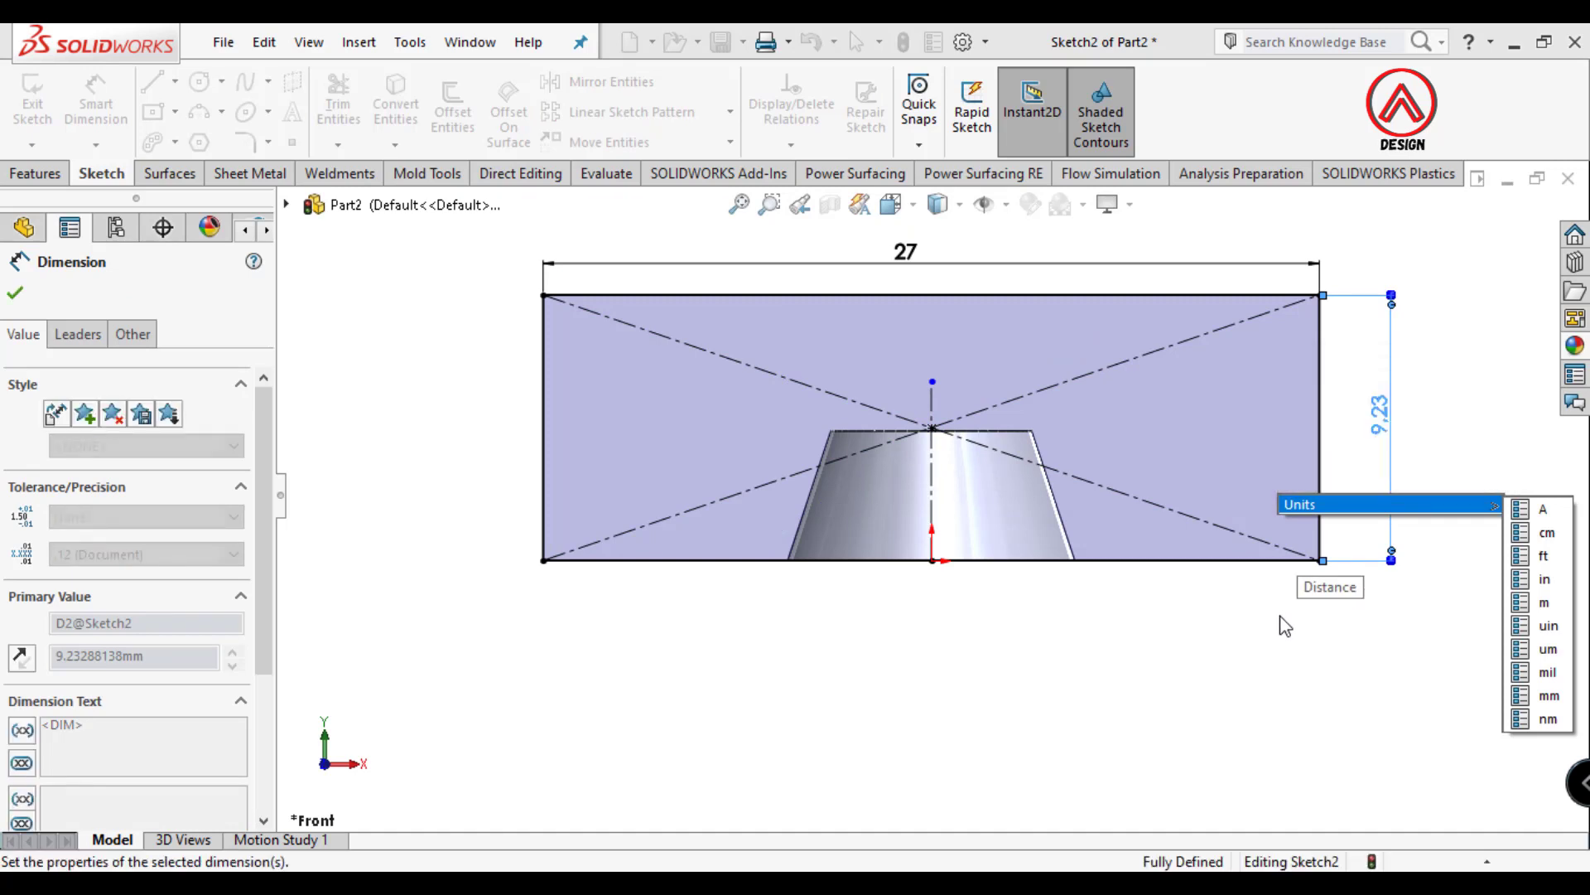
{"action": "key", "text": "f"}
{"action": "key", "text": "Escape"}
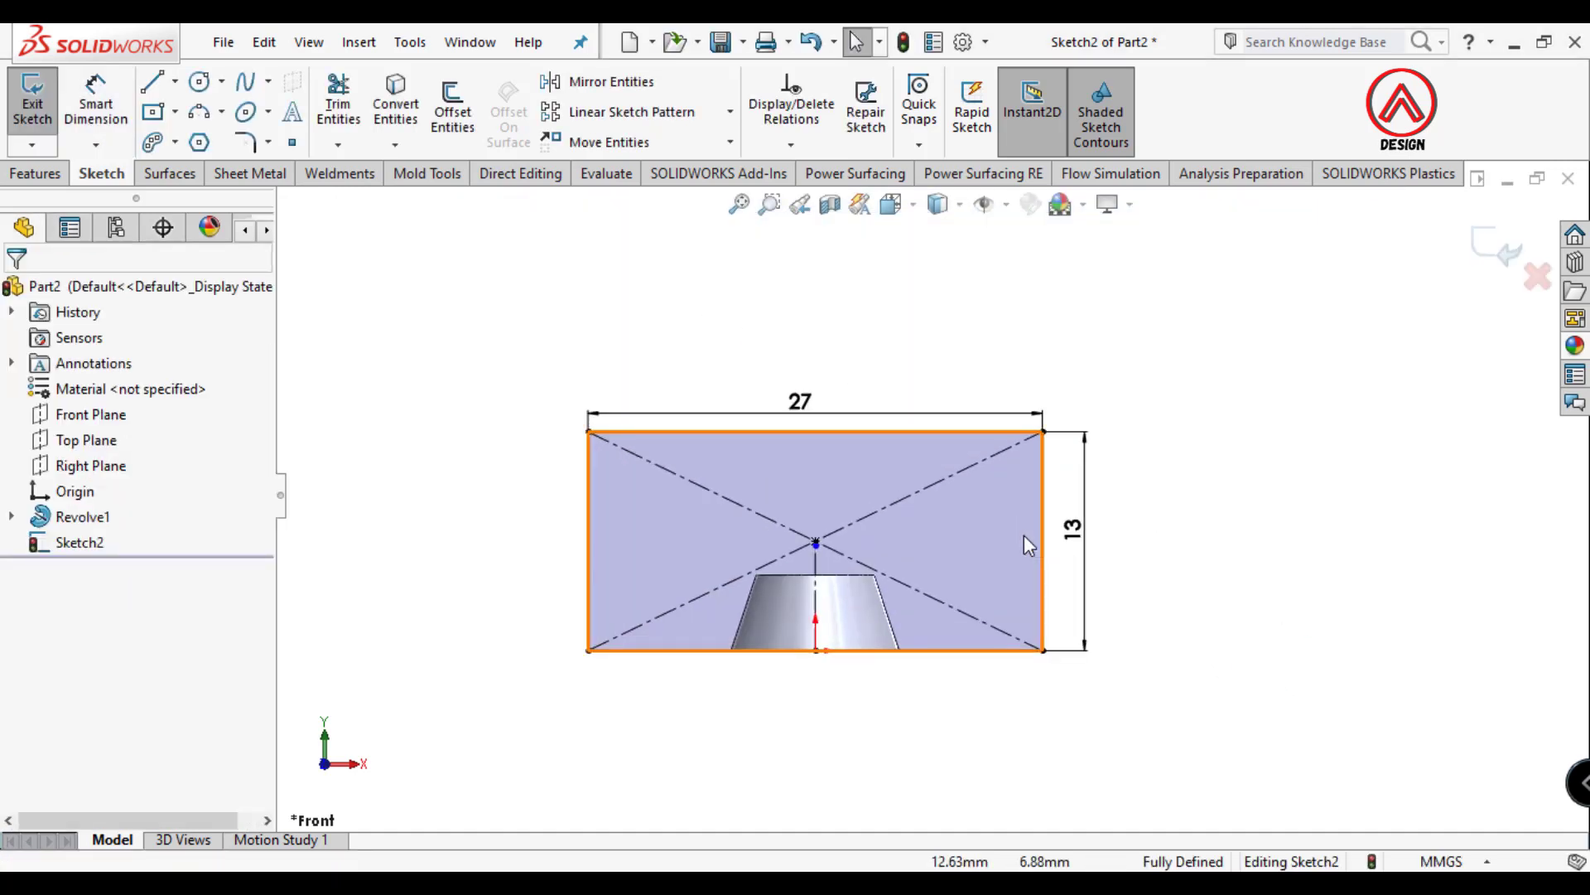
{"action": "left_click", "coordinate": [1003, 532]}
{"action": "left_click", "coordinate": [1069, 459]}
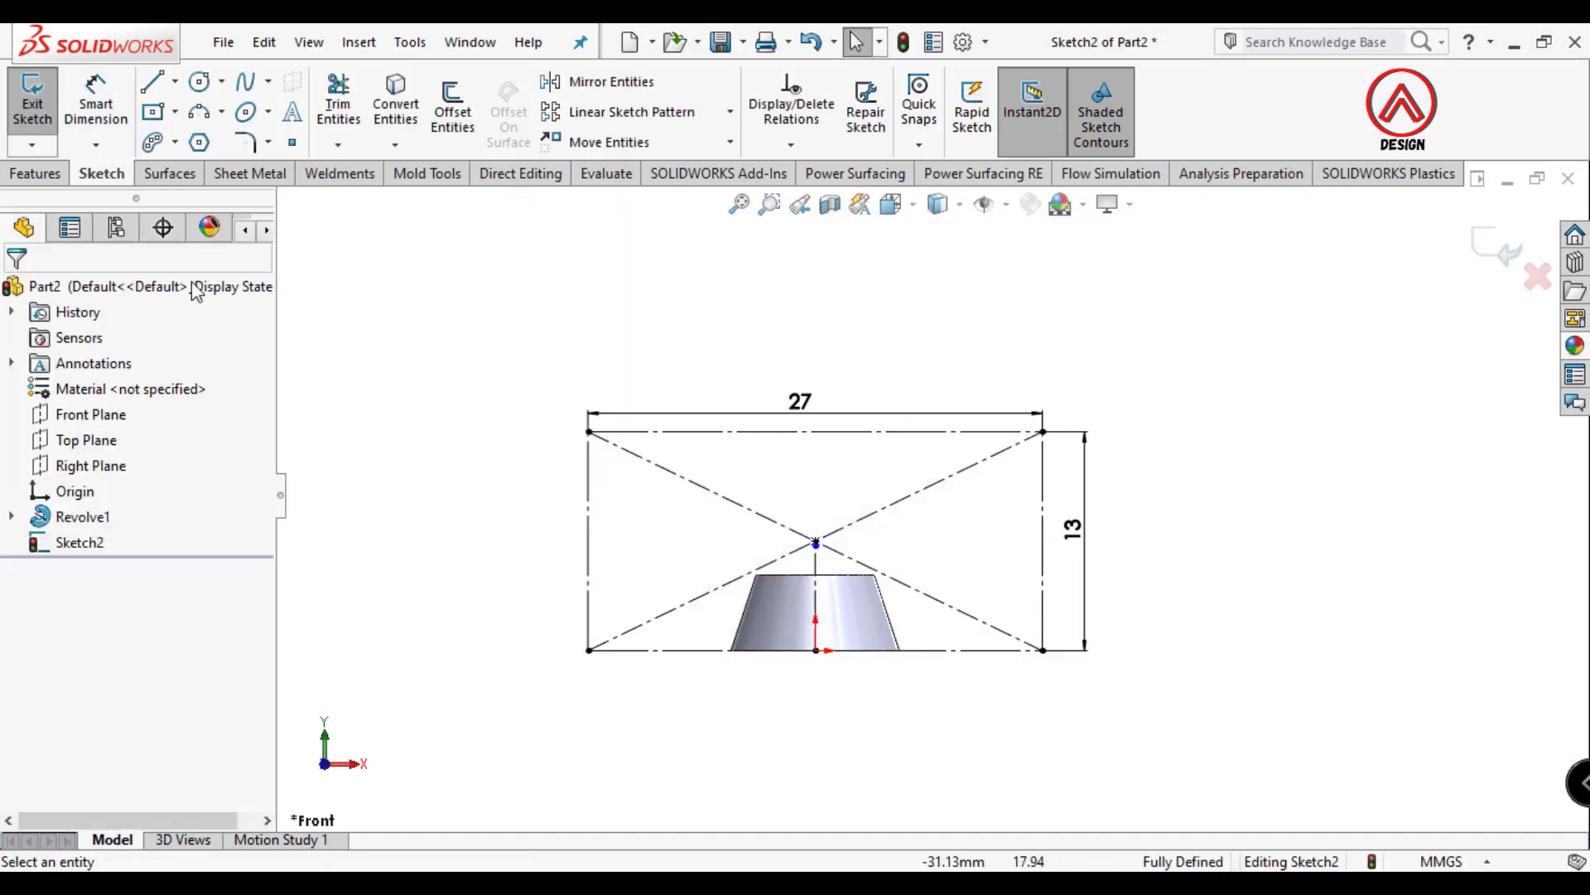
- Sketch a horizontal line about 1.4 mm long outward from the body's top-right corner, continued by a line slanting up and outward
{"action": "left_click", "coordinate": [152, 83]}
{"action": "scroll", "coordinate": [928, 571], "scroll_direction": "down", "scroll_amount": 5}
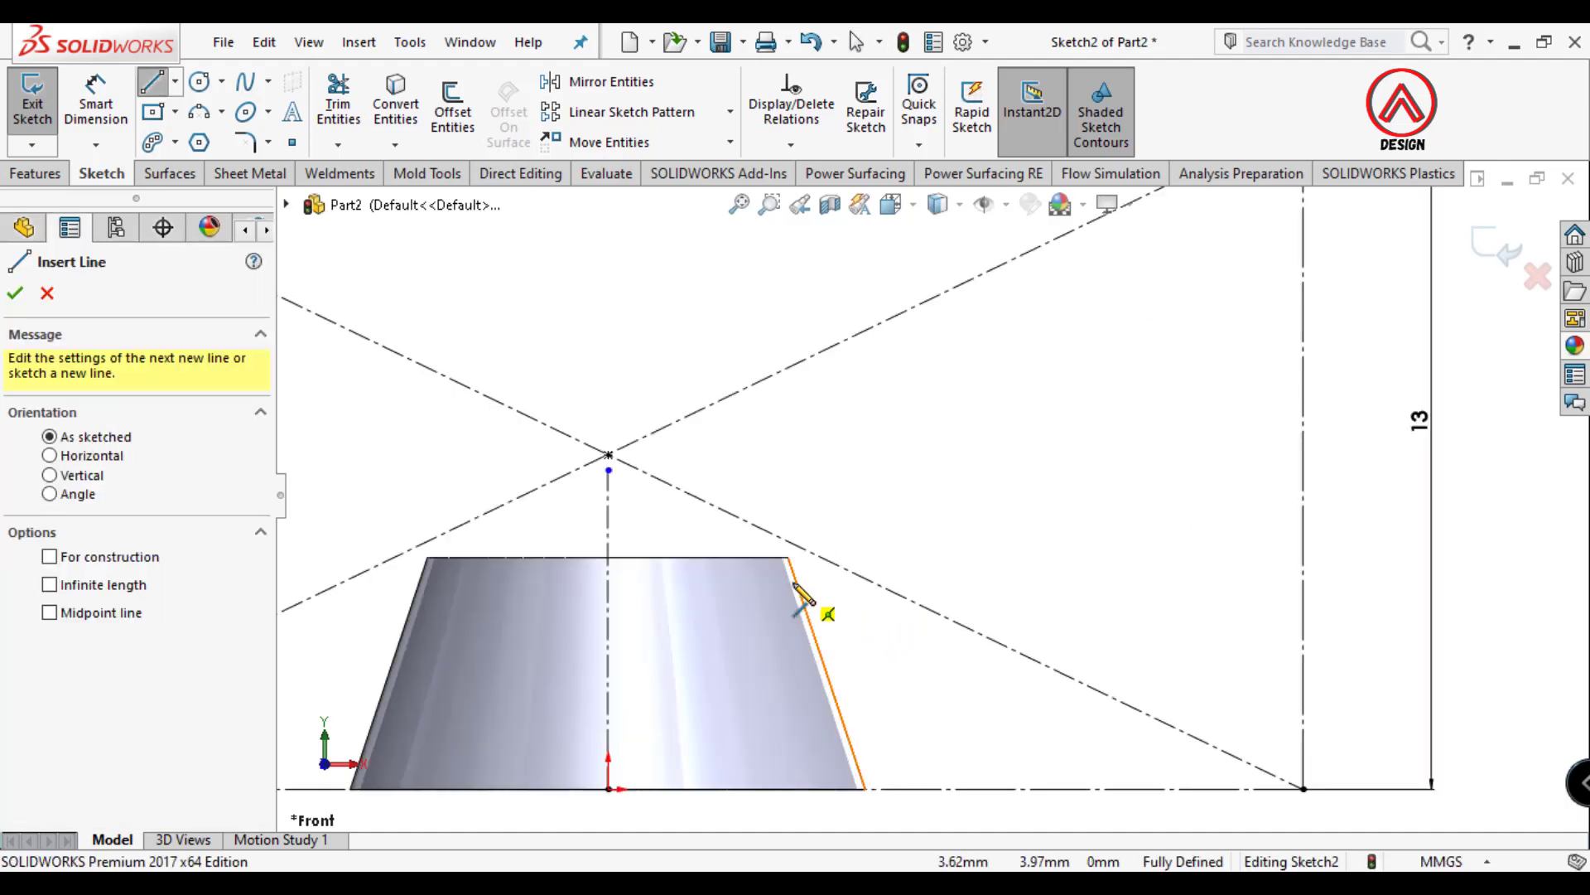
{"action": "left_click", "coordinate": [787, 557]}
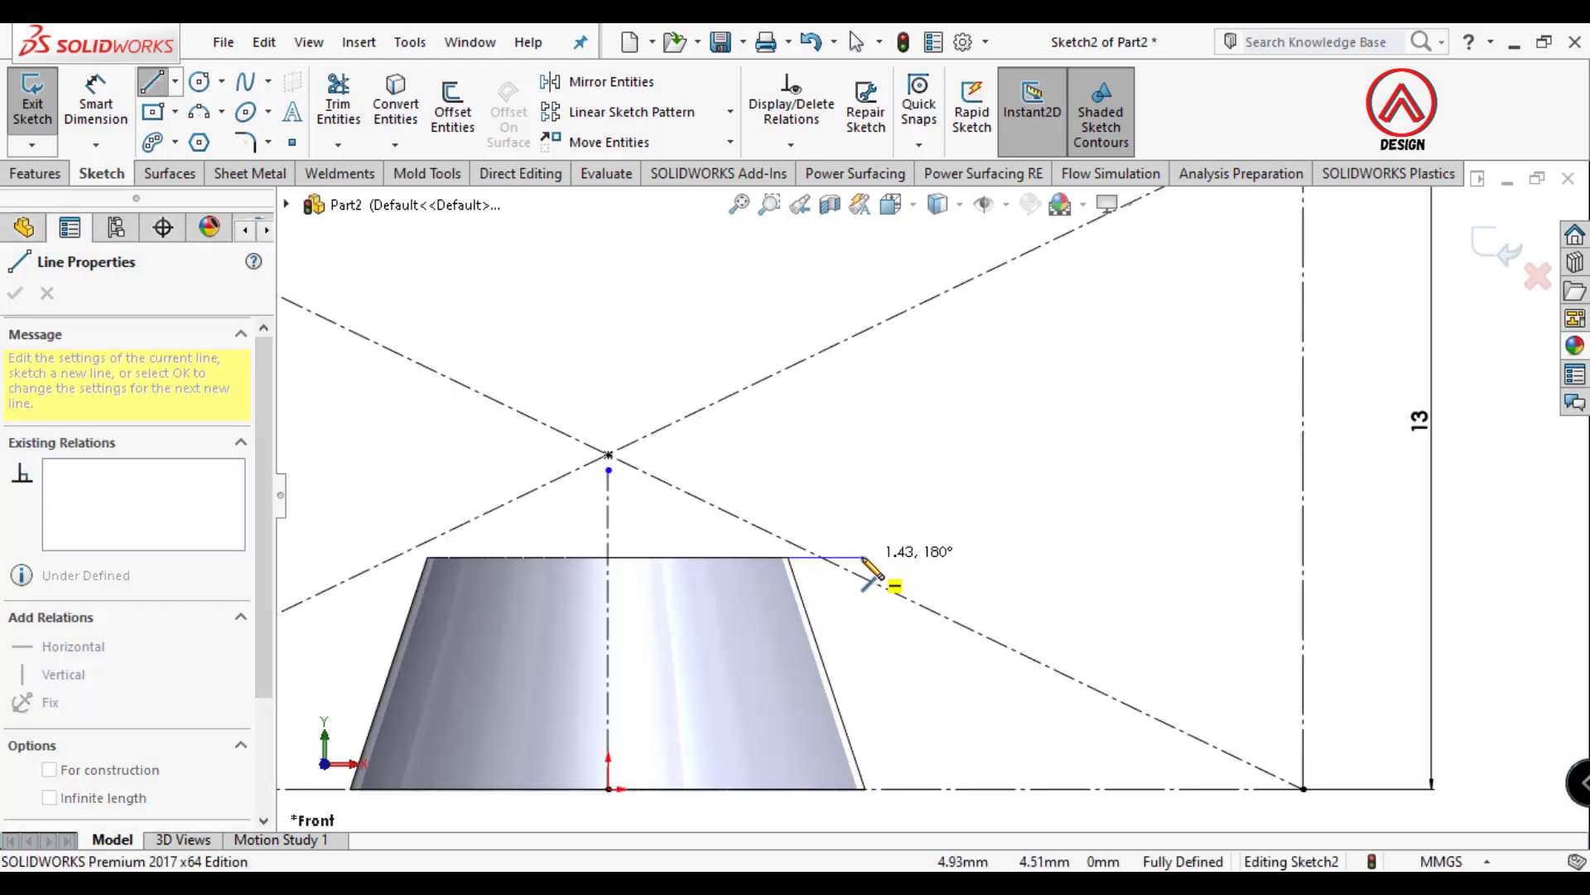
{"action": "left_click", "coordinate": [861, 558]}
{"action": "scroll", "coordinate": [861, 557], "scroll_direction": "up", "scroll_amount": 2}
{"action": "double_click", "coordinate": [1003, 372]}
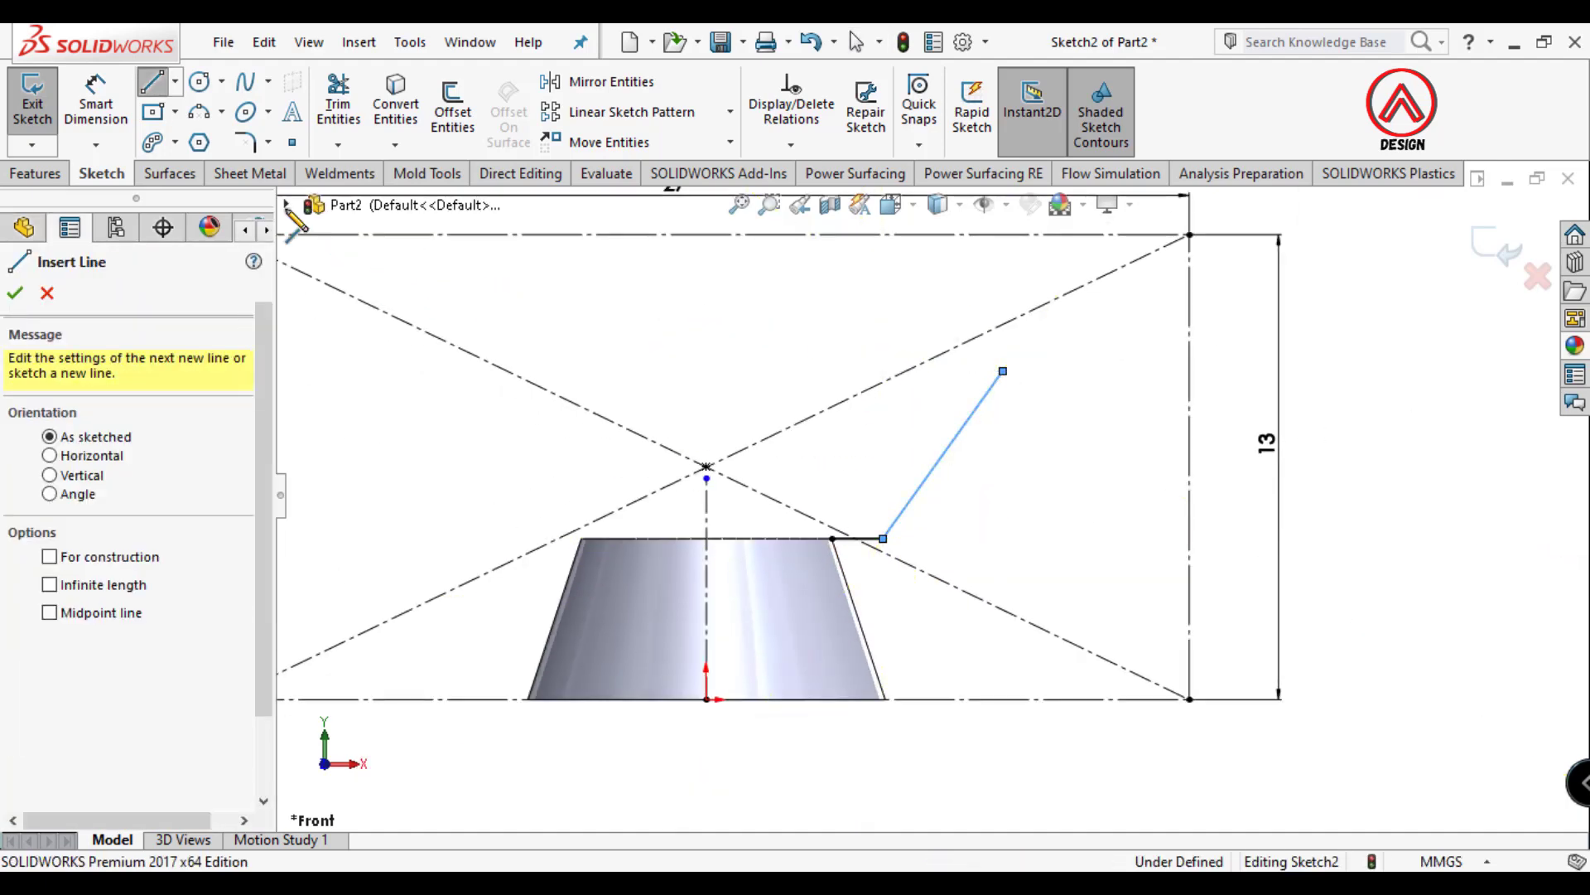
{"action": "key", "text": "Escape"}
- Sketch a second line slanting up and outward from the body's bottom-right corner, below the first slanted line
{"action": "key", "text": "Return"}
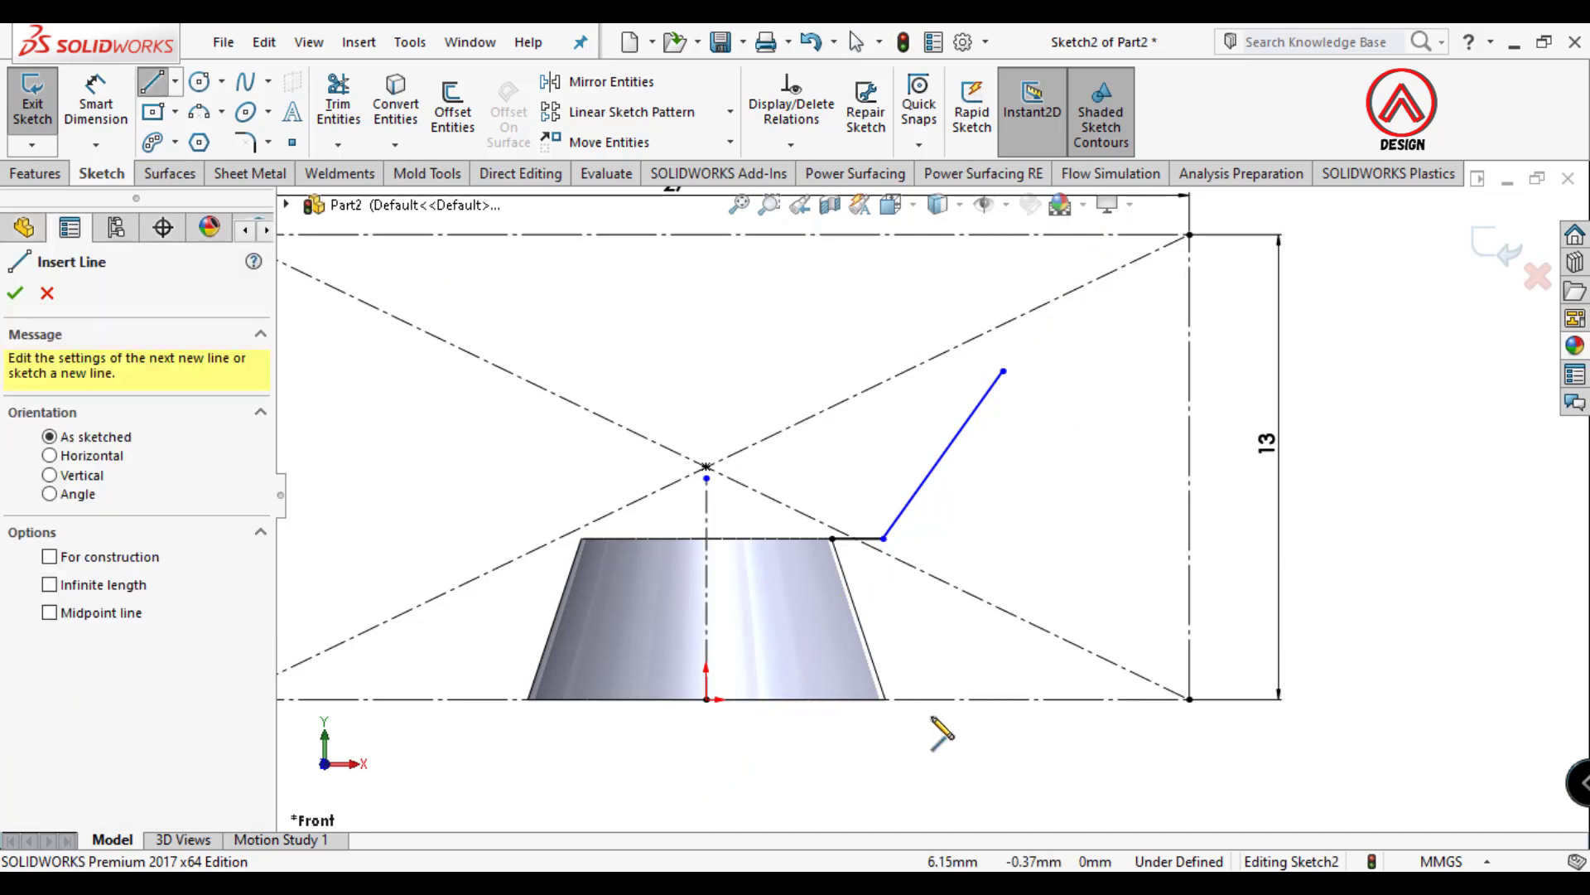
{"action": "left_click", "coordinate": [885, 700]}
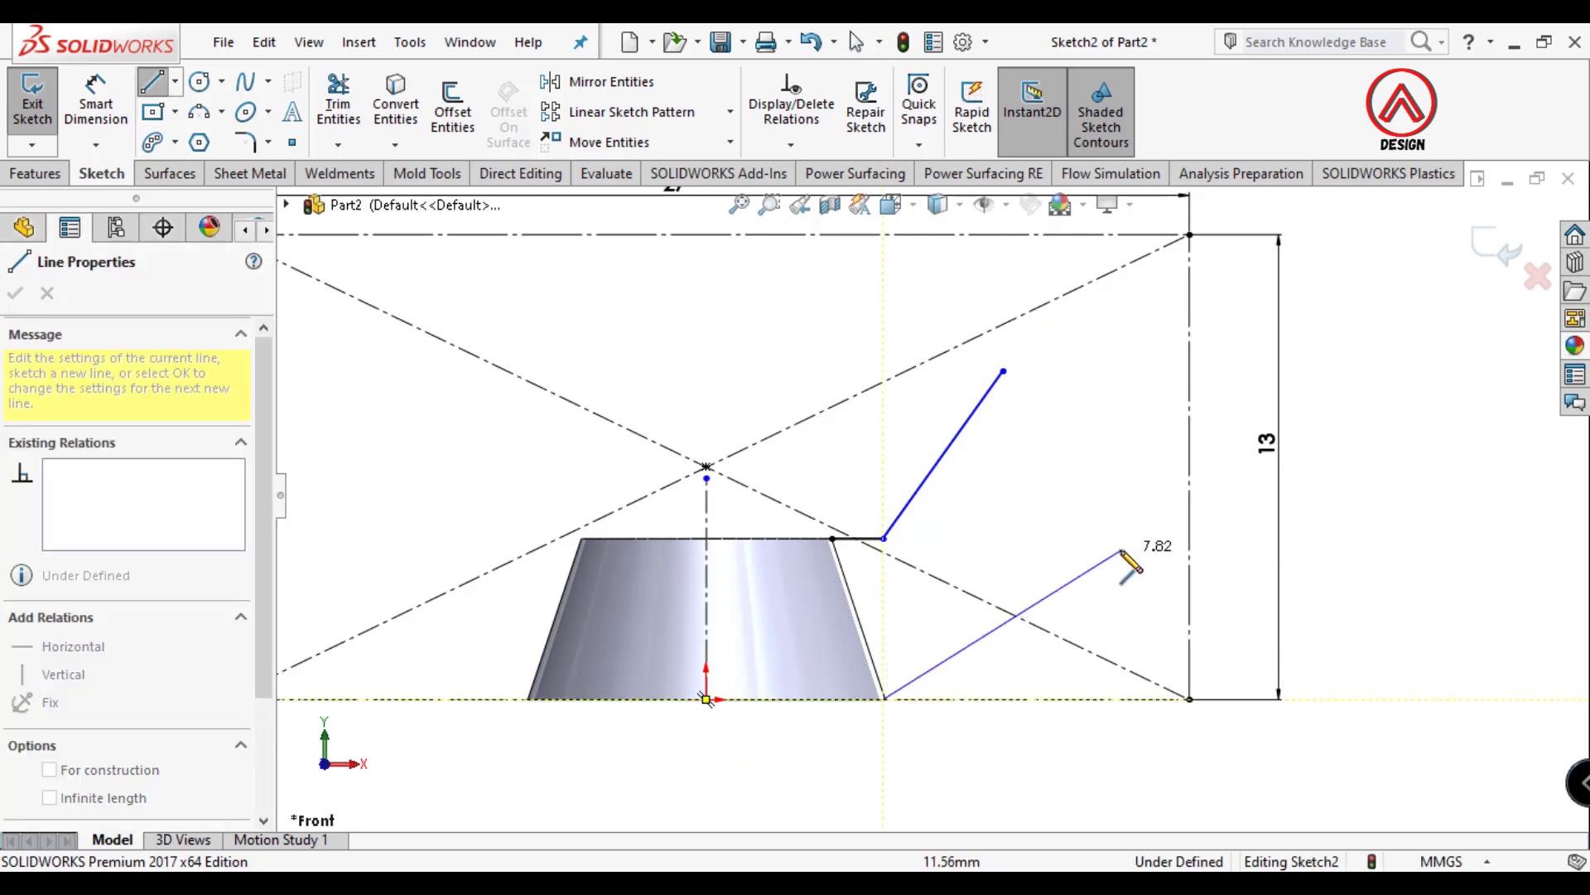
{"action": "left_click", "coordinate": [1134, 448]}
- Join the upper ends of the two slanted lines with a three-point arc bulging outward
{"action": "left_click", "coordinate": [199, 112]}
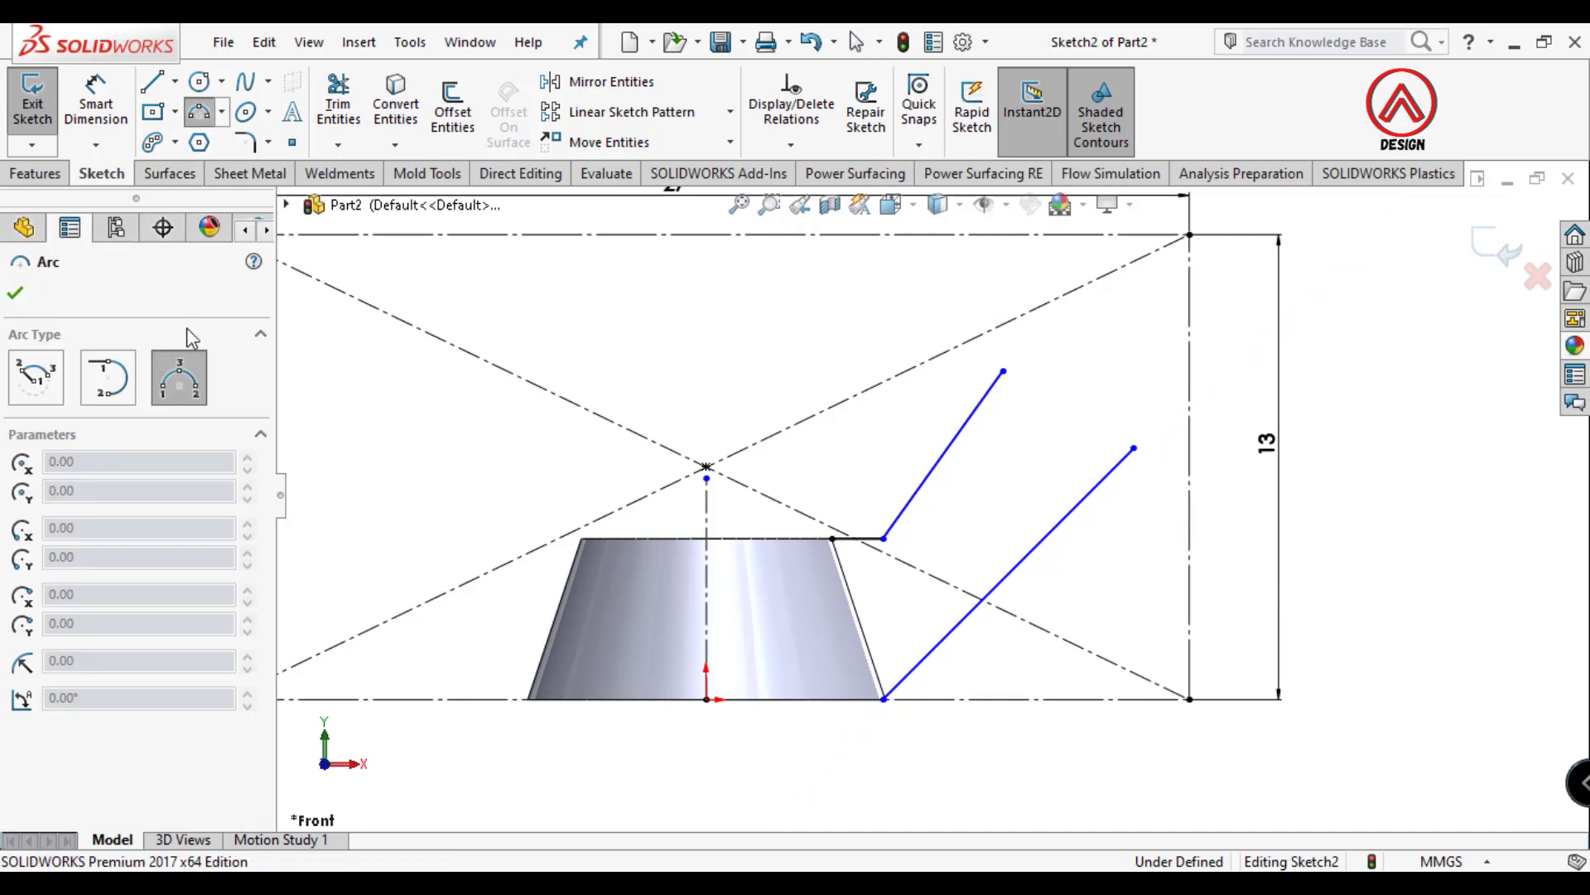
{"action": "left_click", "coordinate": [1003, 372]}
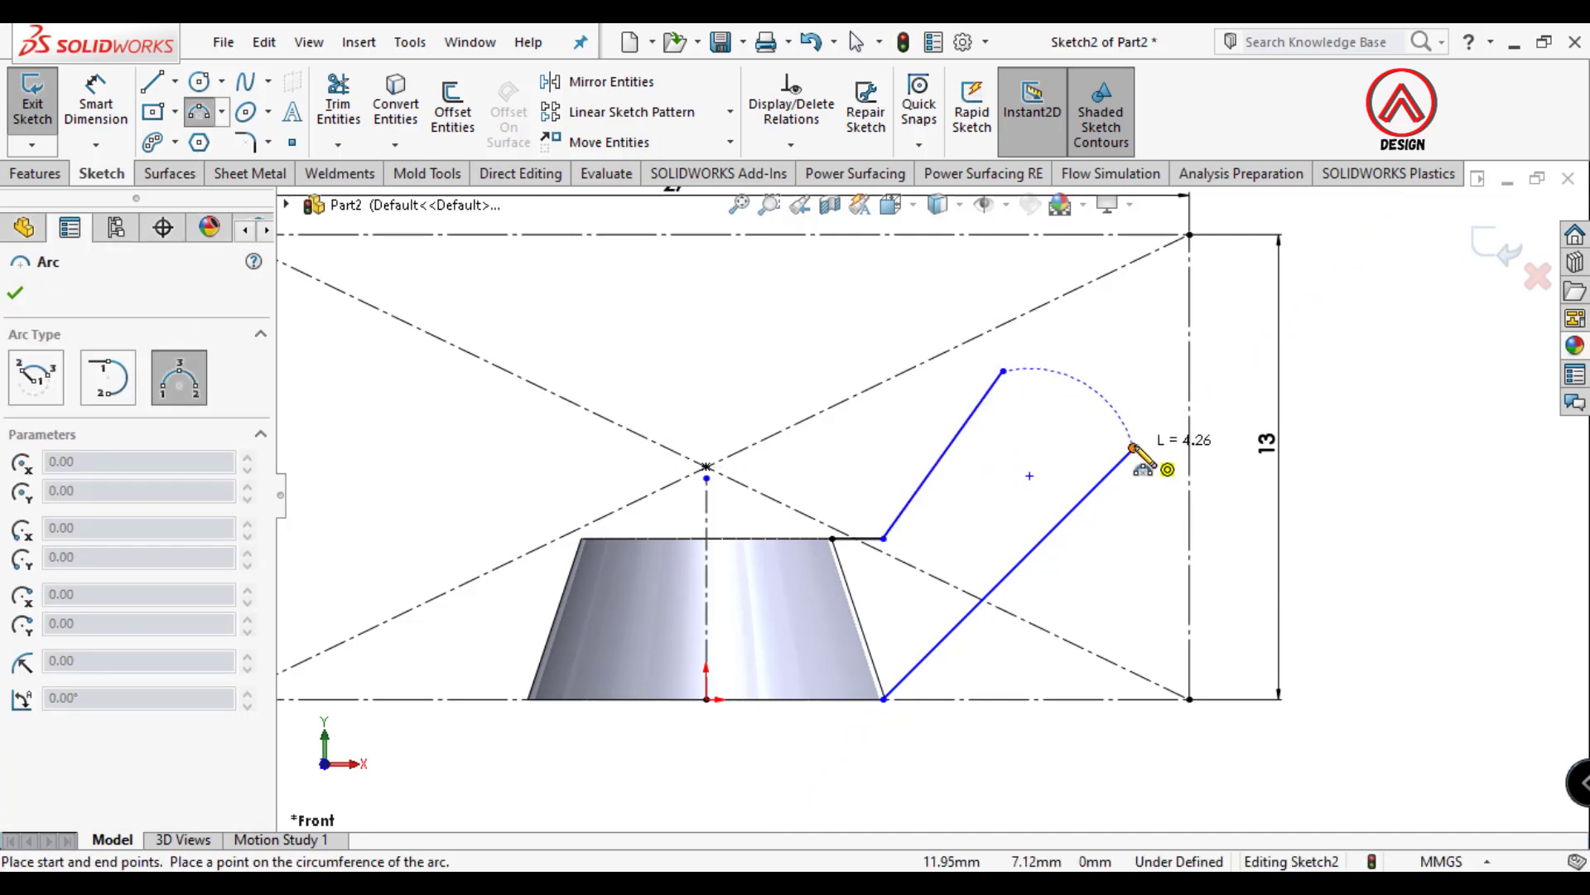
{"action": "left_click", "coordinate": [1136, 377]}
{"action": "key", "text": "Escape"}
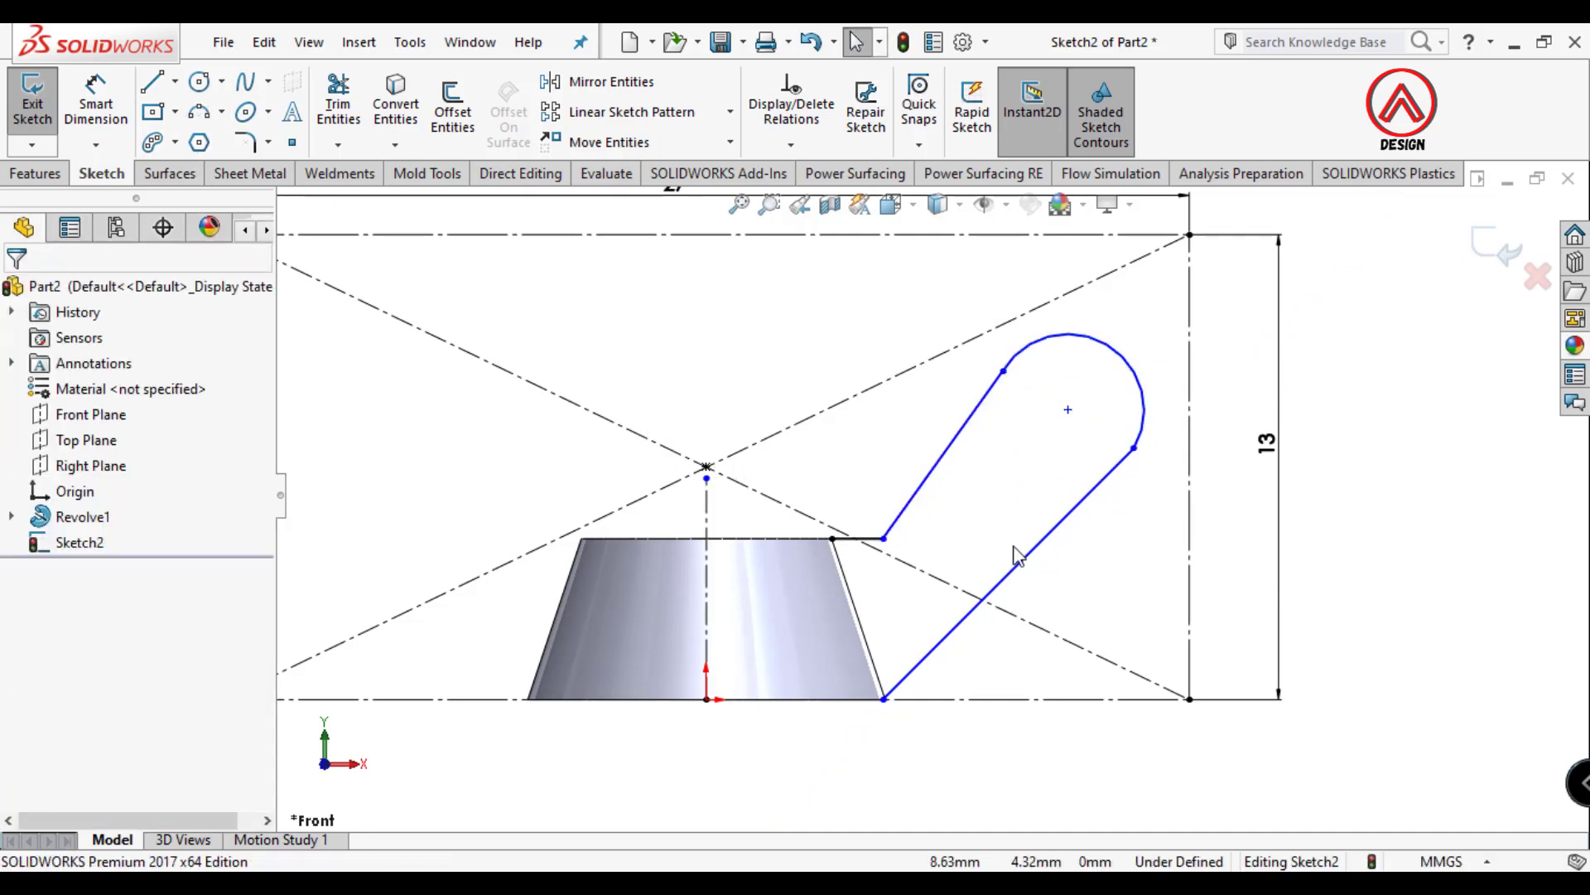
- Add a pierce relation between the lower slanted line's bottom endpoint and the body's circular base edge, and return to the front view
{"action": "middle_click_drag", "start_coordinate": [909, 706], "coordinate": [888, 776]}
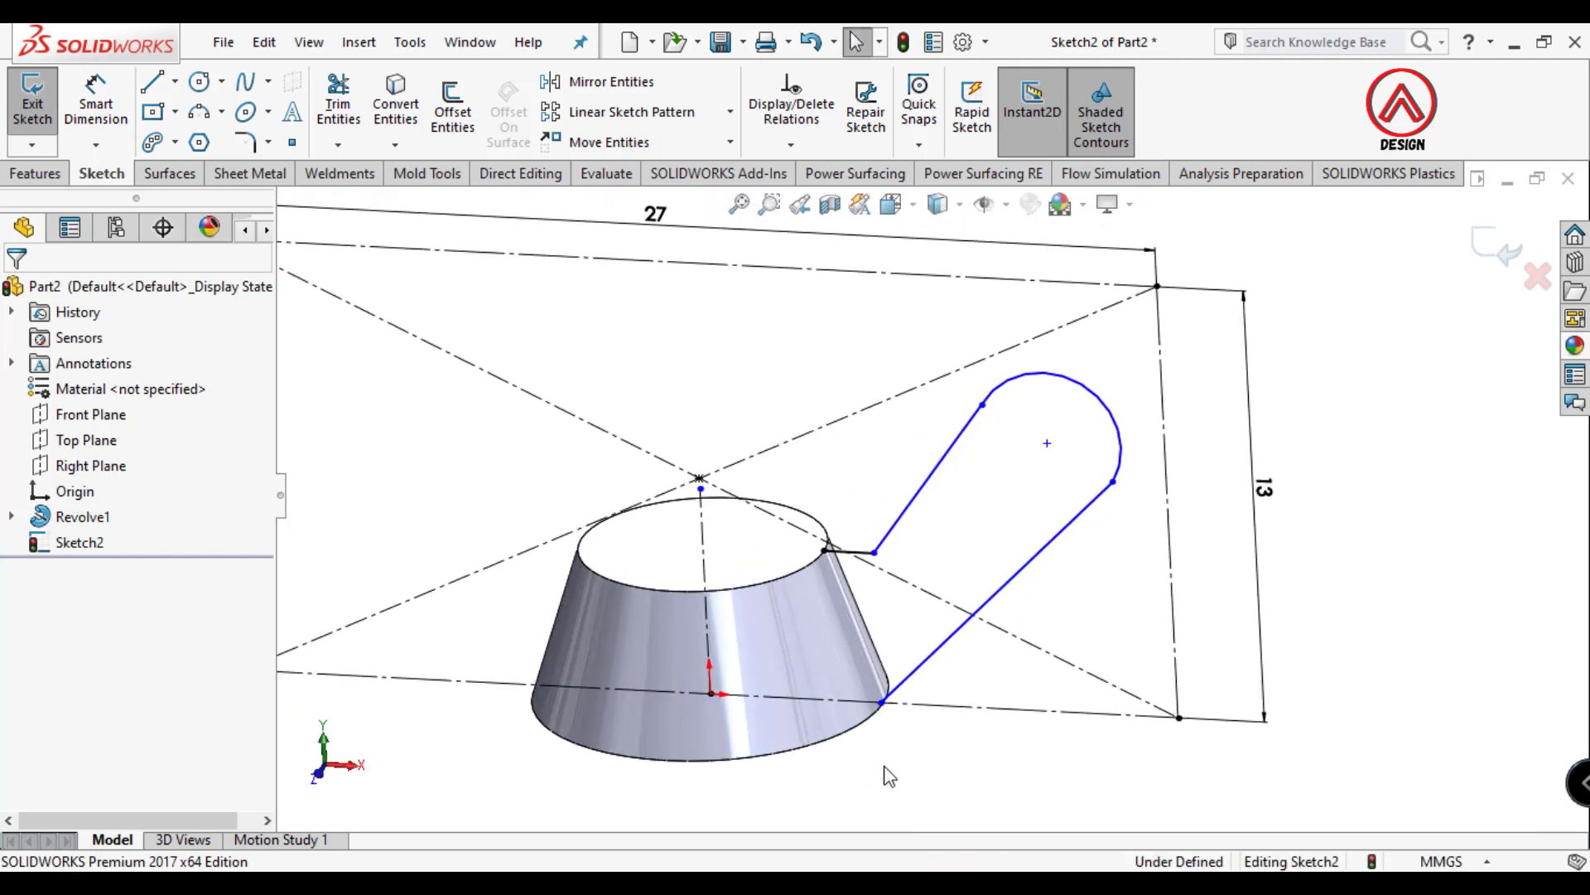
{"action": "left_click", "coordinate": [880, 703]}
{"action": "left_click", "coordinate": [879, 717], "text": "ctrl"}
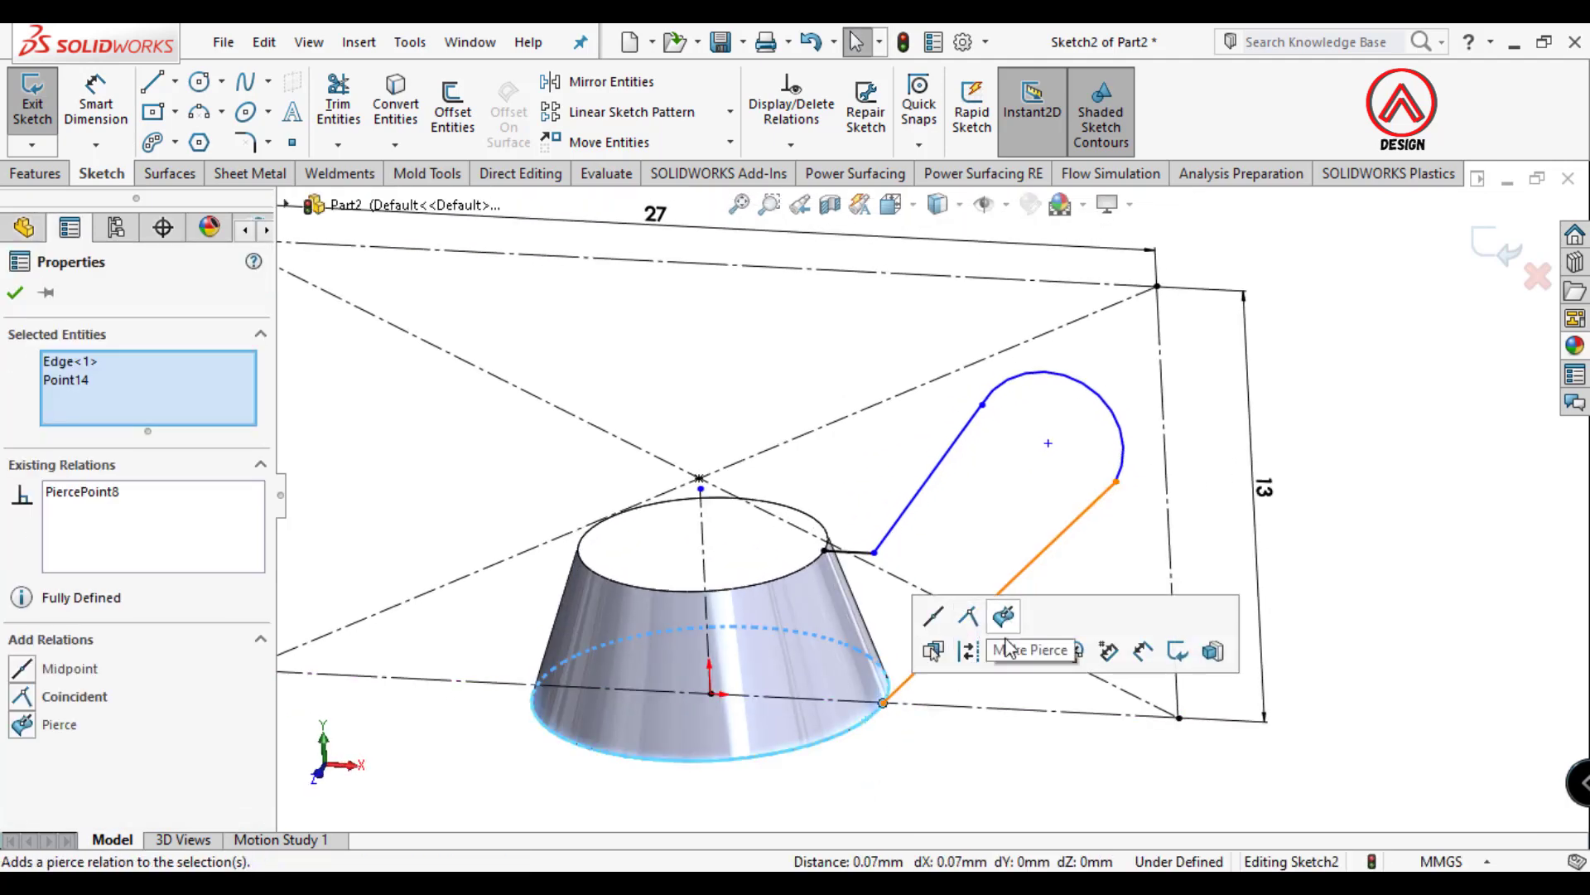
{"action": "left_click", "coordinate": [974, 328]}
{"action": "left_click", "coordinate": [900, 207]}
{"action": "left_click", "coordinate": [926, 303]}
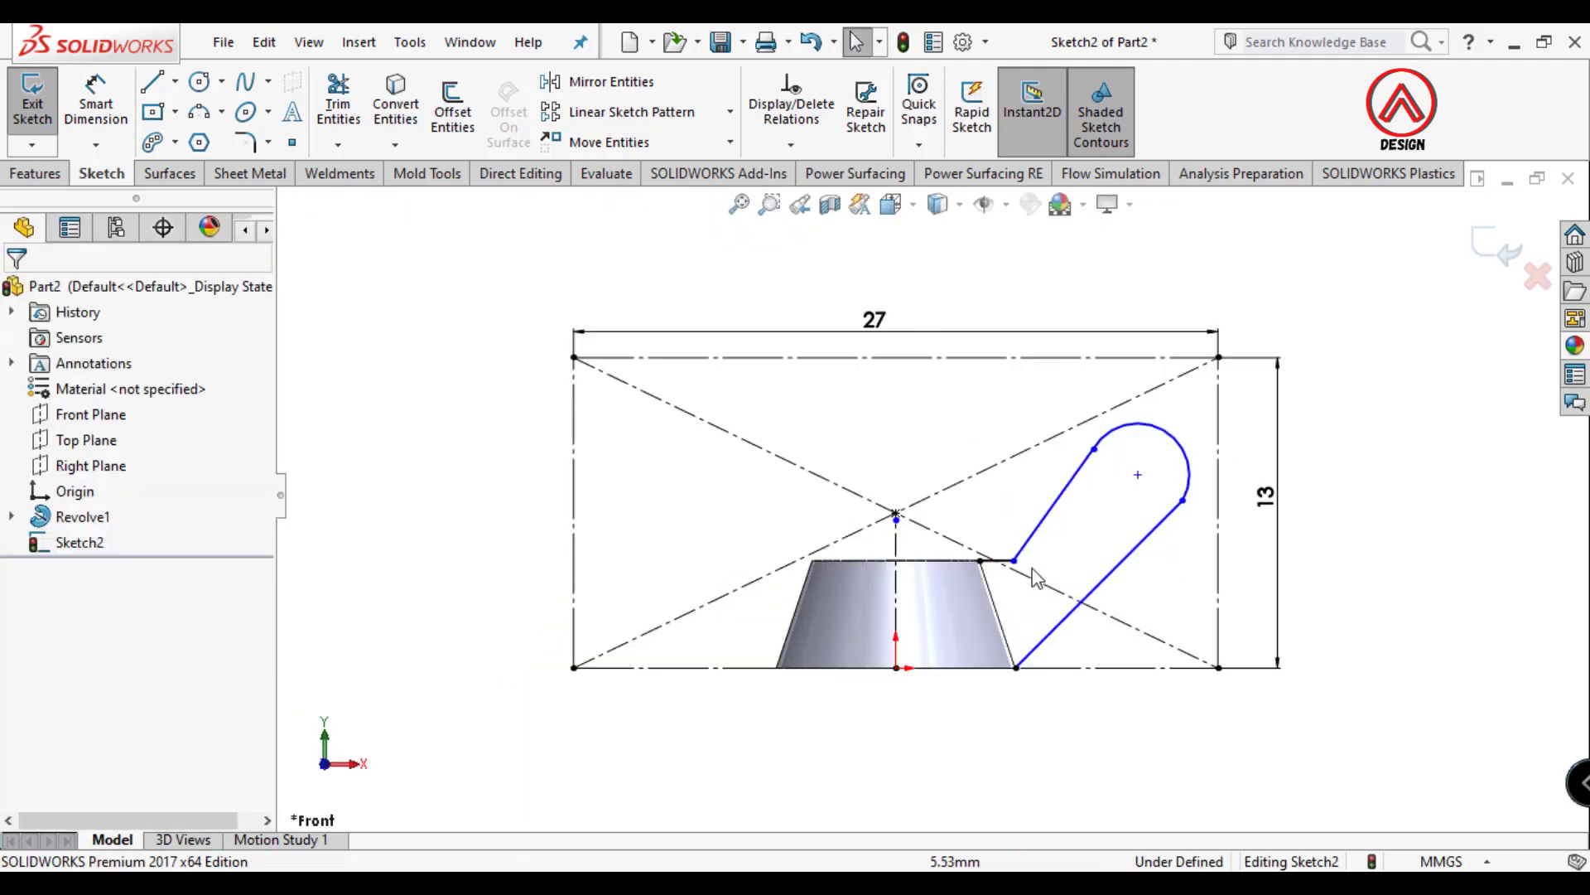
- Dimension the short horizontal line at the body's top-right corner as 0.5 mm
{"action": "scroll", "coordinate": [1037, 578], "scroll_direction": "down", "scroll_amount": 3}
{"action": "left_click", "coordinate": [96, 104]}
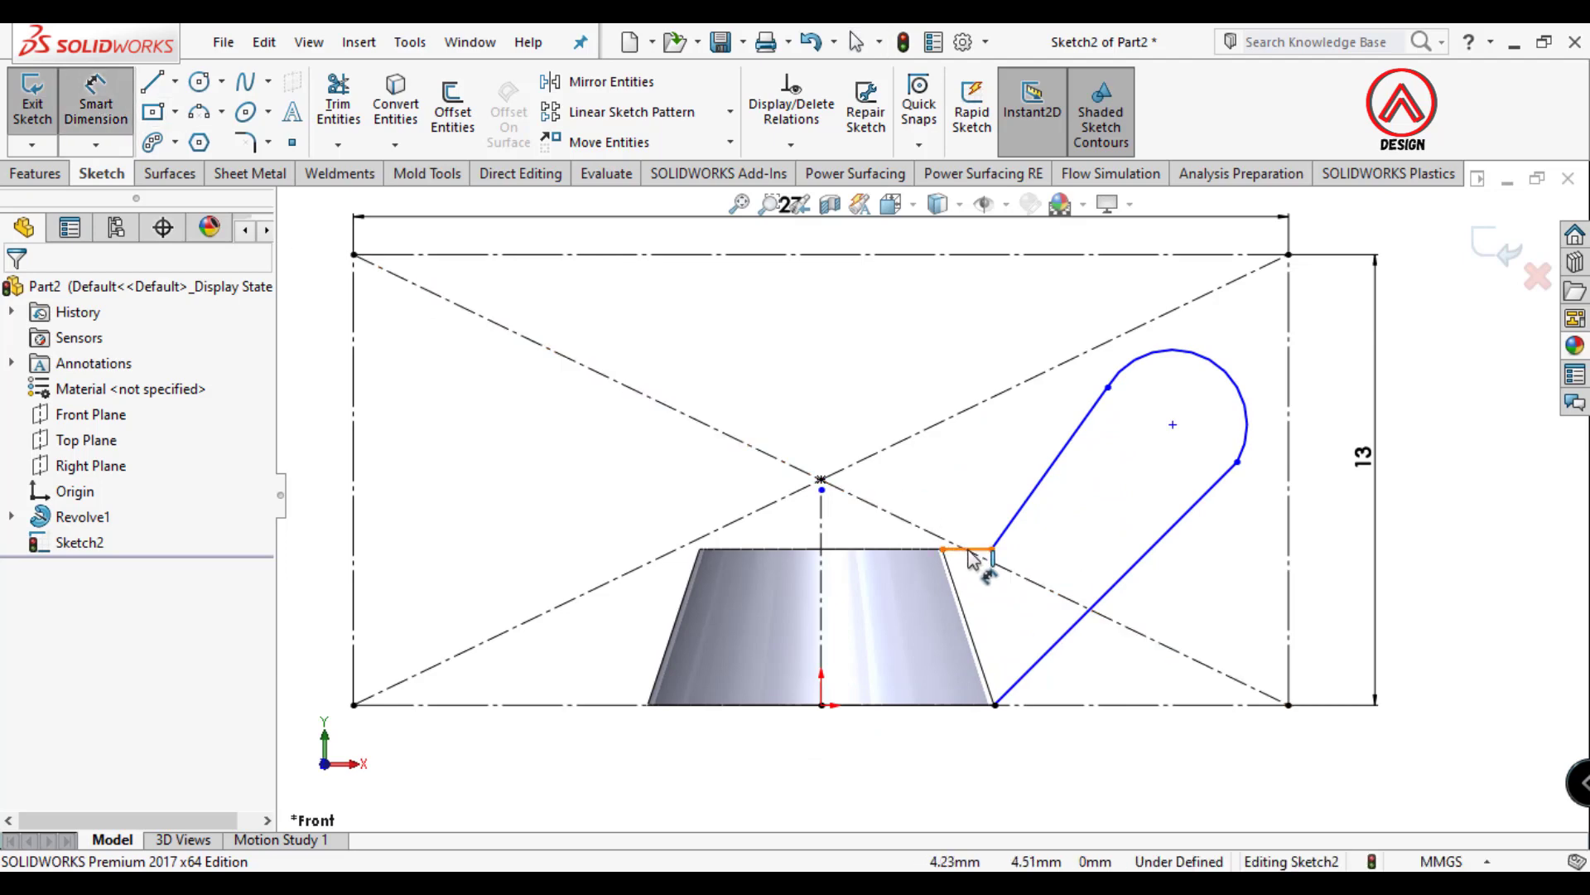
{"action": "left_click", "coordinate": [971, 552]}
{"action": "scroll", "coordinate": [994, 553], "scroll_direction": "down", "scroll_amount": 2}
{"action": "key", "text": "Escape"}
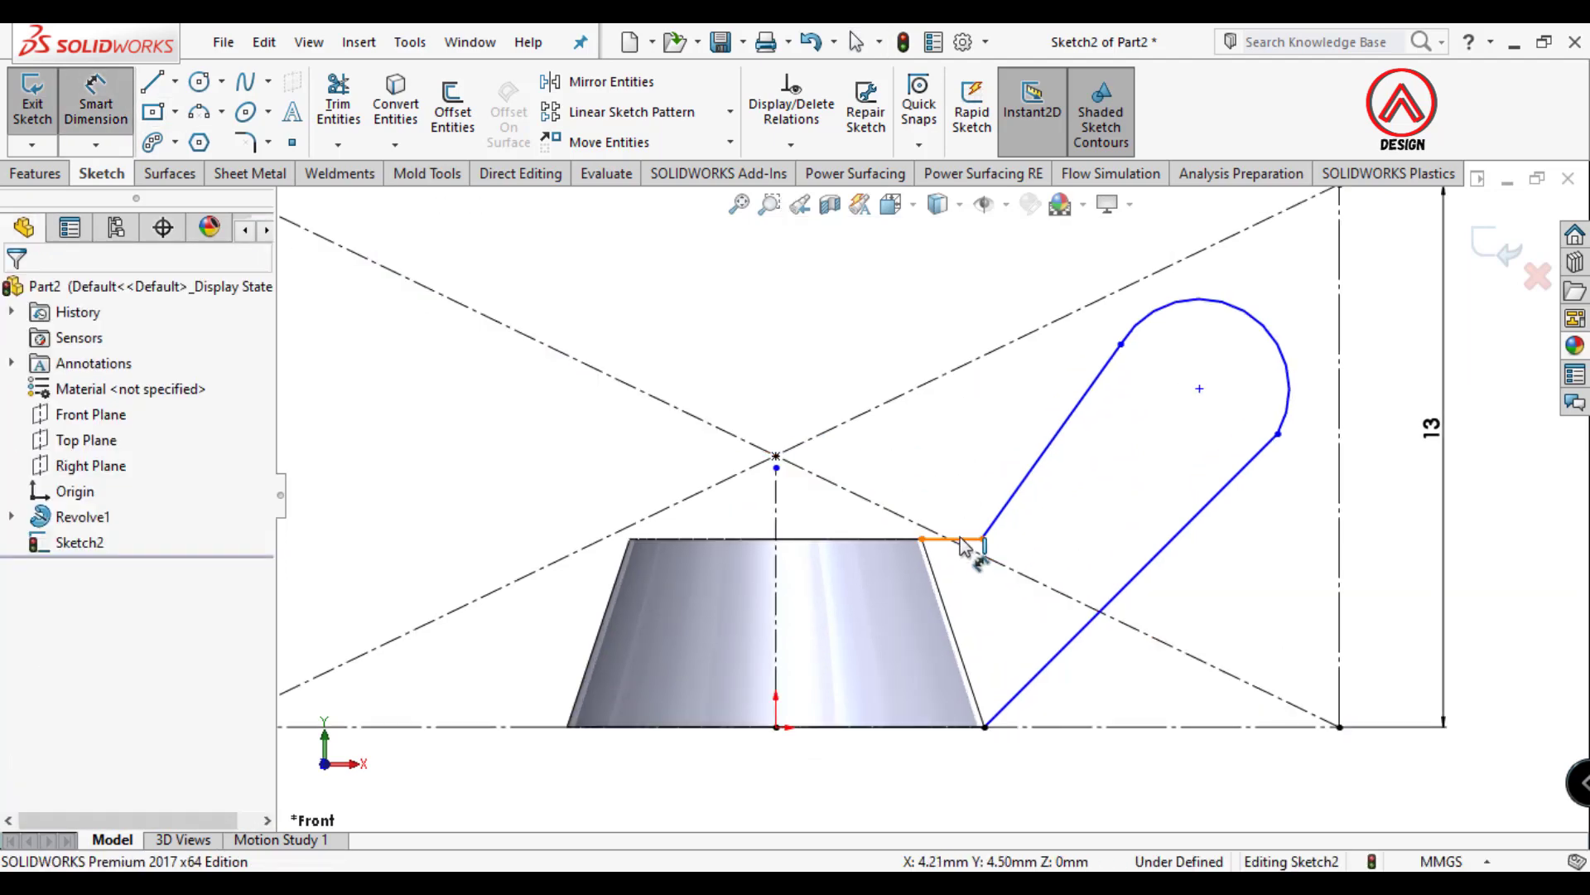
{"action": "left_click", "coordinate": [963, 547]}
{"action": "left_click", "coordinate": [953, 454]}
{"action": "type", "text": "0.5"}
{"action": "key", "text": "Return"}
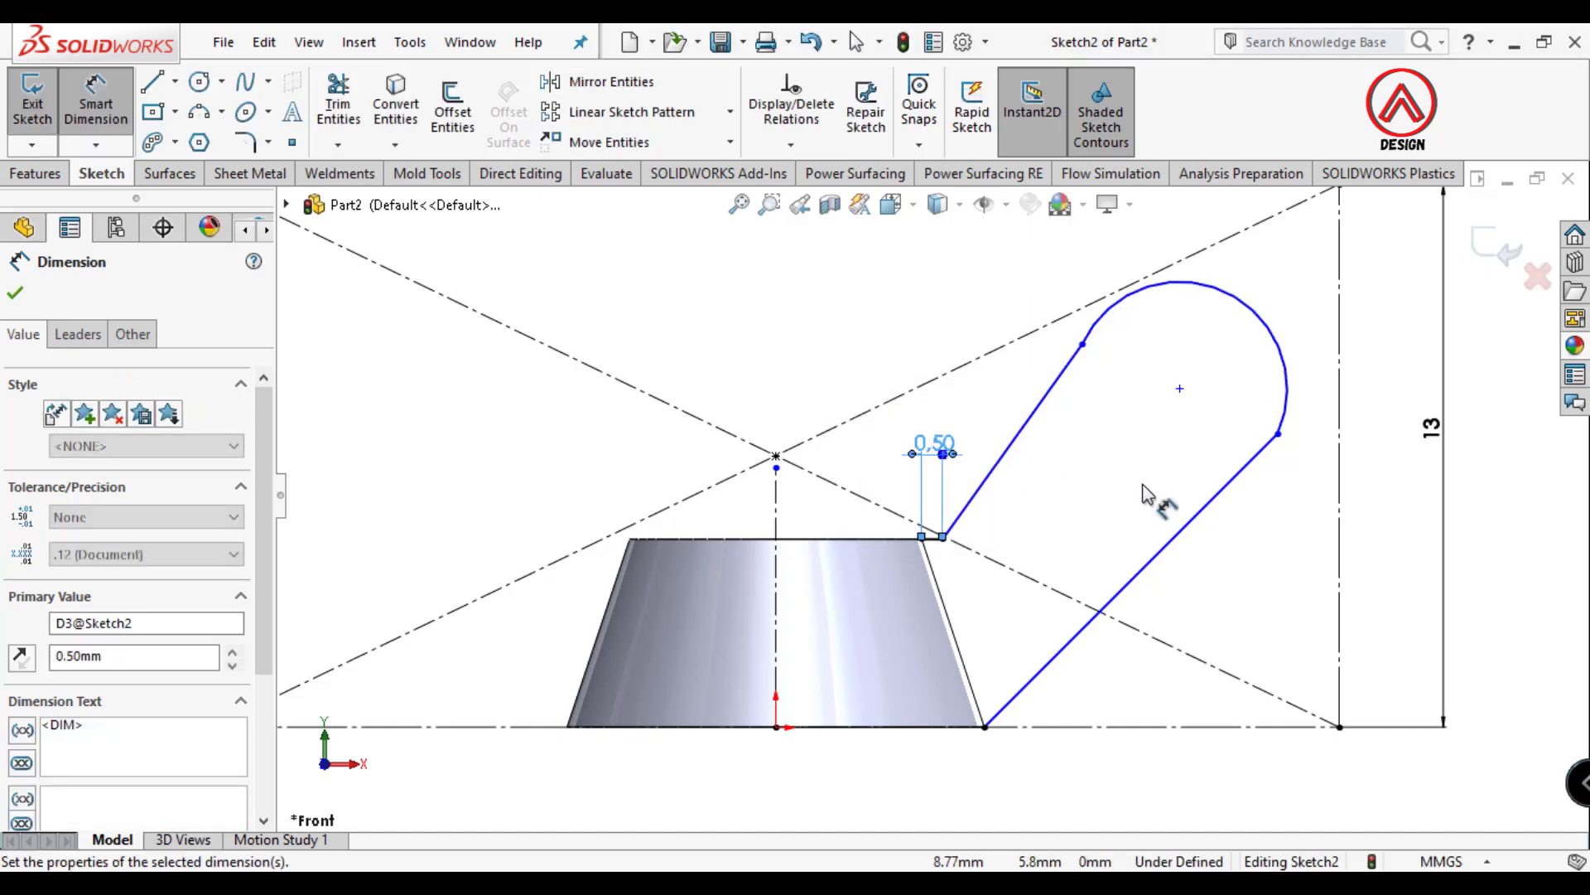
{"action": "left_click", "coordinate": [1128, 448]}
{"action": "key", "text": "f"}
{"action": "key", "text": "Escape"}
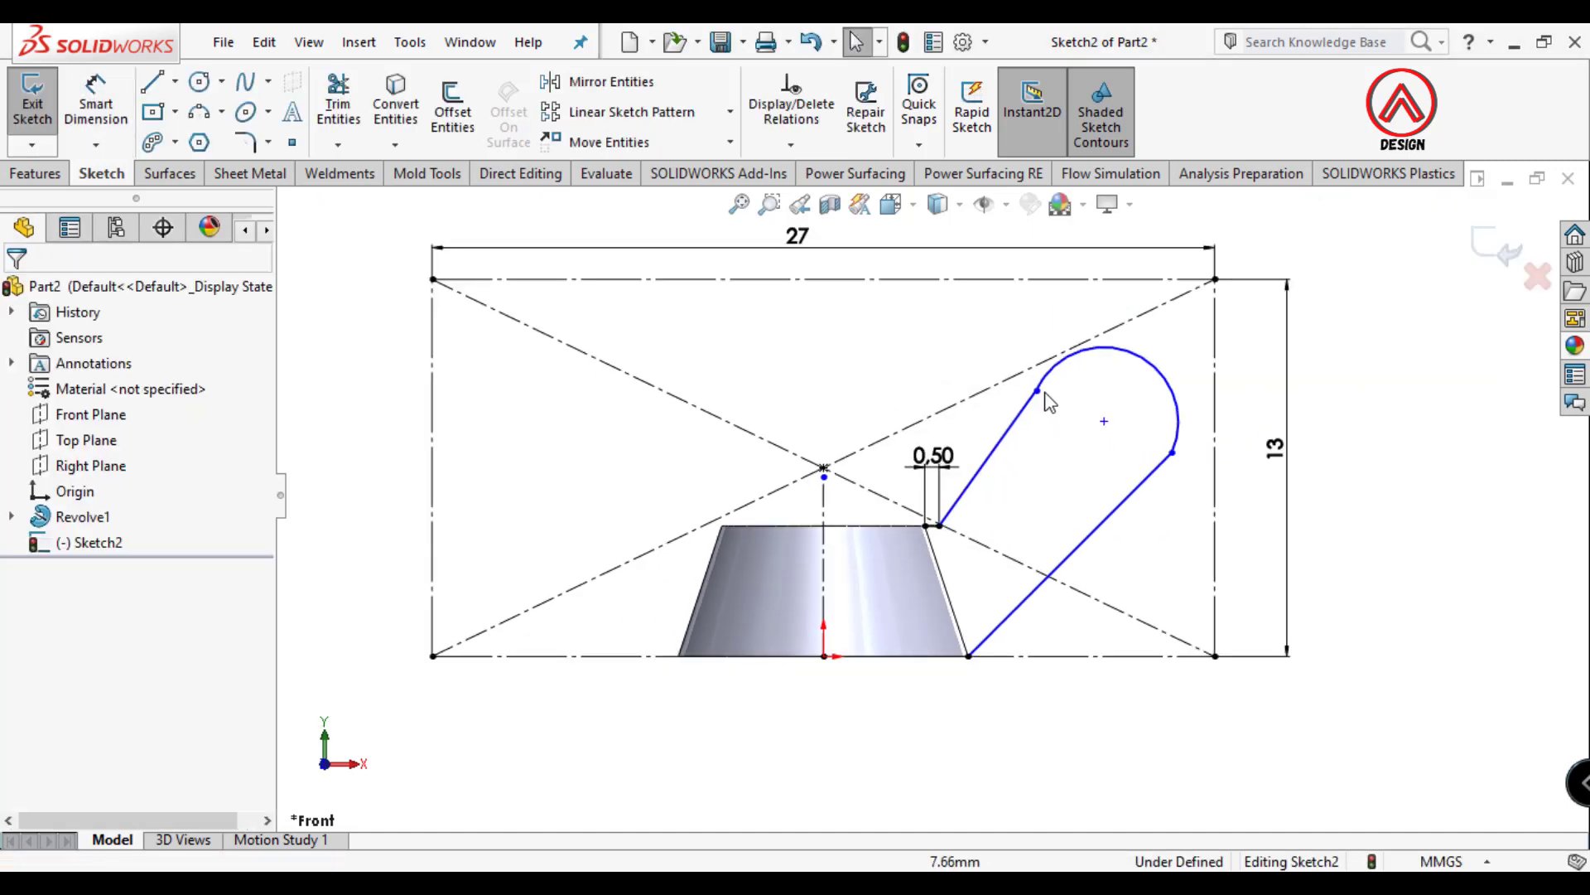
- Make the wing's arc tangent to both slanted lines at its endpoints
{"action": "left_click", "coordinate": [1036, 390]}
{"action": "left_click", "coordinate": [1107, 292]}
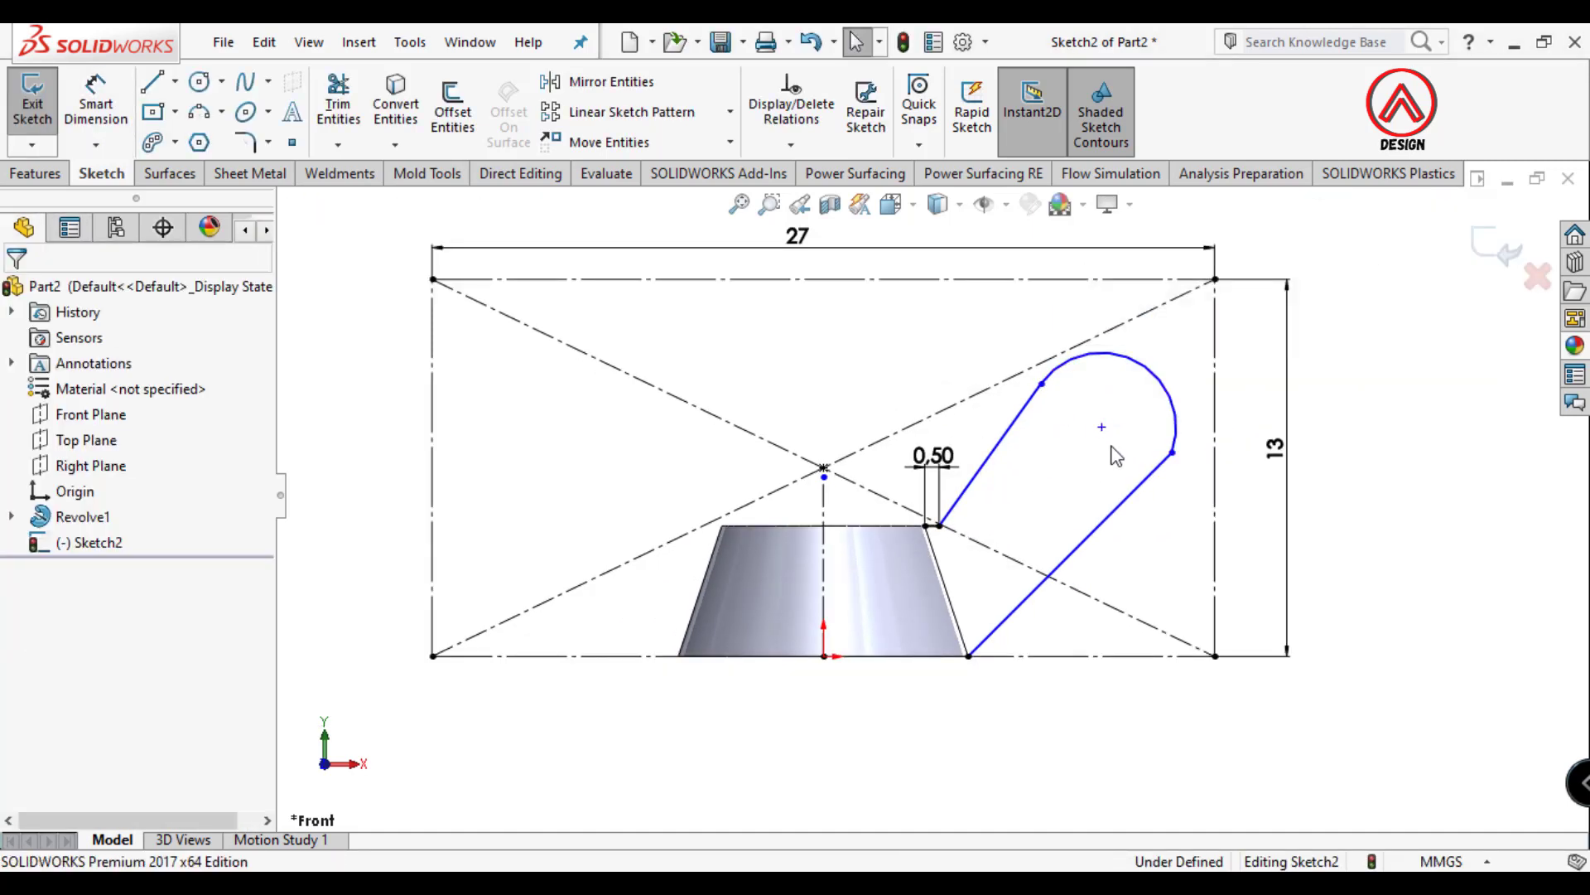
{"action": "left_click", "coordinate": [1172, 453]}
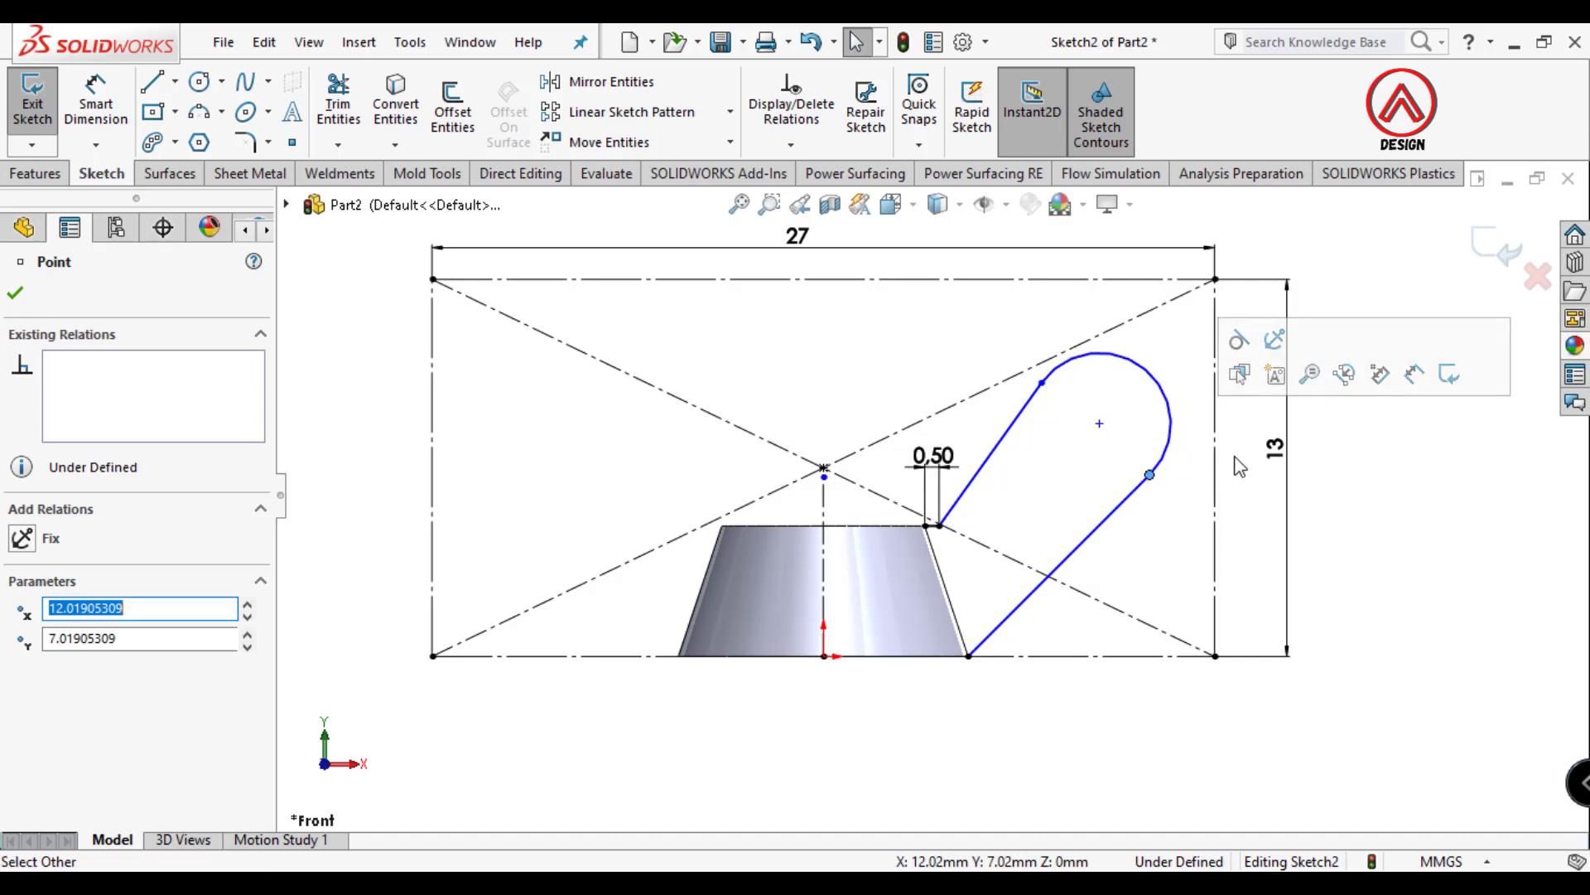
{"action": "key", "text": "Escape"}
- Make the wing's arc tangent to the right and top edges of the construction rectangle
{"action": "left_click", "coordinate": [1166, 426]}
{"action": "left_click", "coordinate": [1210, 425], "text": "ctrl"}
{"action": "left_click", "coordinate": [1310, 355]}
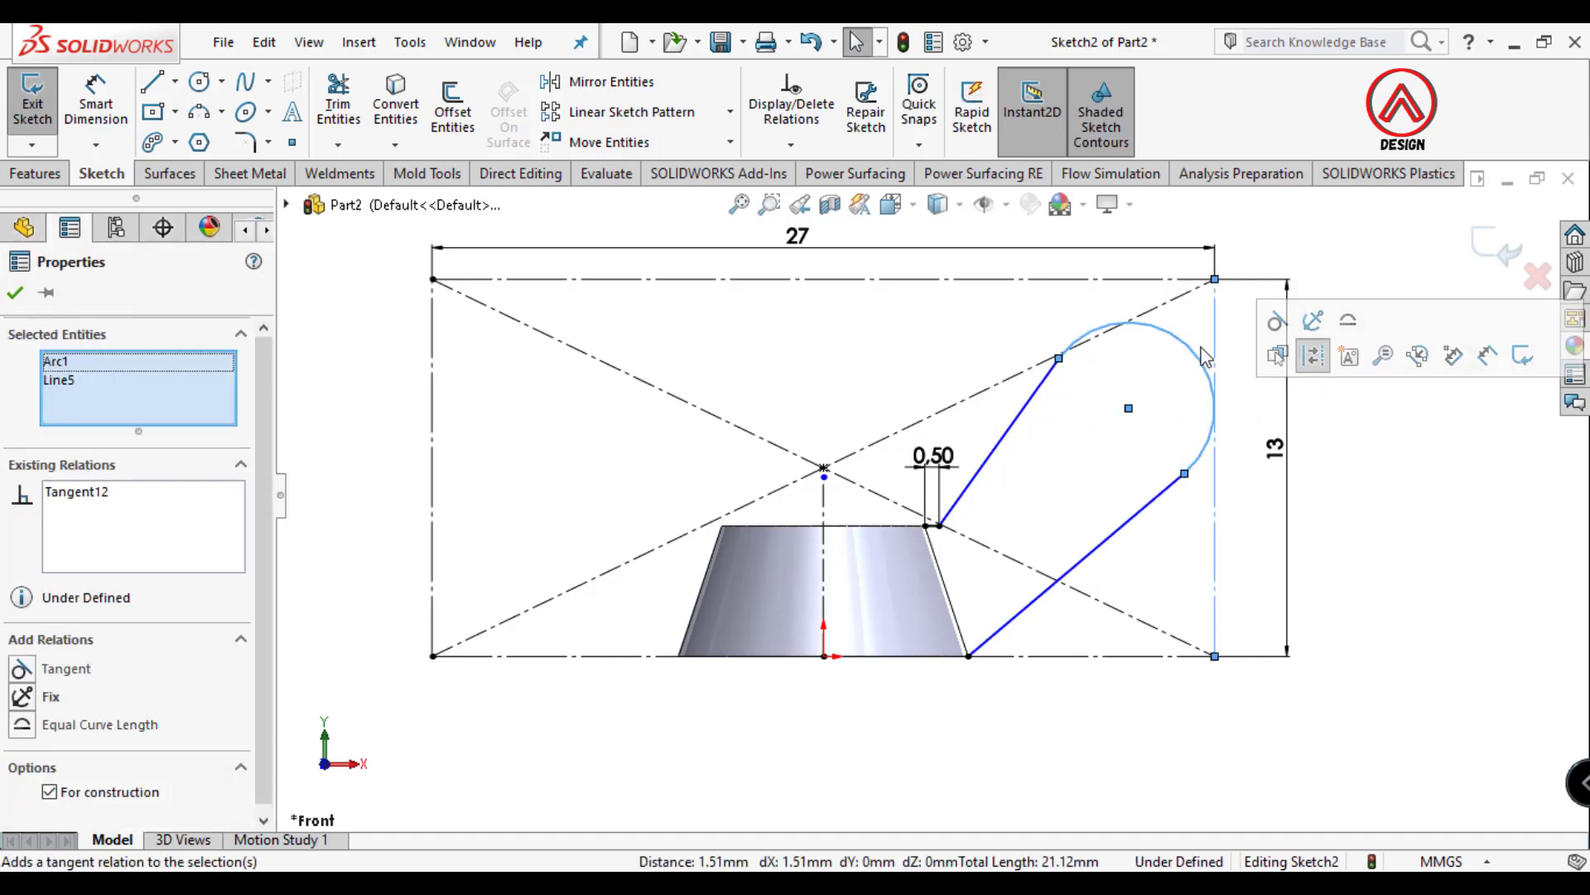
{"action": "key", "text": "Escape"}
{"action": "left_click", "coordinate": [1163, 334]}
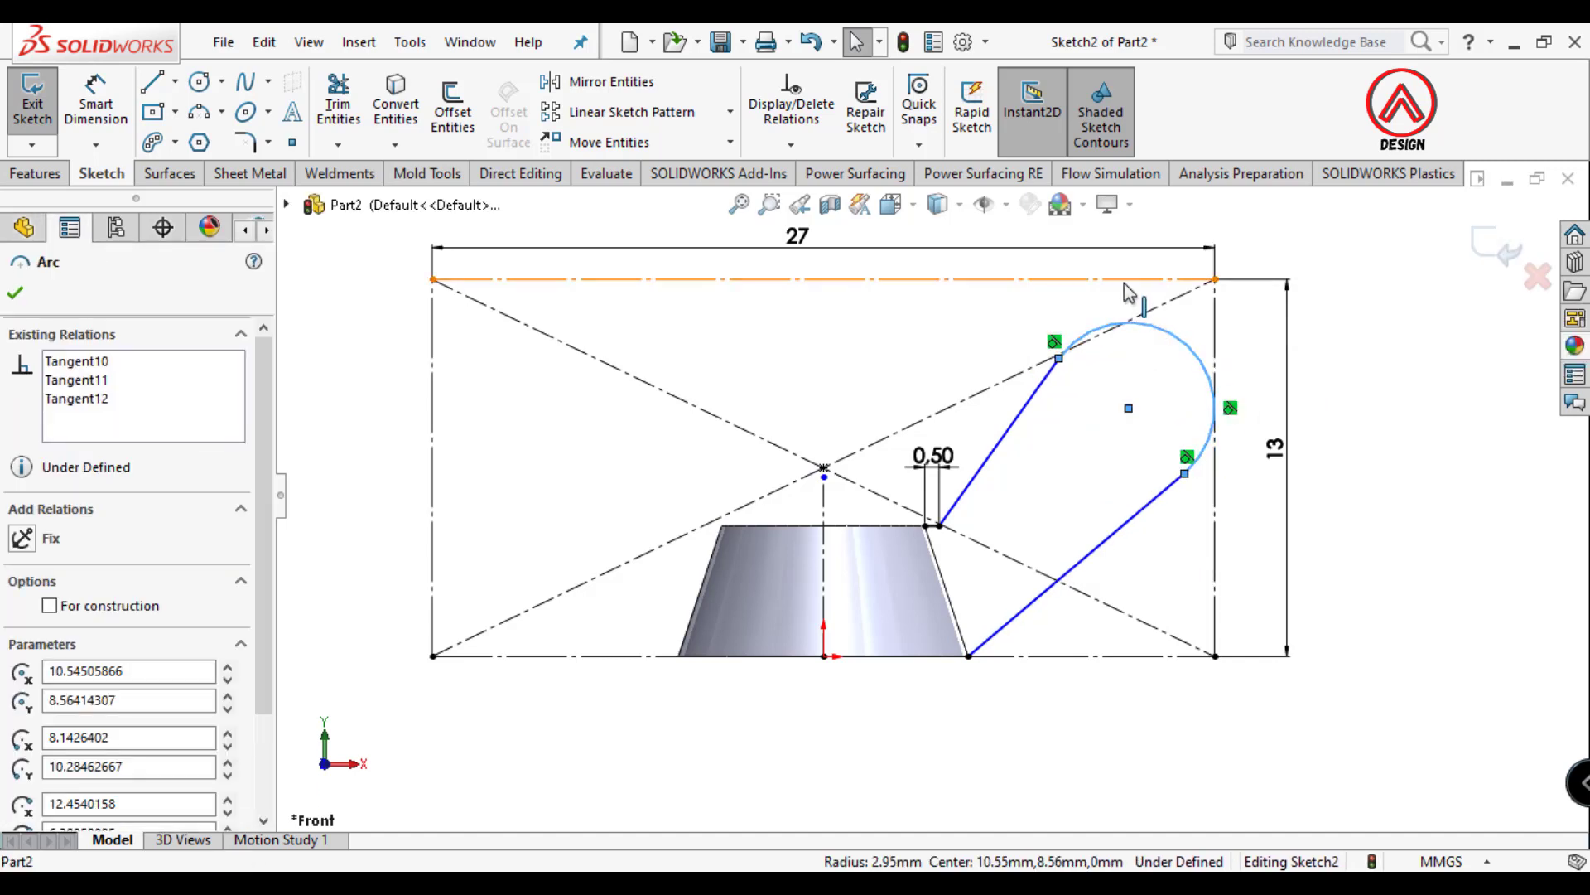
{"action": "left_click", "coordinate": [1130, 280], "text": "ctrl"}
{"action": "left_click", "coordinate": [1191, 178]}
{"action": "key", "text": "Escape"}
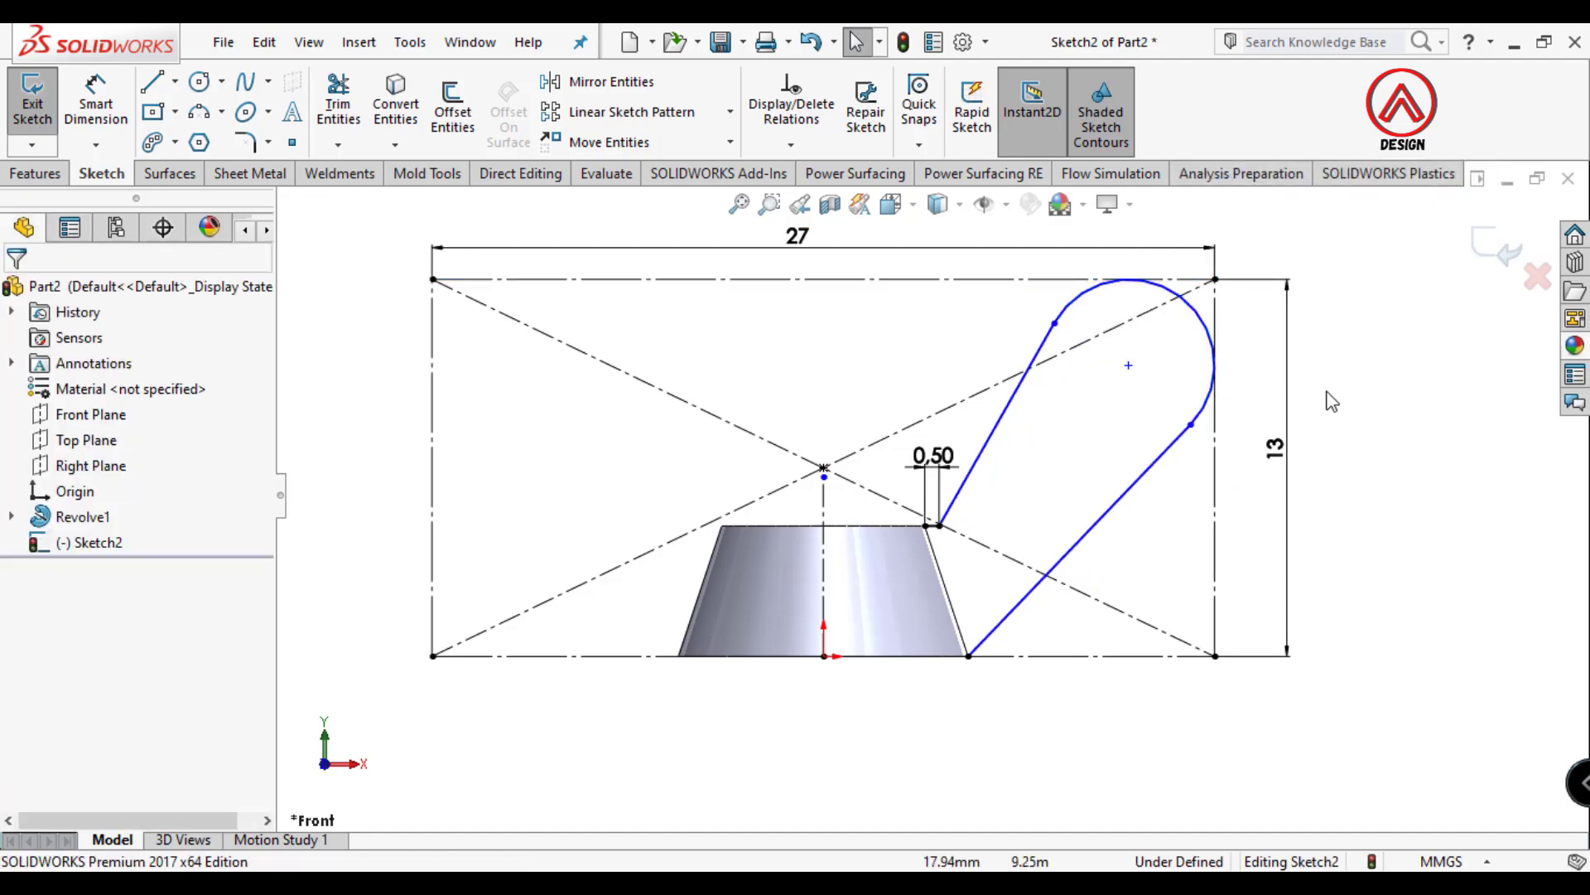
- Dimension the wing arc's radius as 3 mm
{"action": "key", "text": "f"}
{"action": "left_click", "coordinate": [96, 104]}
{"action": "left_click", "coordinate": [1129, 391]}
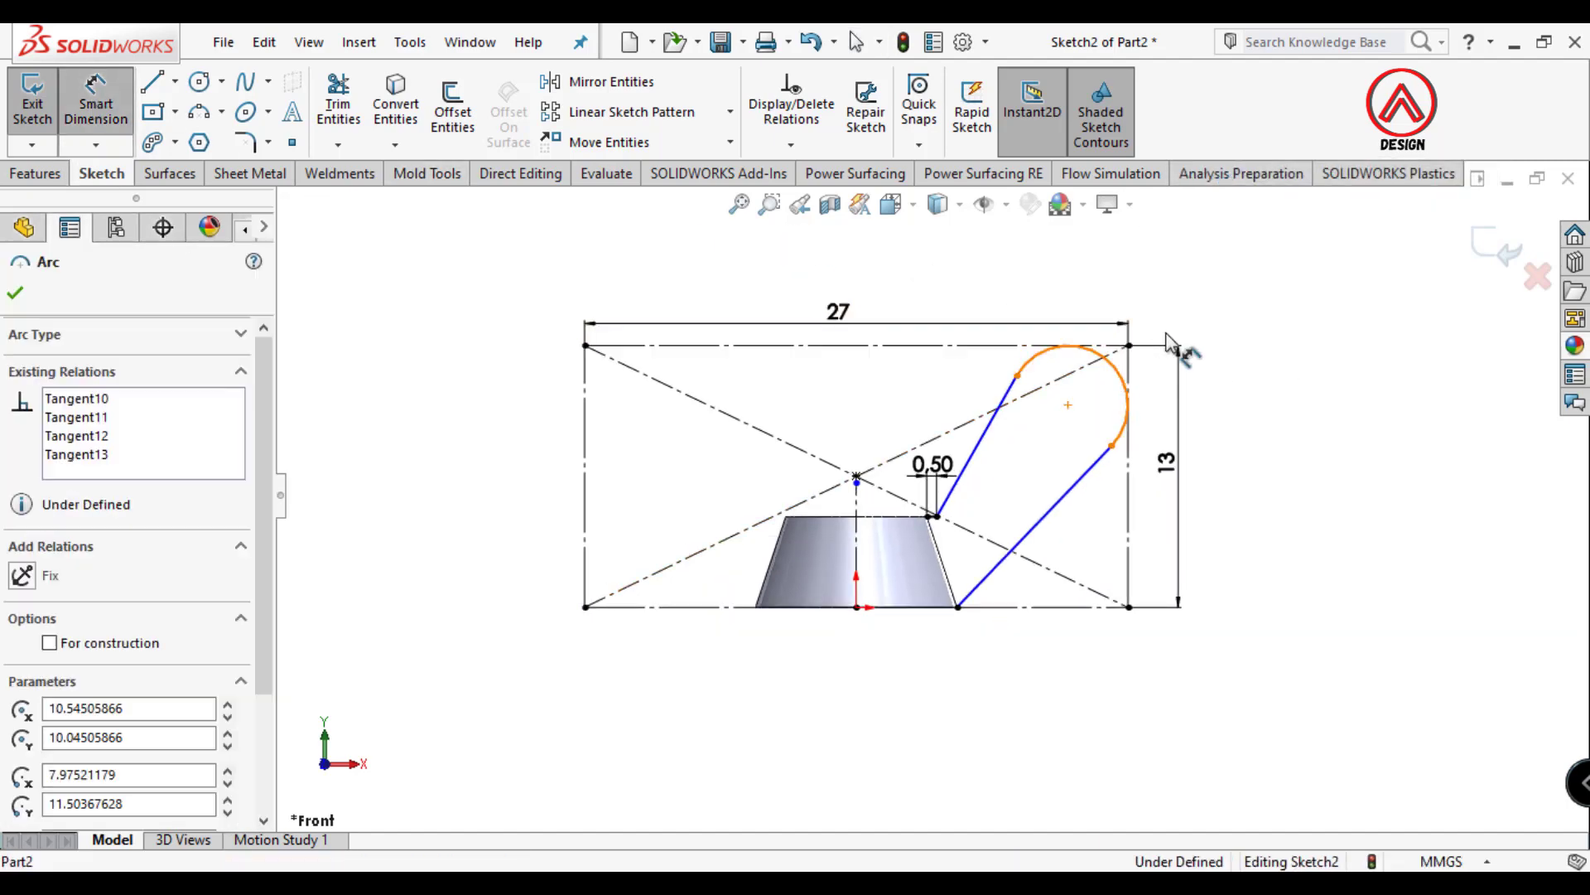
{"action": "left_click", "coordinate": [1193, 325]}
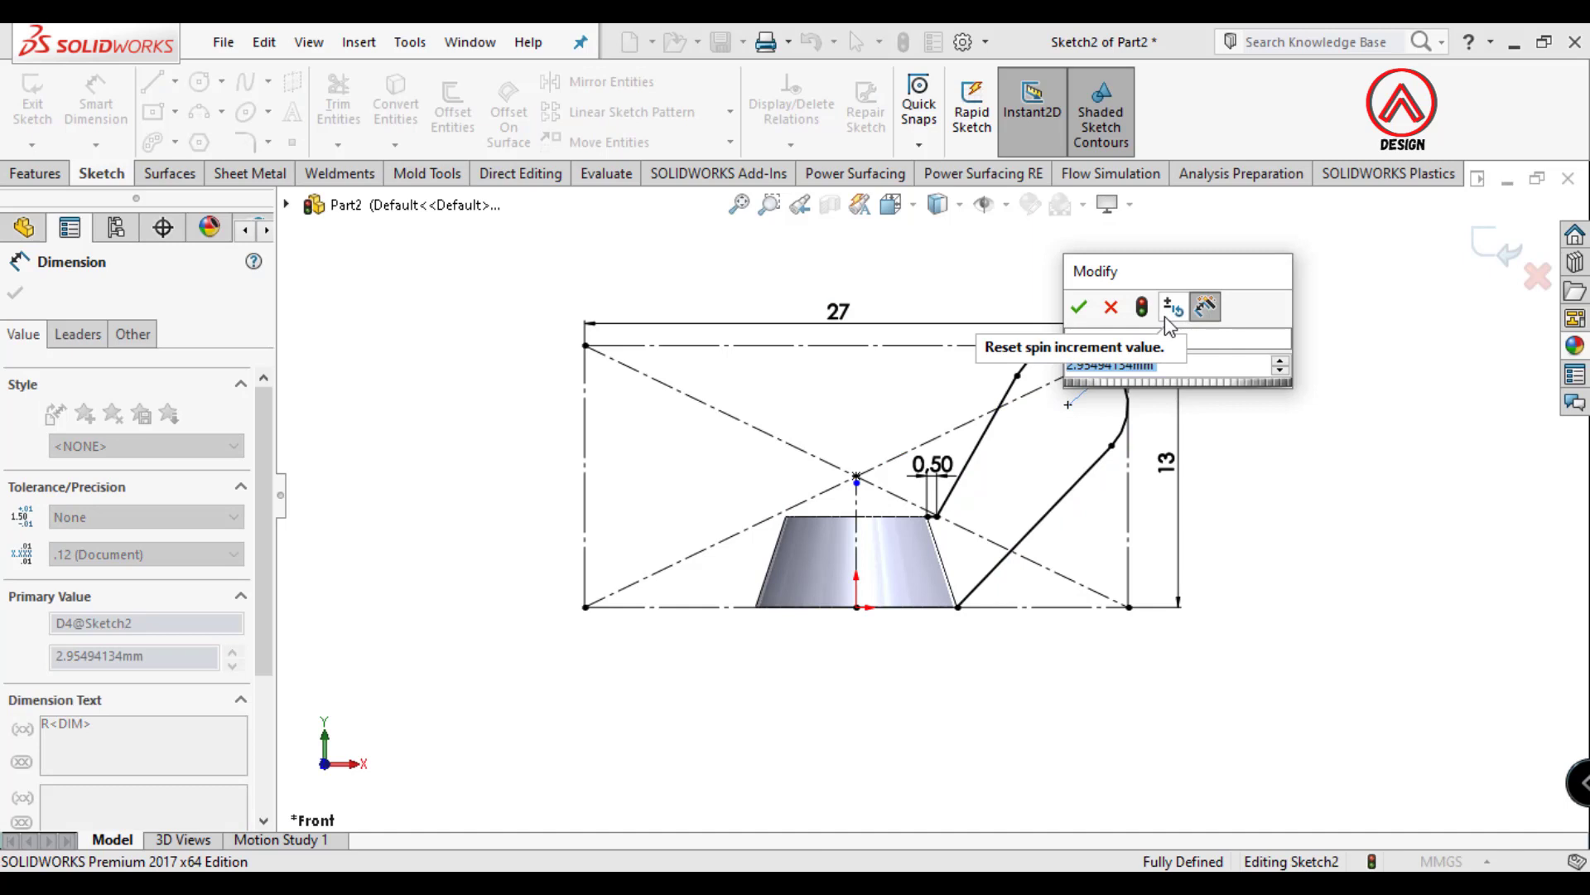
{"action": "type", "text": "3"}
{"action": "key", "text": "Return"}
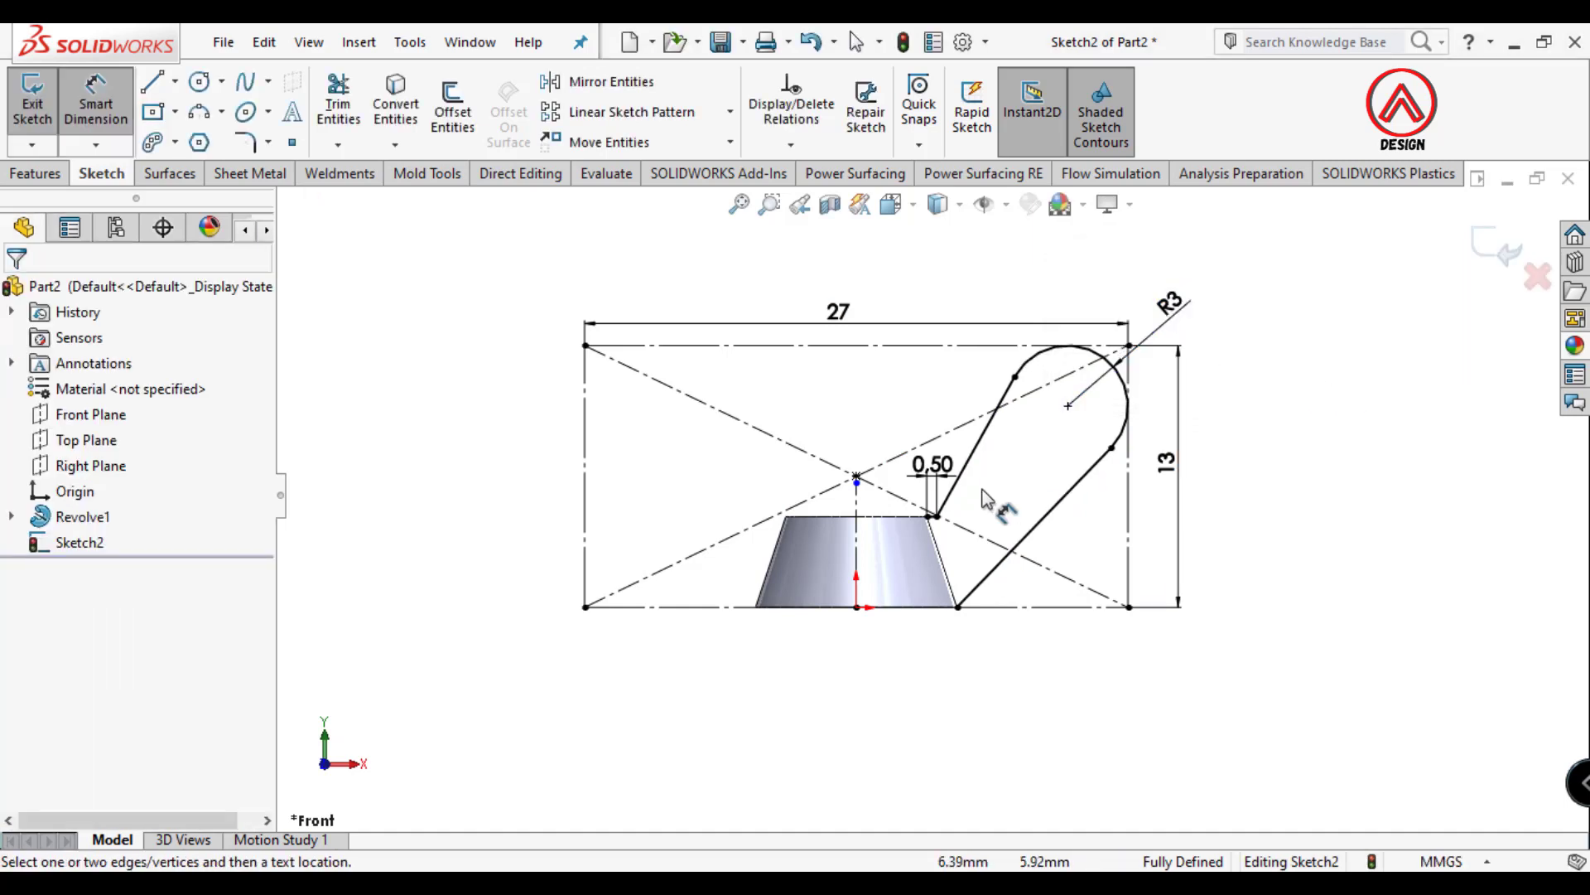
- Mirror the wing's two slanted lines, arc and short horizontal line about the vertical centerline
{"action": "scroll", "coordinate": [1006, 490], "scroll_direction": "up", "scroll_amount": 2}
{"action": "scroll", "coordinate": [981, 507], "scroll_direction": "down", "scroll_amount": 2}
{"action": "scroll", "coordinate": [980, 507], "scroll_direction": "down", "scroll_amount": 2}
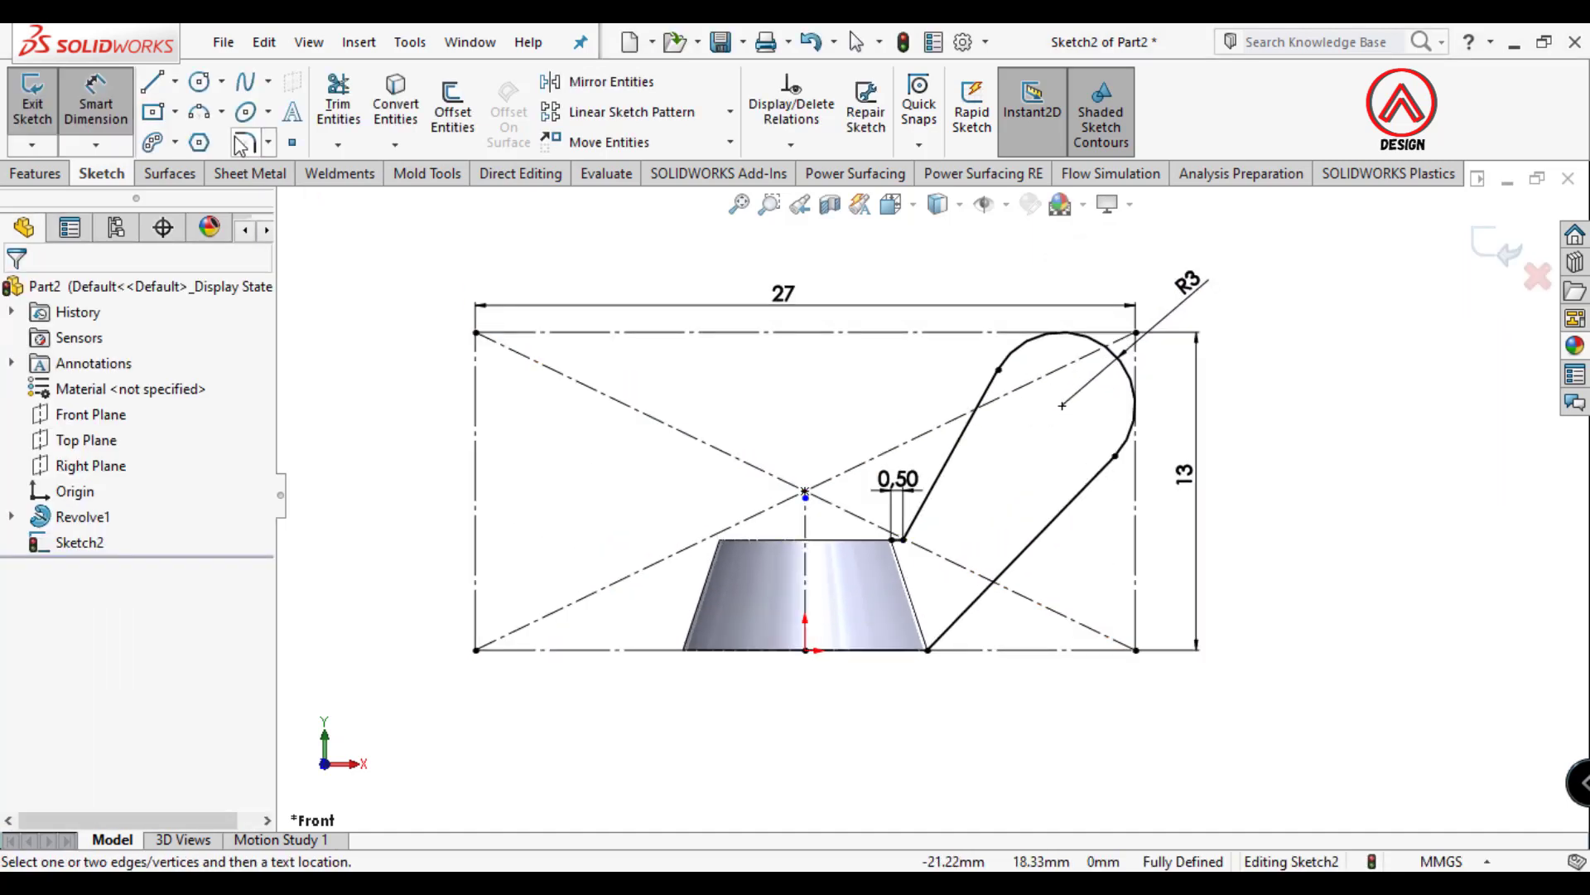
{"action": "left_click", "coordinate": [611, 81]}
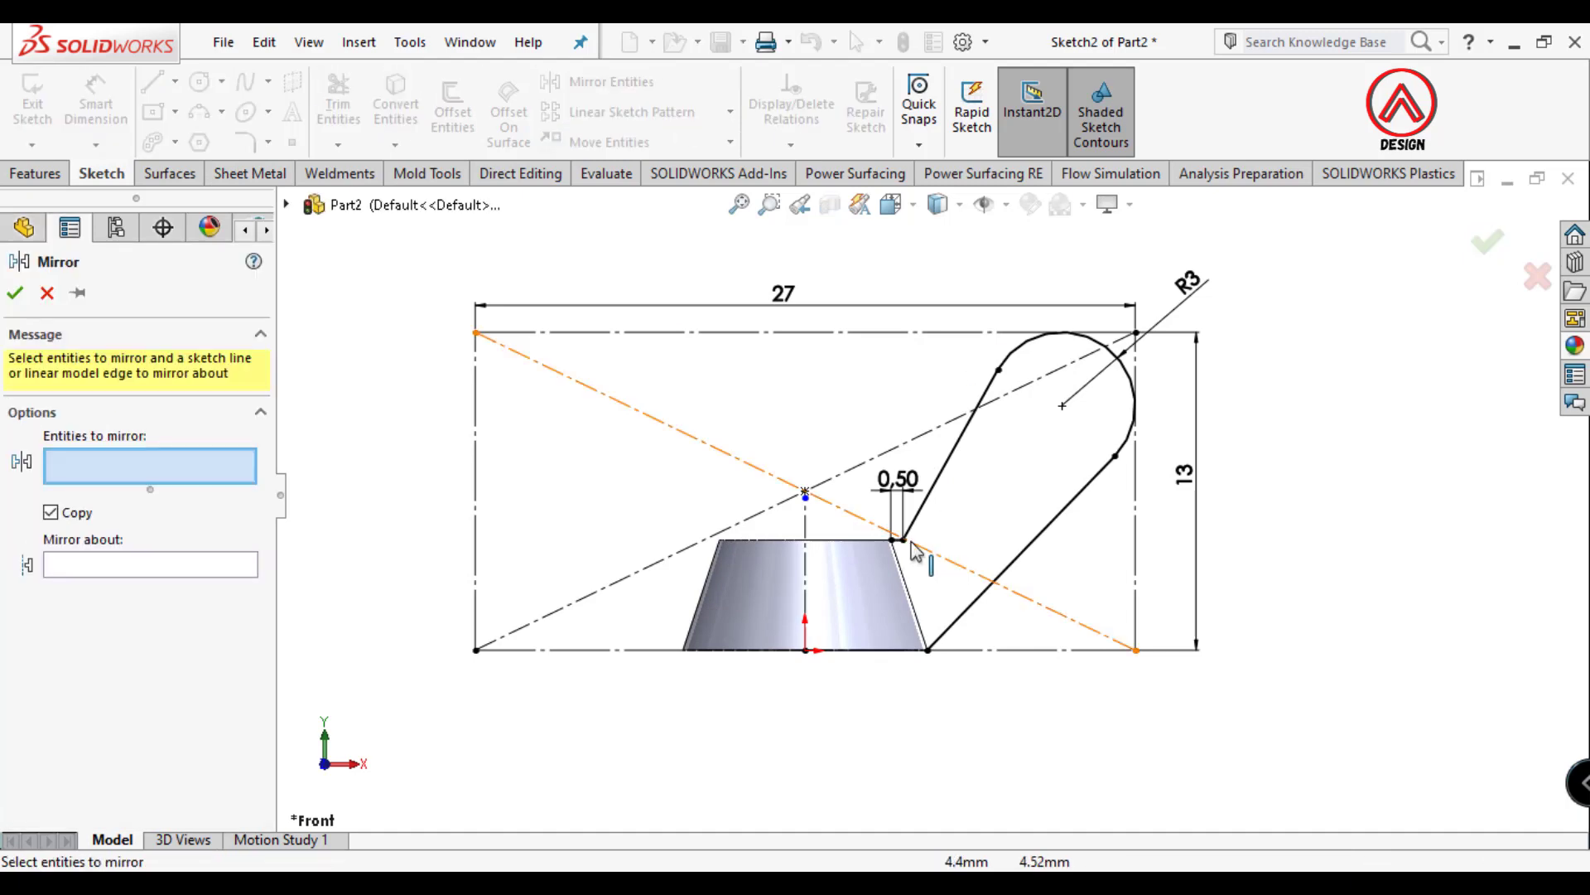
{"action": "scroll", "coordinate": [905, 540], "scroll_direction": "down", "scroll_amount": 3}
{"action": "left_click", "coordinate": [933, 491]}
{"action": "scroll", "coordinate": [934, 491], "scroll_direction": "up", "scroll_amount": 2}
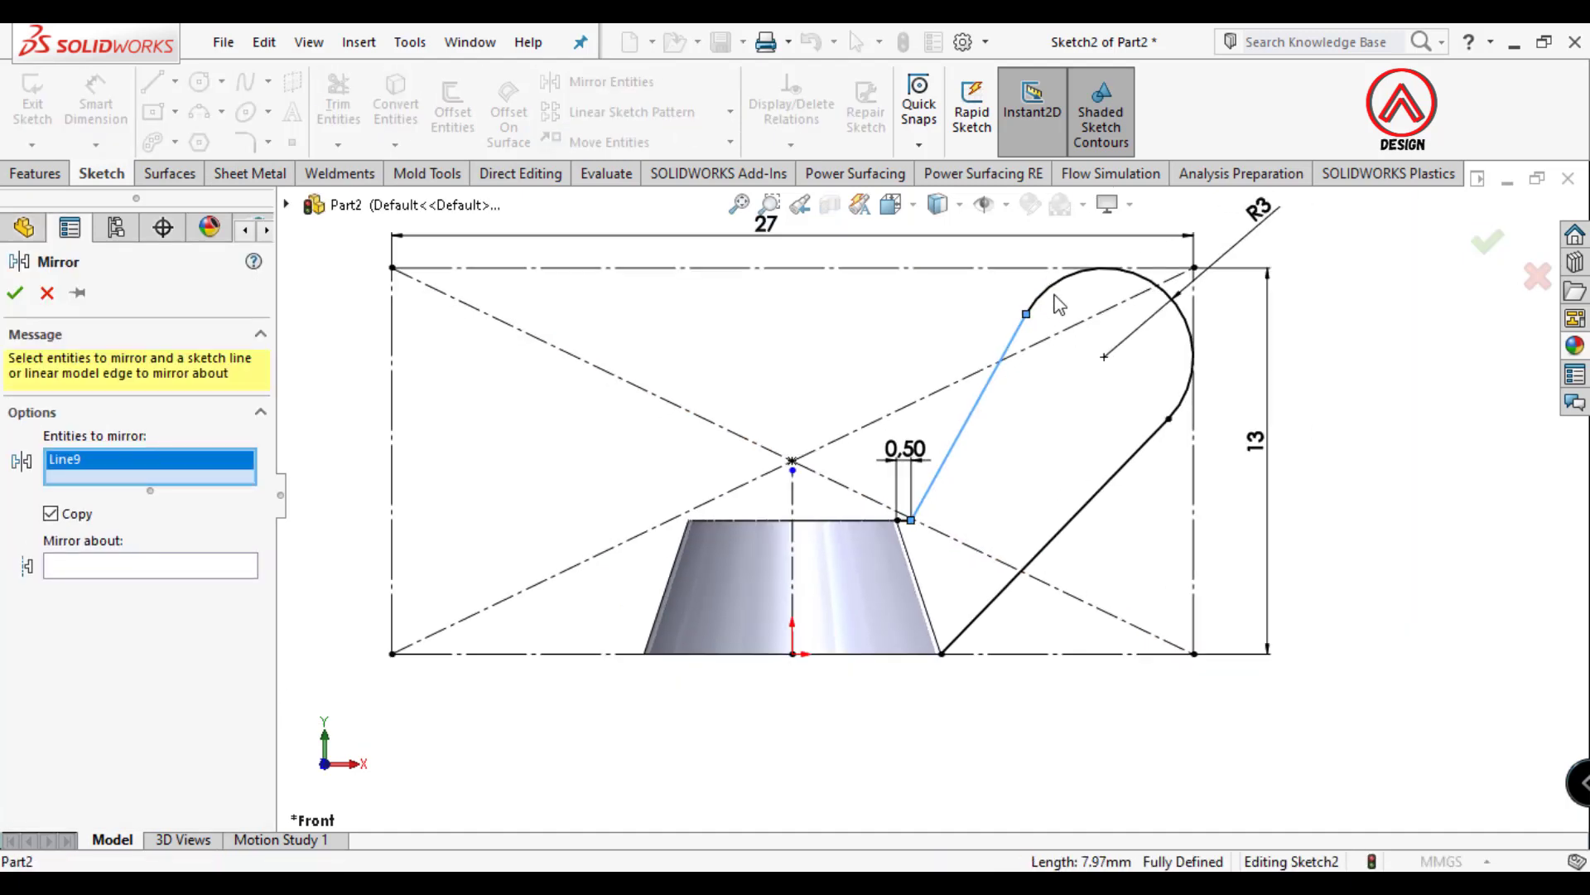
{"action": "left_click", "coordinate": [1058, 303]}
{"action": "left_click", "coordinate": [1147, 440]}
{"action": "scroll", "coordinate": [899, 530], "scroll_direction": "down", "scroll_amount": 5}
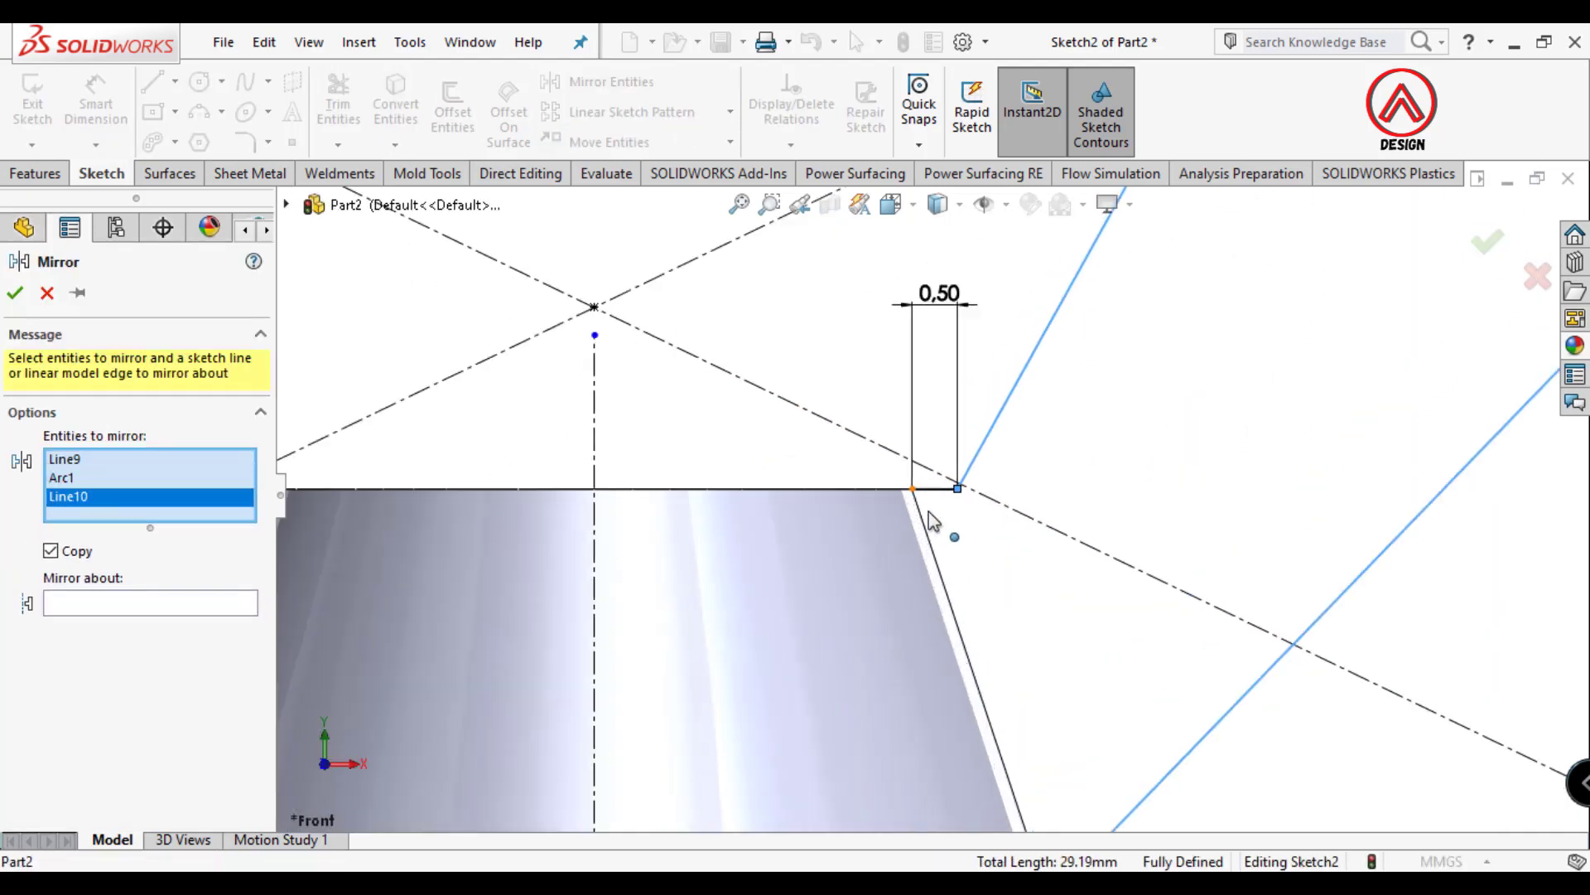
{"action": "left_click", "coordinate": [933, 491]}
{"action": "left_click", "coordinate": [154, 621]}
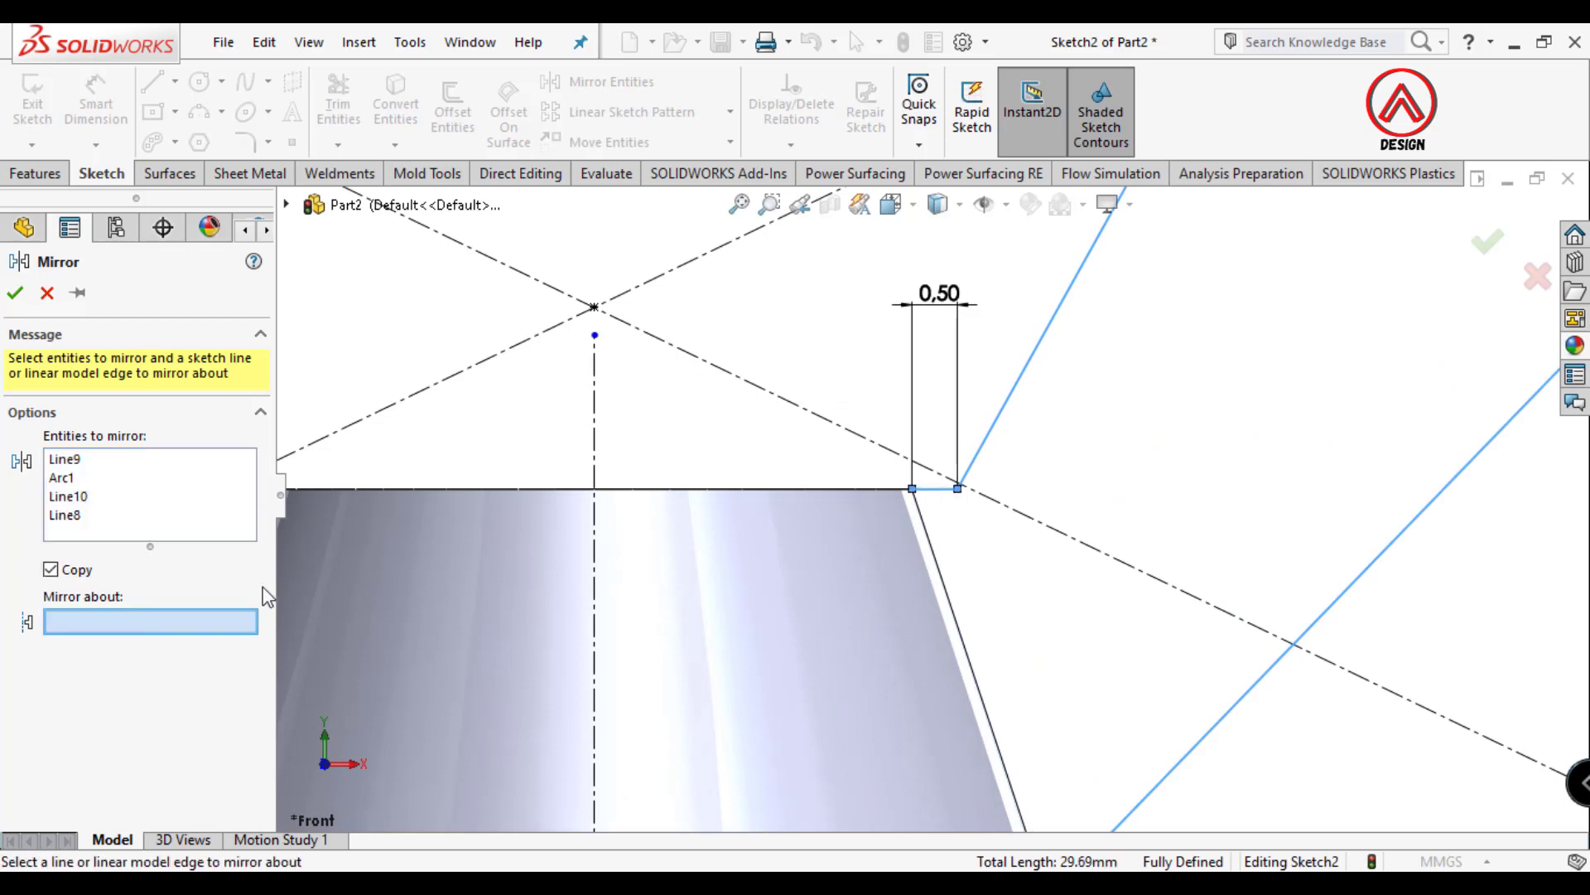
{"action": "left_click", "coordinate": [594, 475]}
{"action": "scroll", "coordinate": [767, 480], "scroll_direction": "up", "scroll_amount": 3}
{"action": "left_click", "coordinate": [15, 294]}
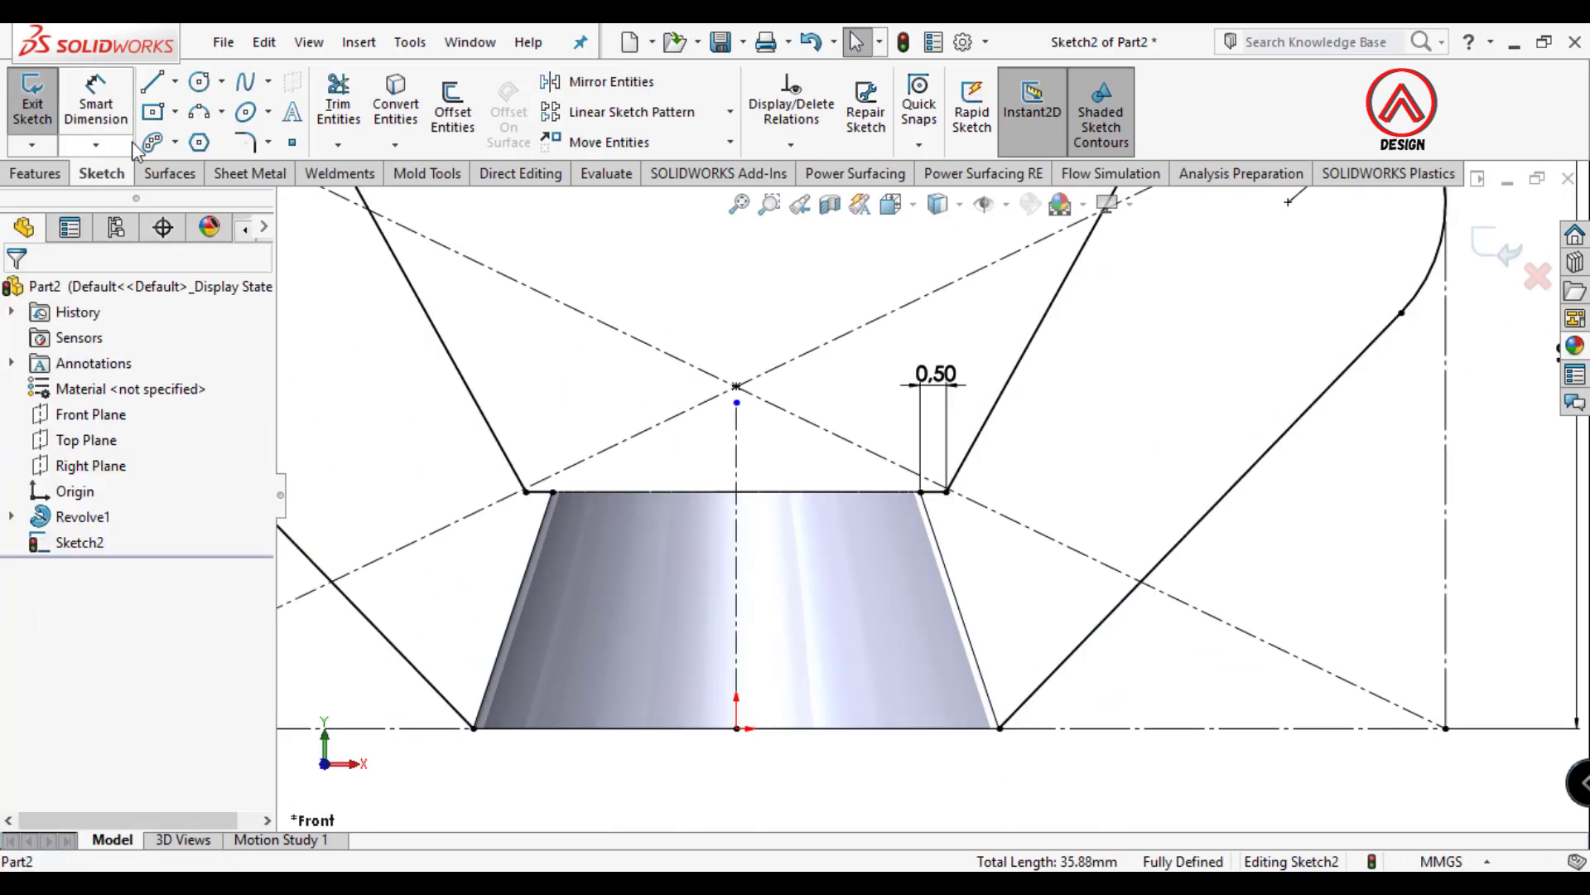
- Close the wing profile with horizontal lines along the body's top edge and base, connecting both wings
{"action": "left_click", "coordinate": [161, 88]}
{"action": "left_click", "coordinate": [552, 491]}
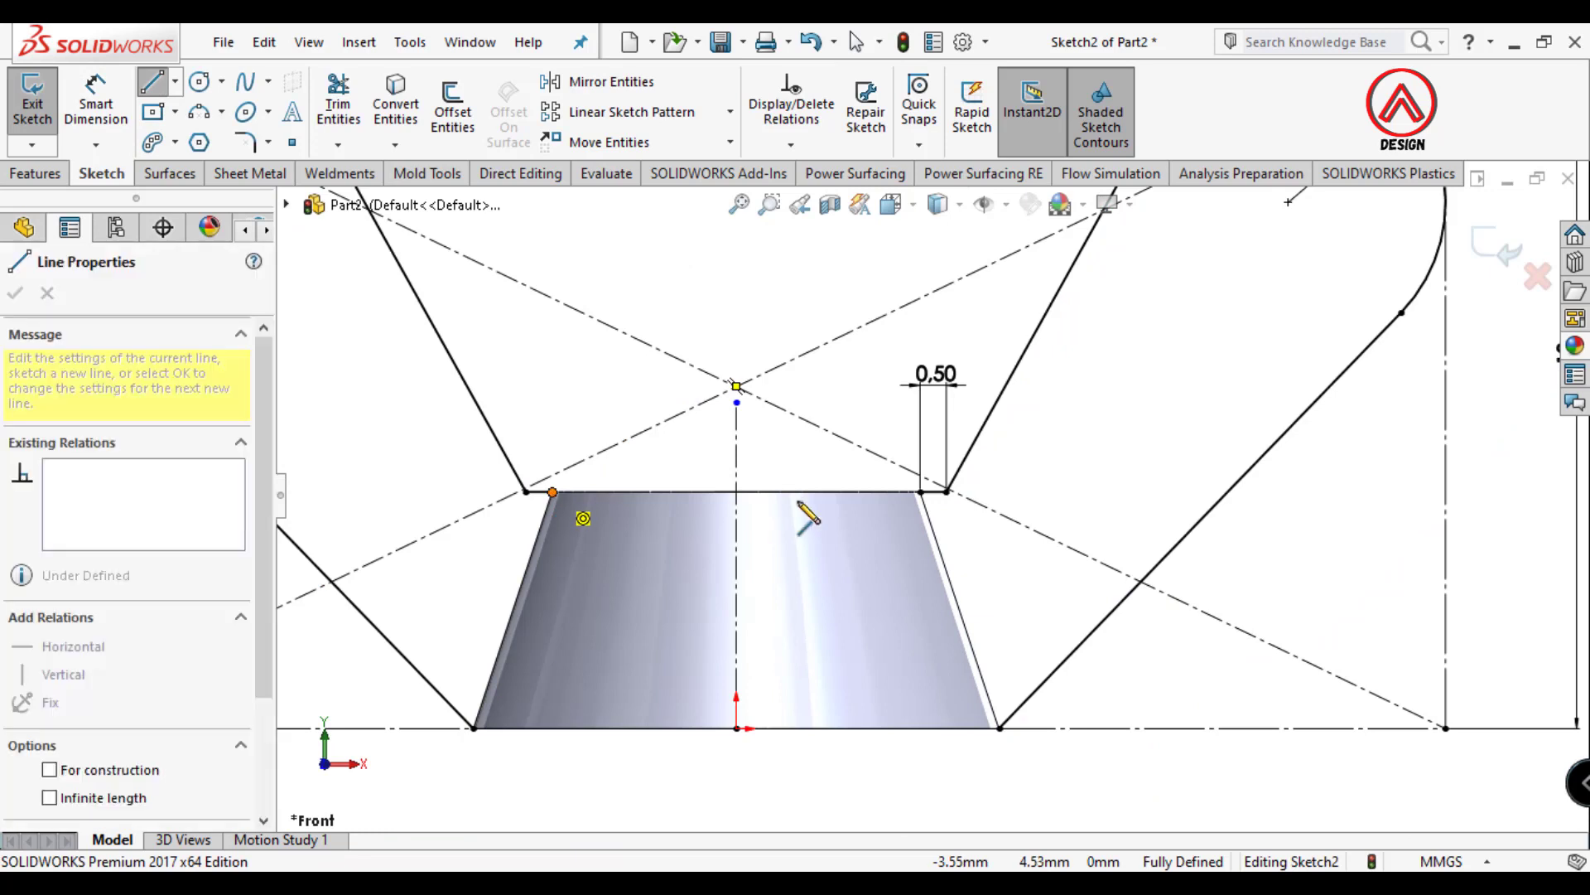
{"action": "double_click", "coordinate": [921, 492]}
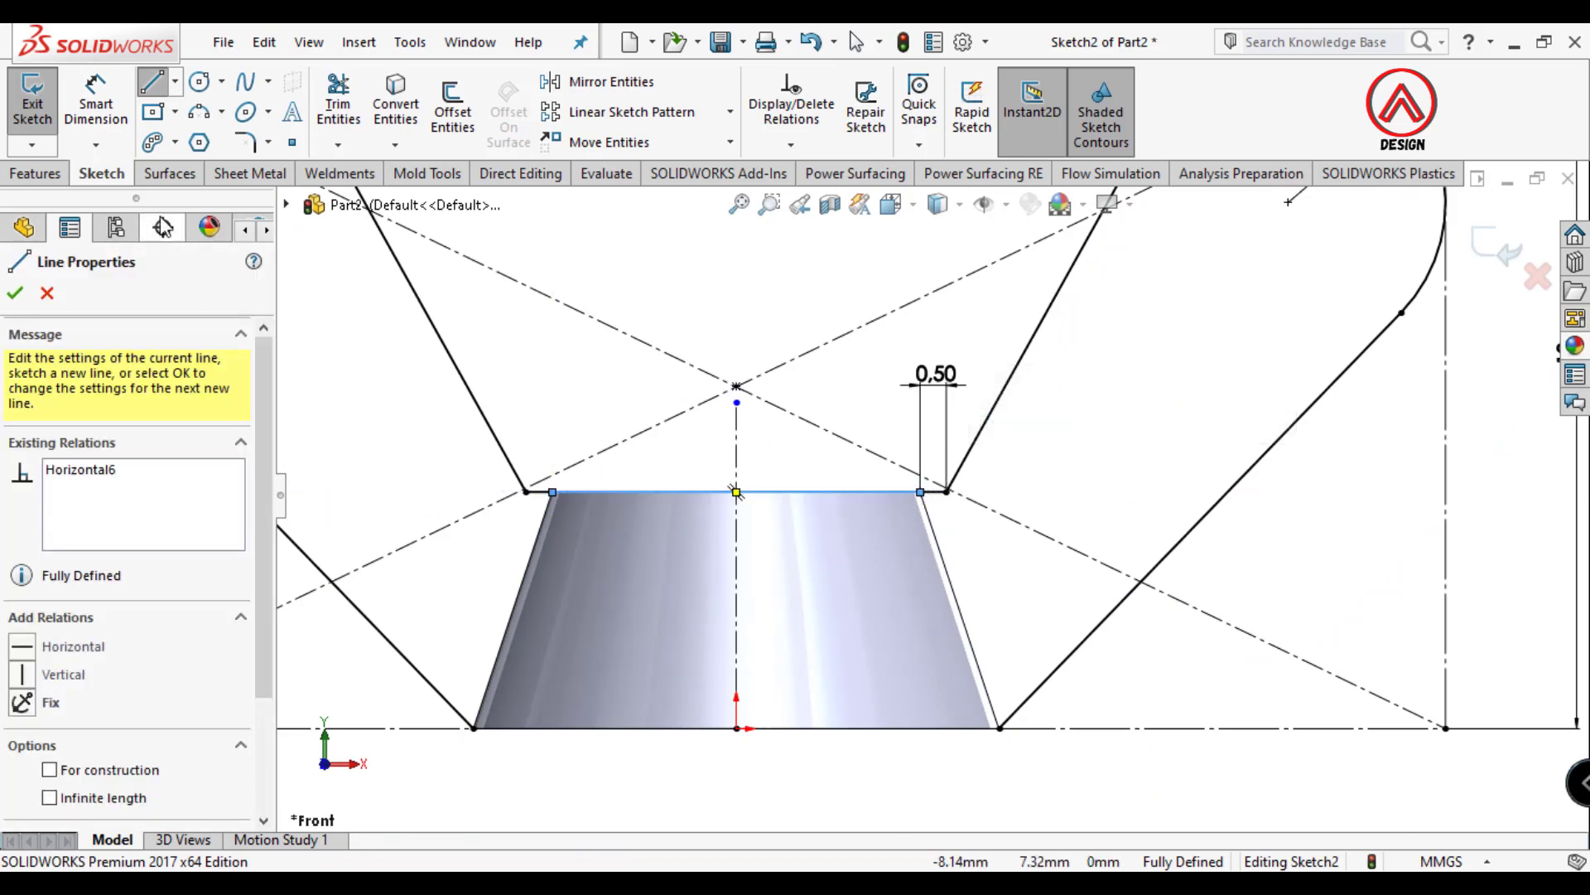
{"action": "key", "text": "Escape"}
{"action": "left_click", "coordinate": [154, 82]}
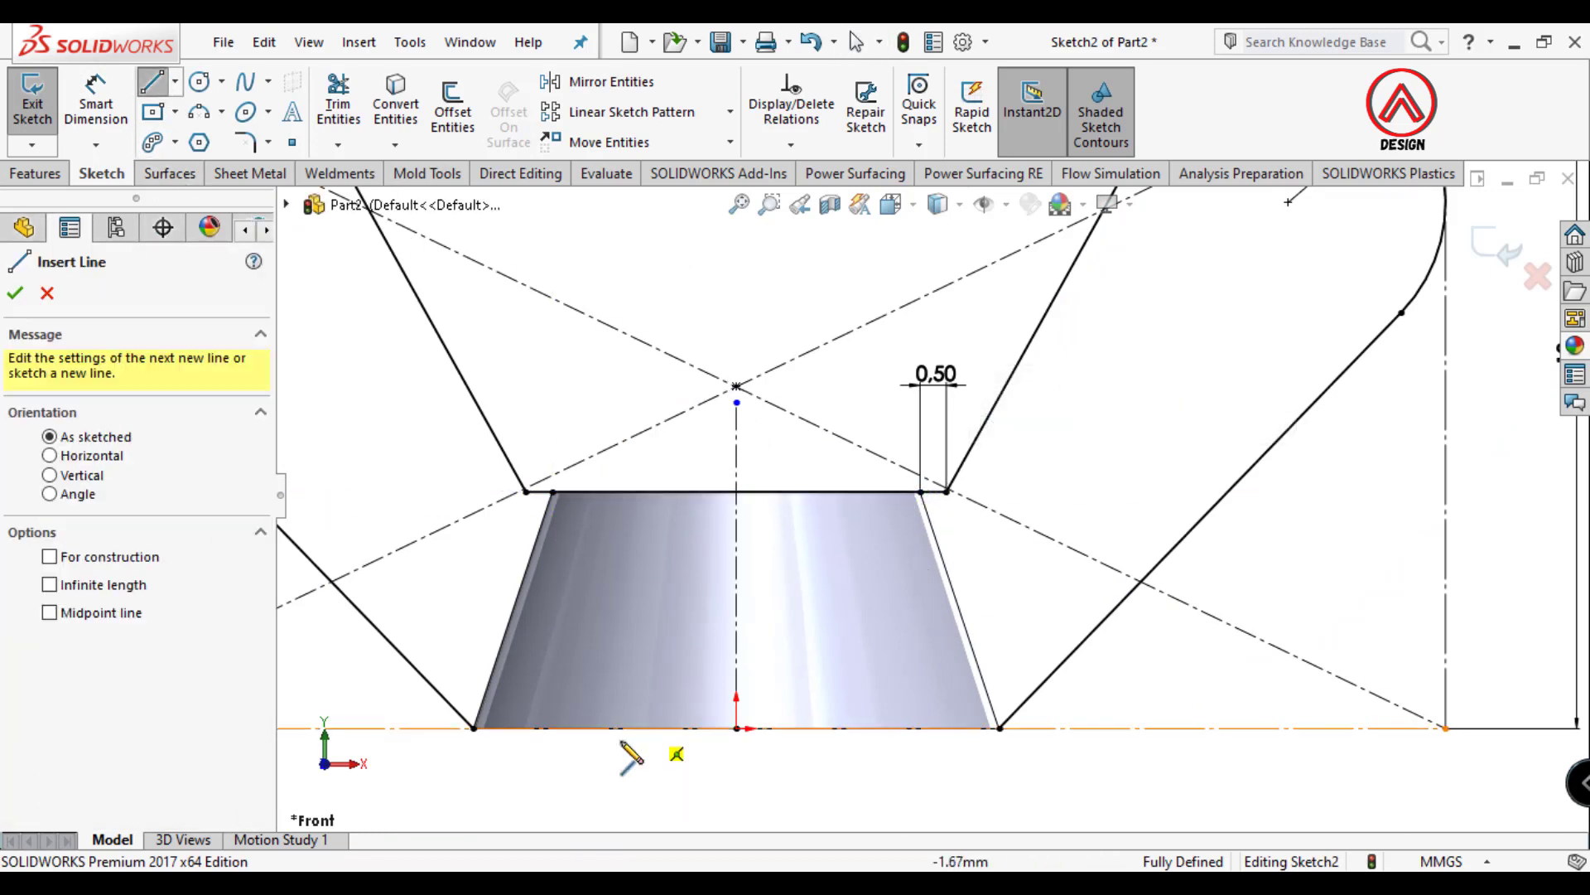
{"action": "left_click", "coordinate": [473, 728]}
{"action": "double_click", "coordinate": [1000, 728]}
{"action": "key", "text": "f"}
{"action": "key", "text": "Escape"}
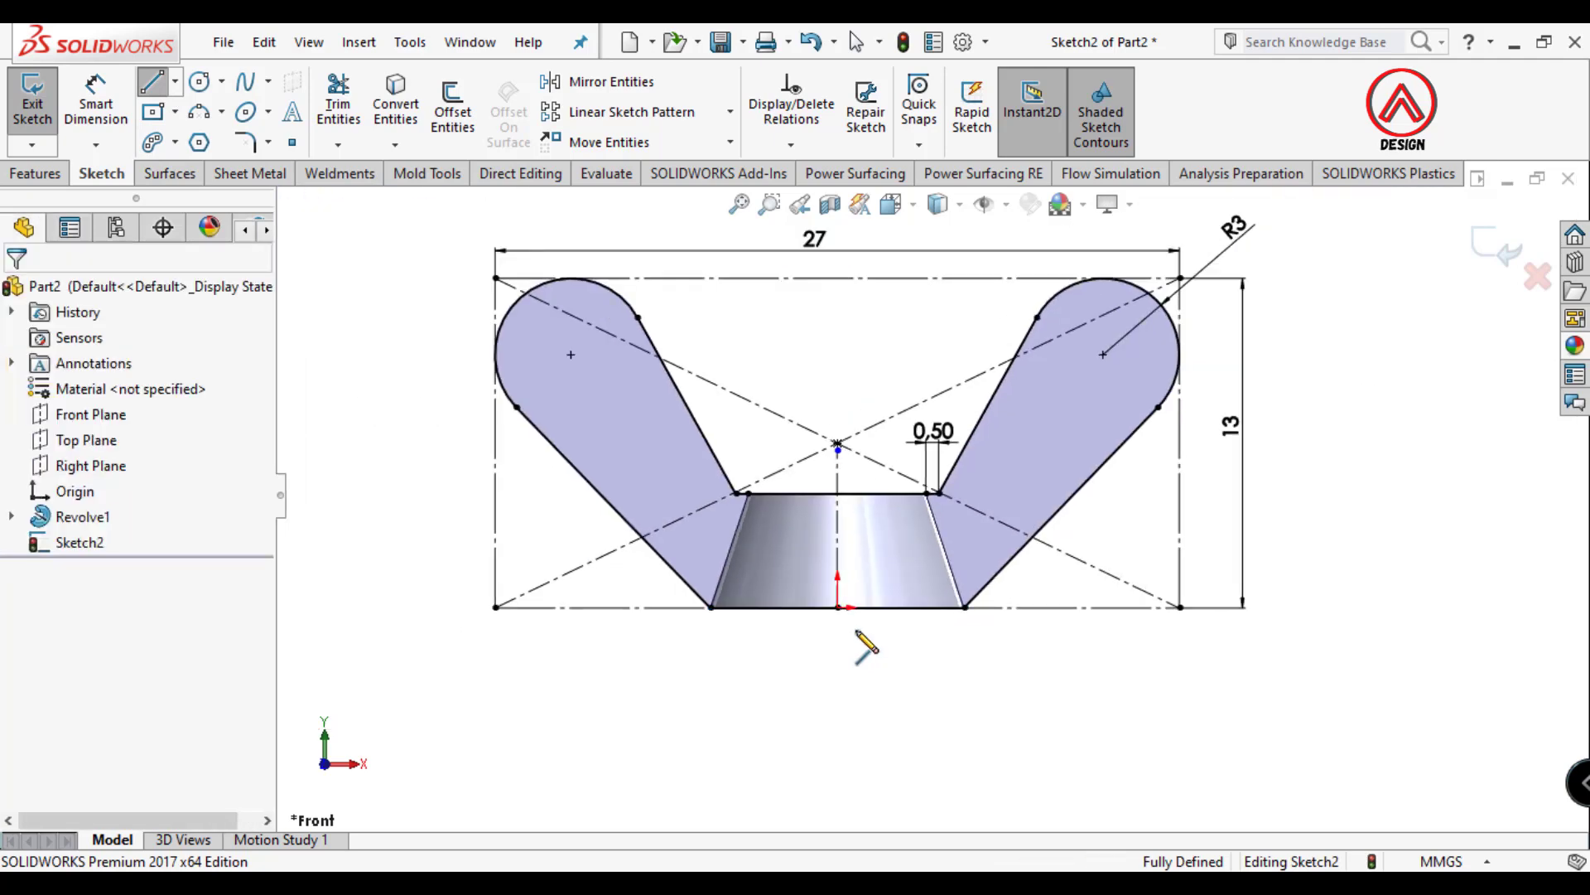
- Extrude the closed wing profile 2 mm from the Mid Plane, merged with the revolved body
{"action": "left_click", "coordinate": [52, 174]}
{"action": "left_click", "coordinate": [41, 103]}
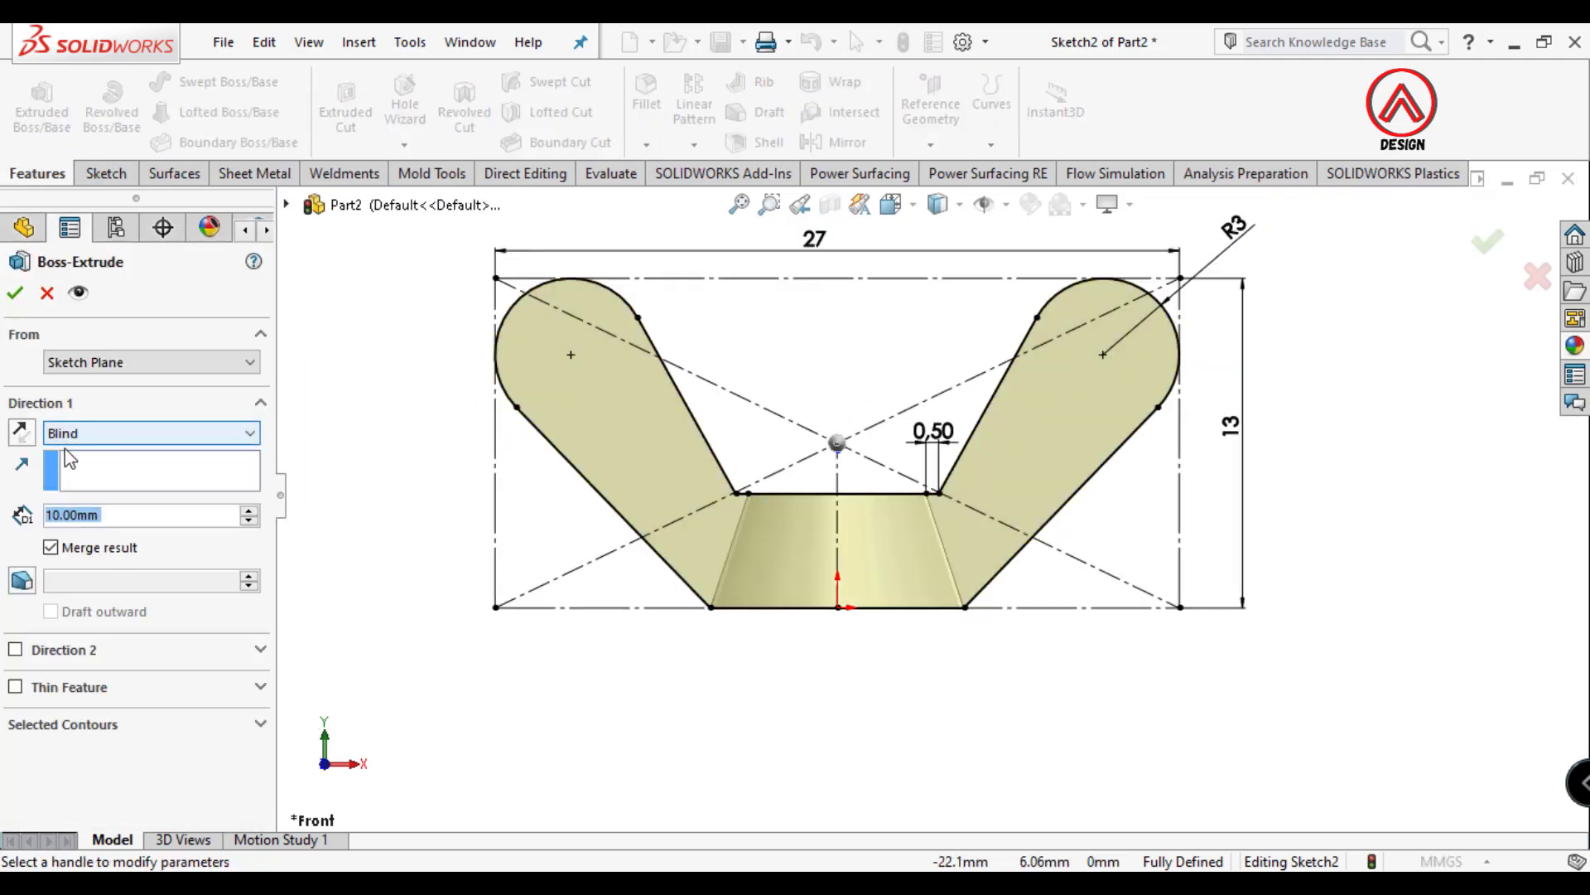
{"action": "left_click", "coordinate": [149, 432]}
{"action": "left_click", "coordinate": [83, 545]}
{"action": "middle_click_drag", "start_coordinate": [966, 508], "coordinate": [893, 614]}
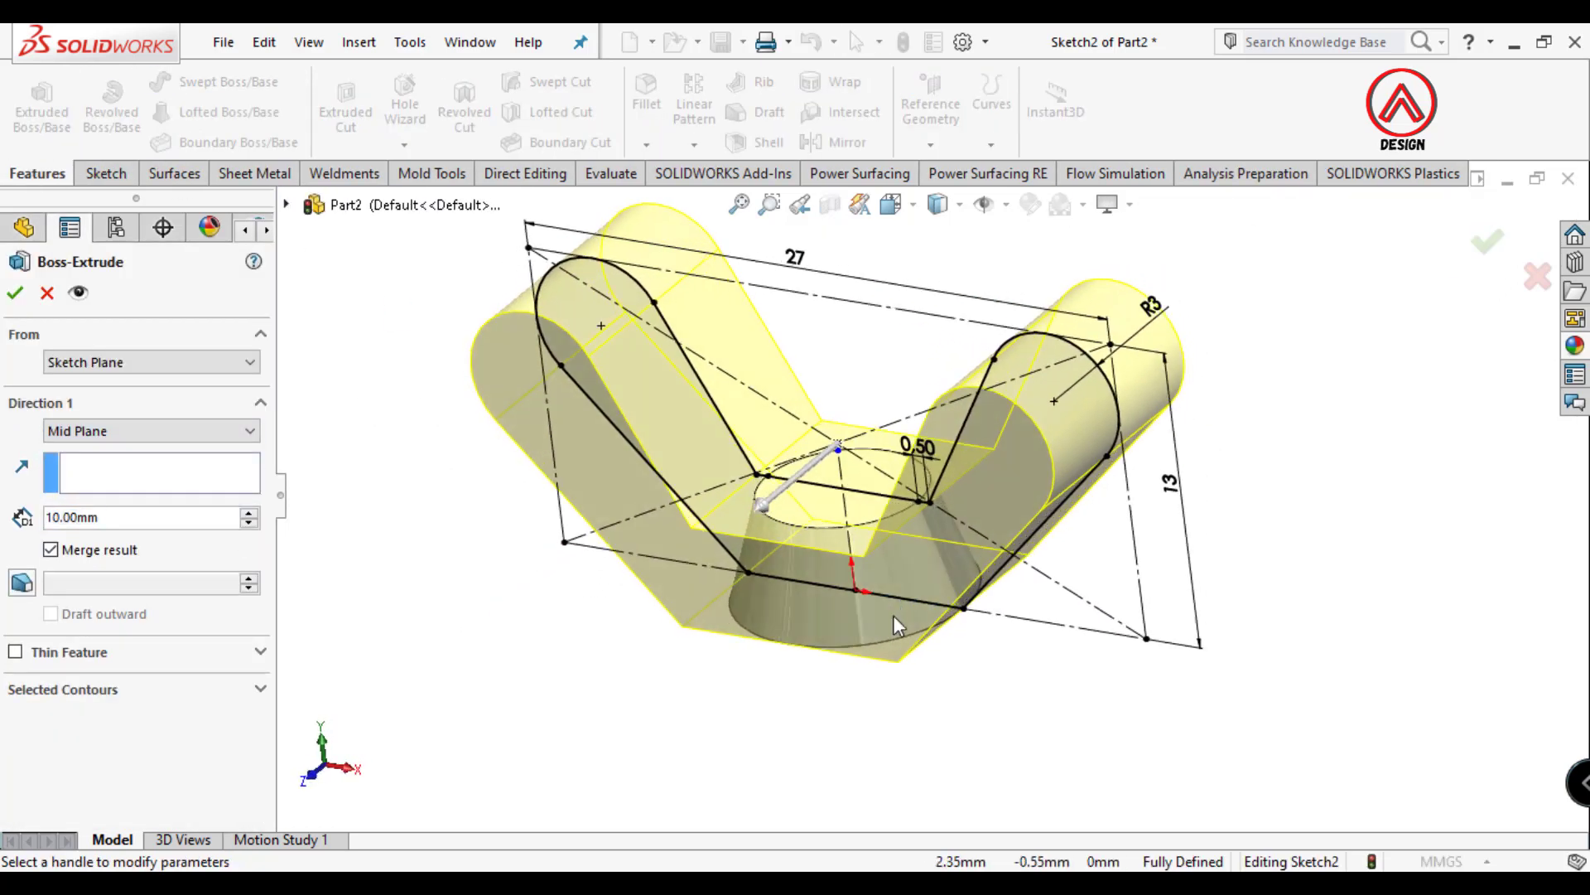
{"action": "type", "text": "2"}
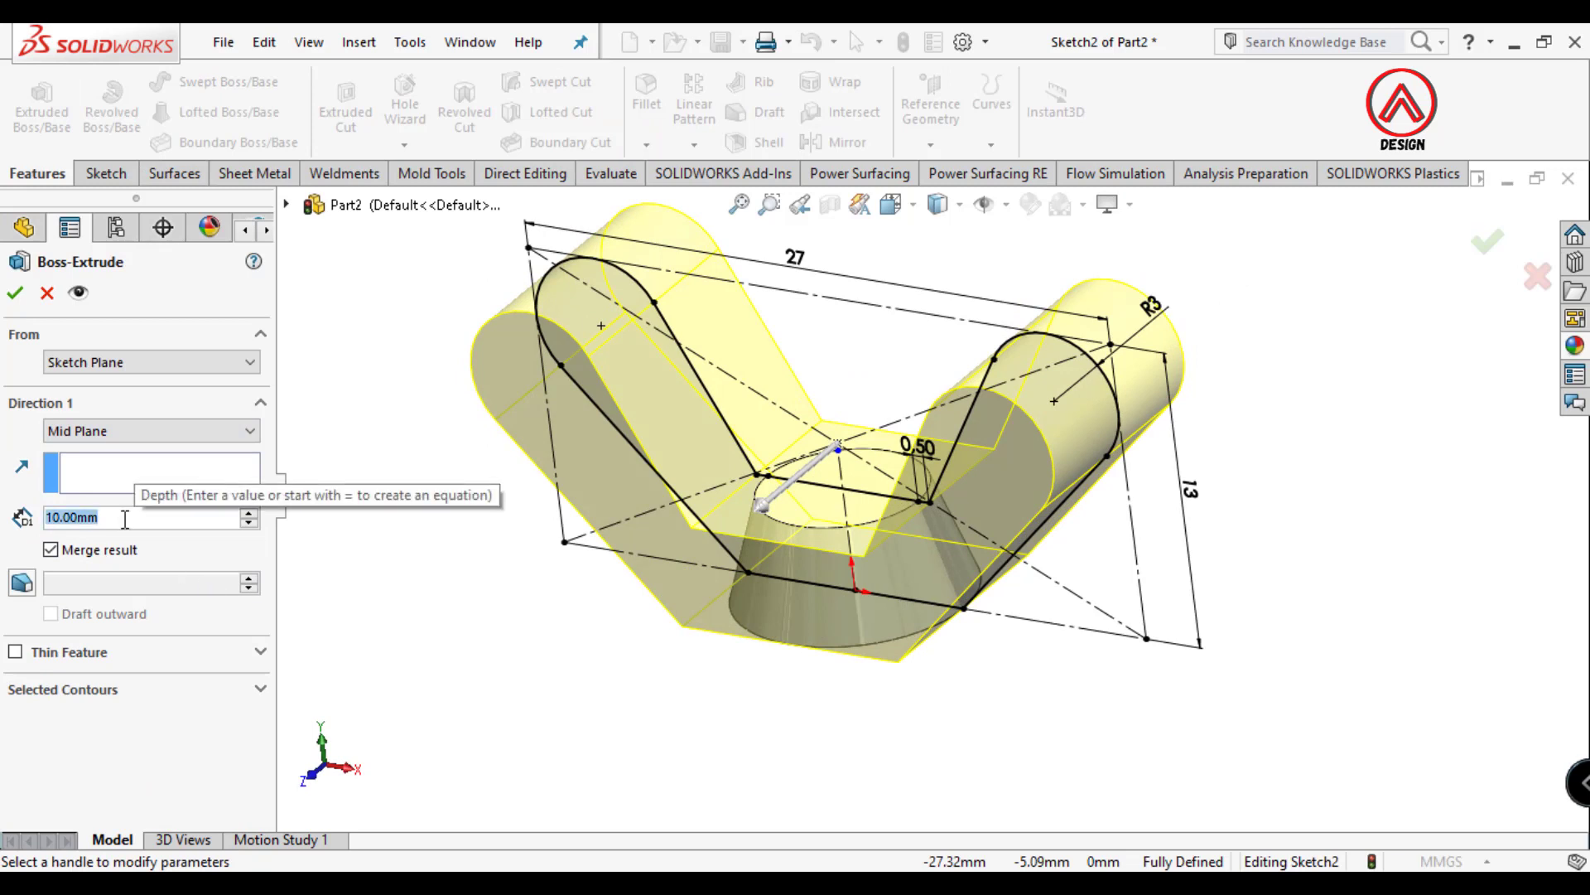
{"action": "key", "text": "Return"}
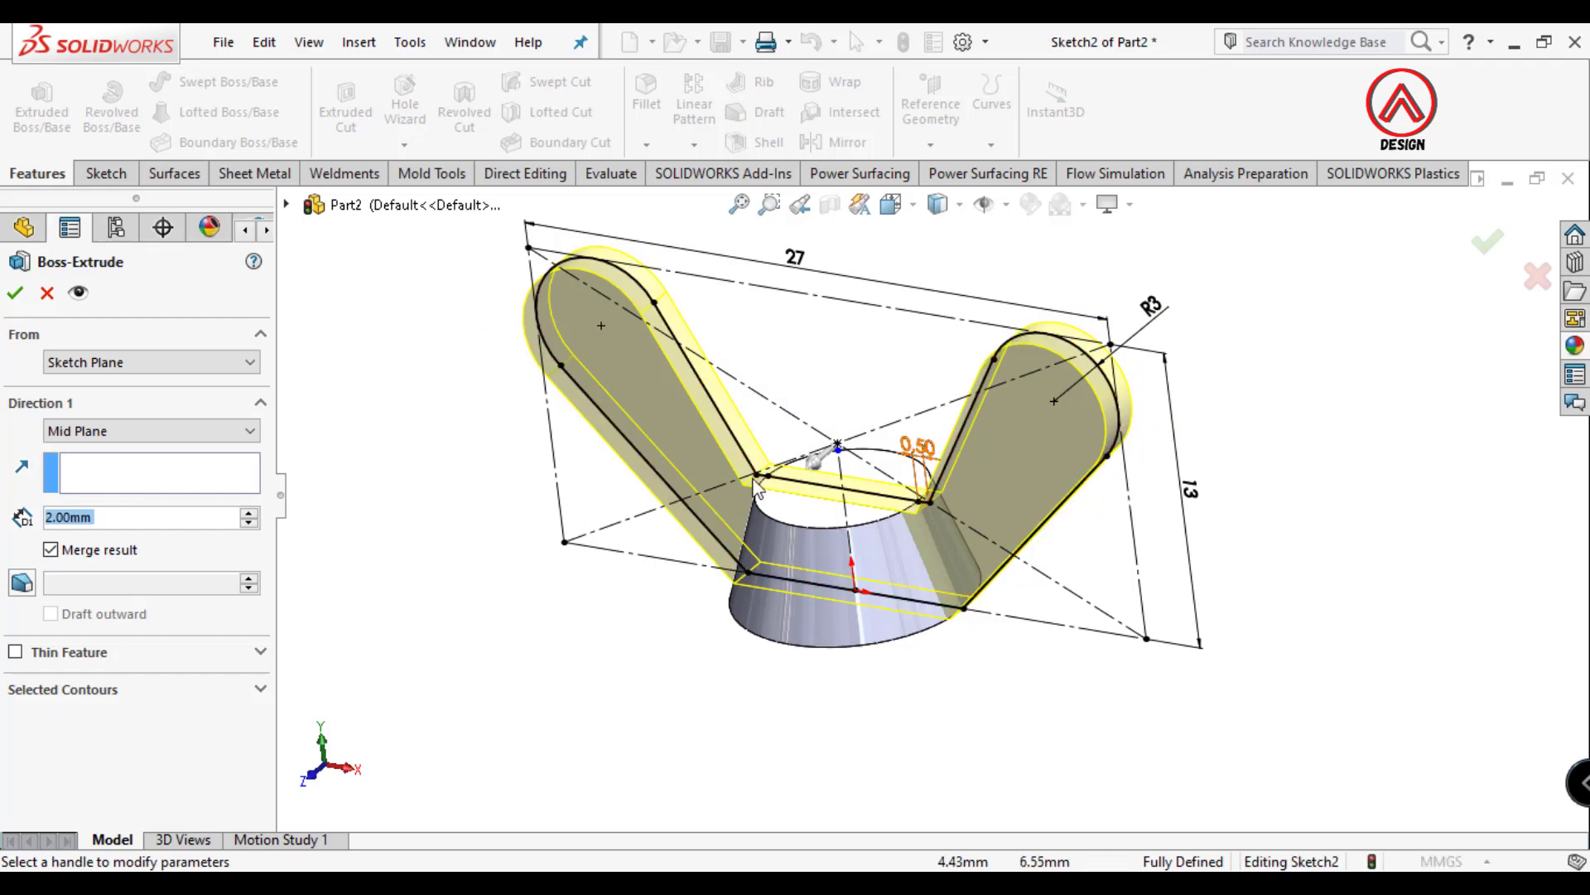
{"action": "left_click", "coordinate": [15, 294]}
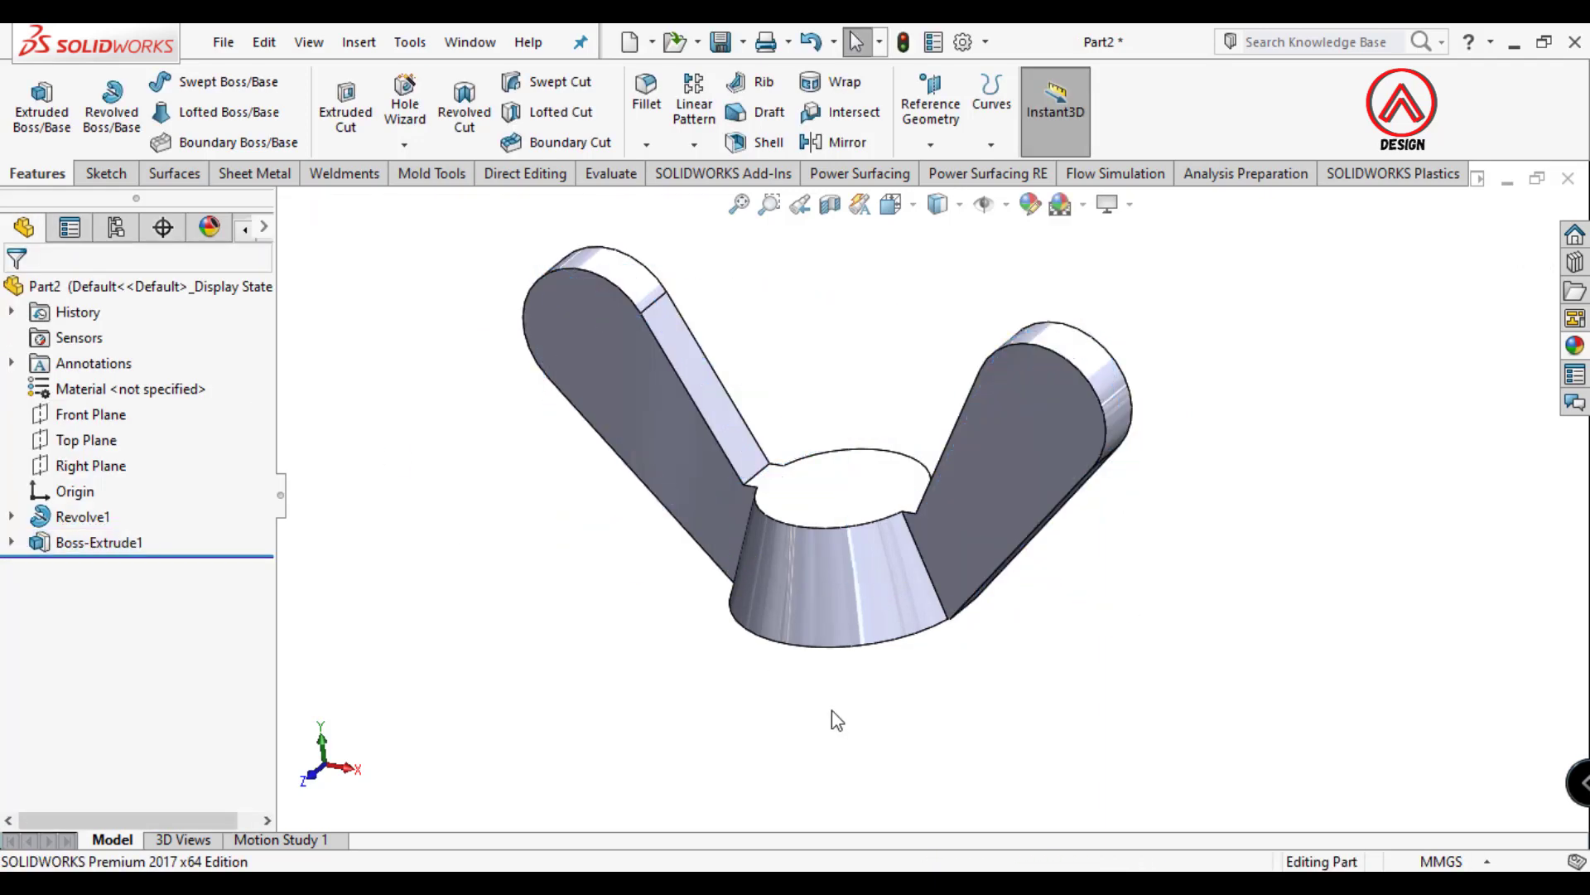
- Start a neutral plane draft with a 1.5° angle, using the body's bottom face as the neutral plane
{"action": "middle_click_drag", "start_coordinate": [834, 721], "coordinate": [843, 400]}
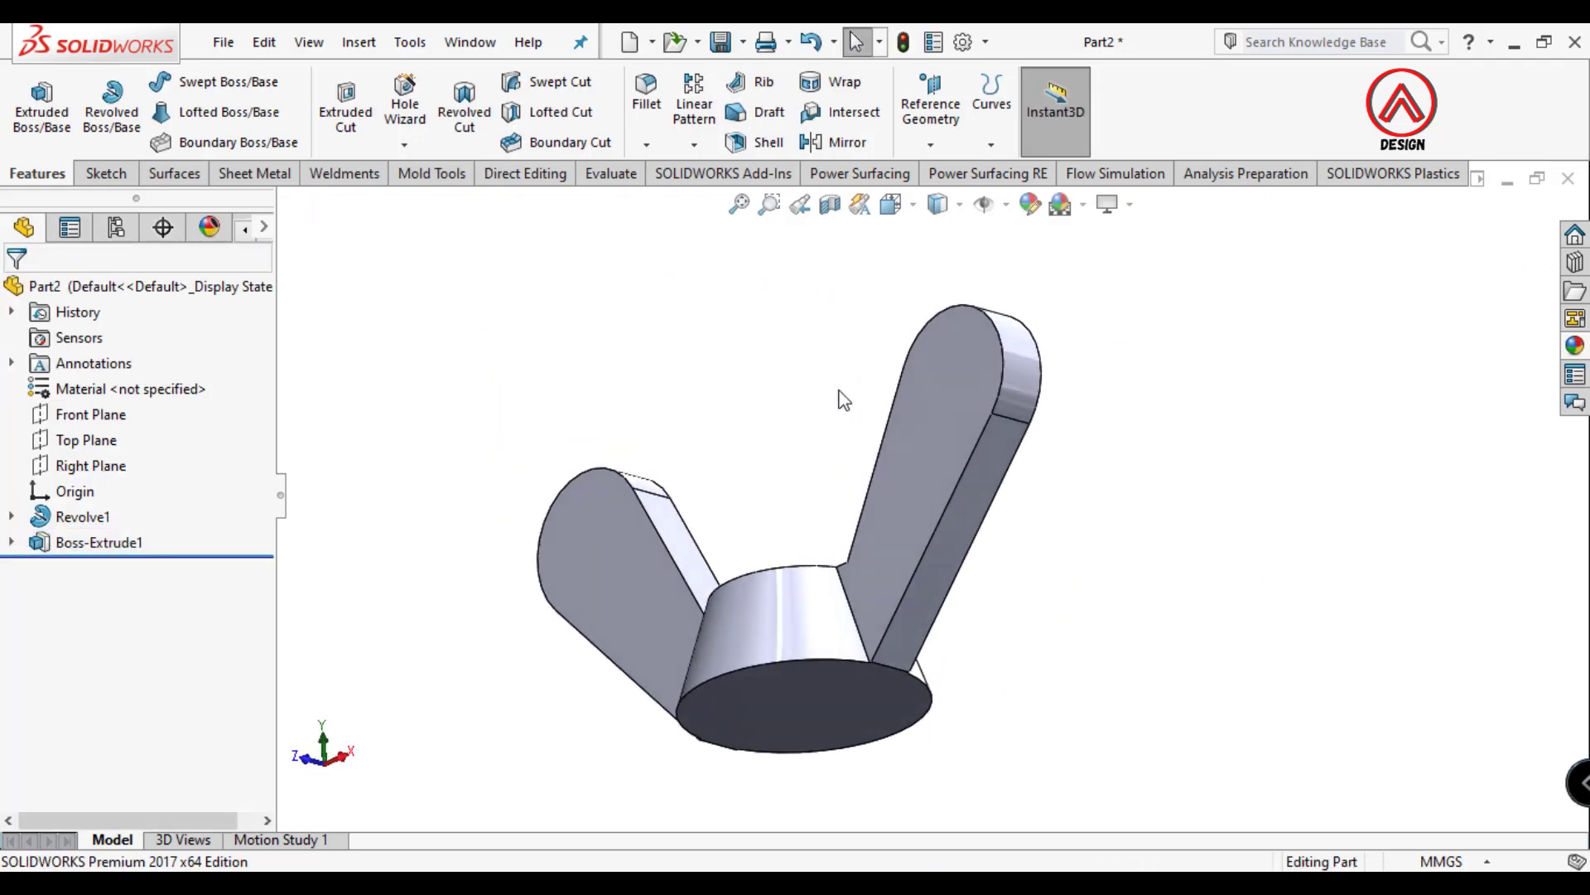
{"action": "left_click", "coordinate": [740, 124]}
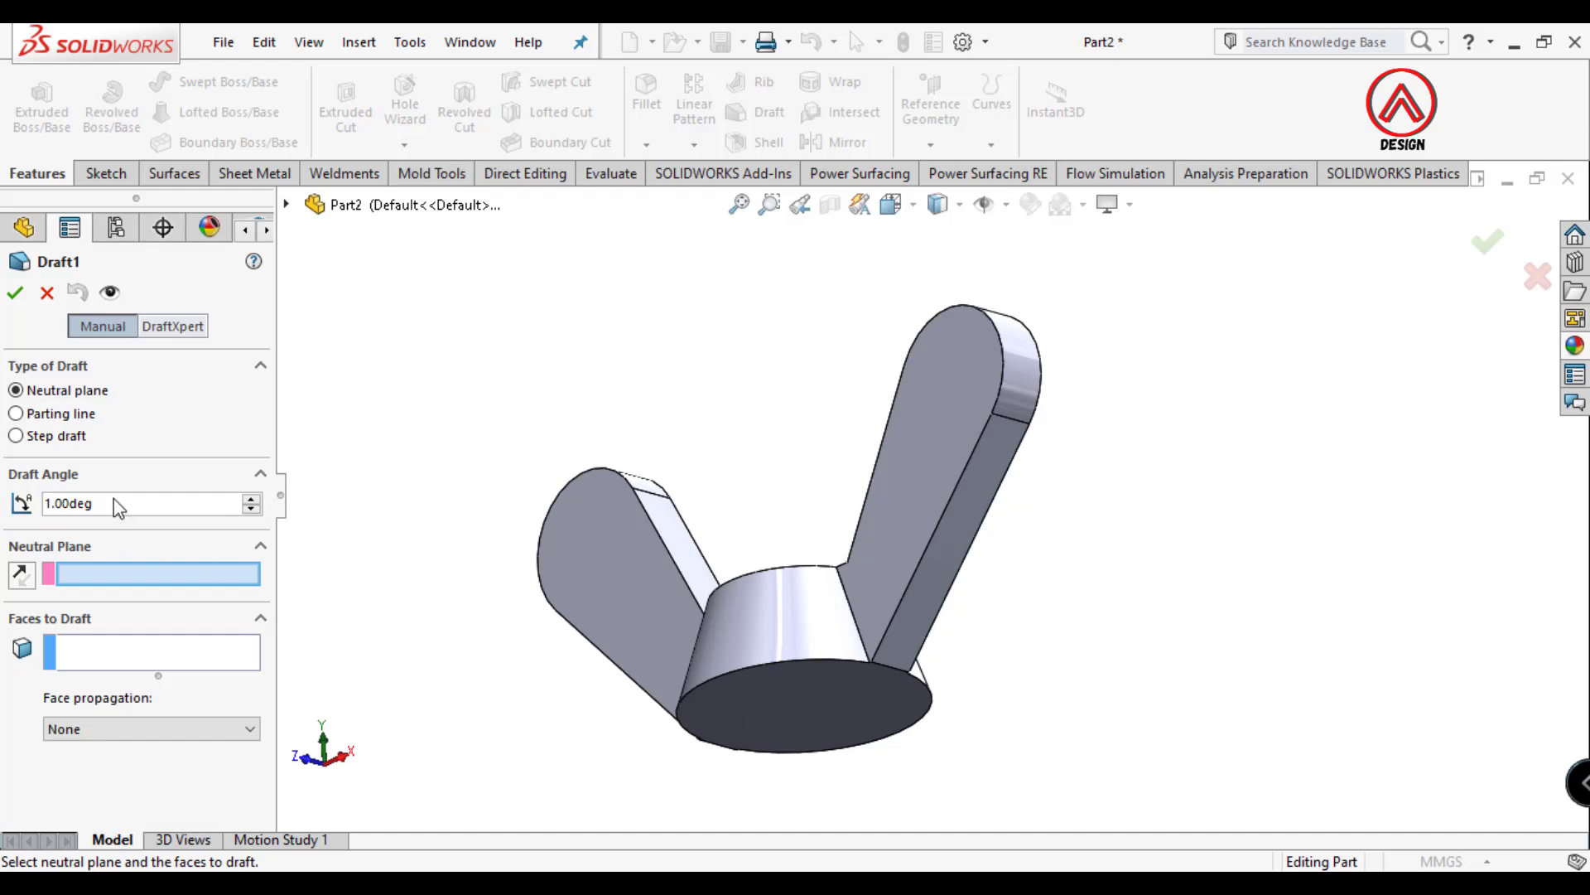
{"action": "type", "text": "1.5"}
{"action": "key", "text": "Return"}
{"action": "left_click", "coordinate": [852, 718]}
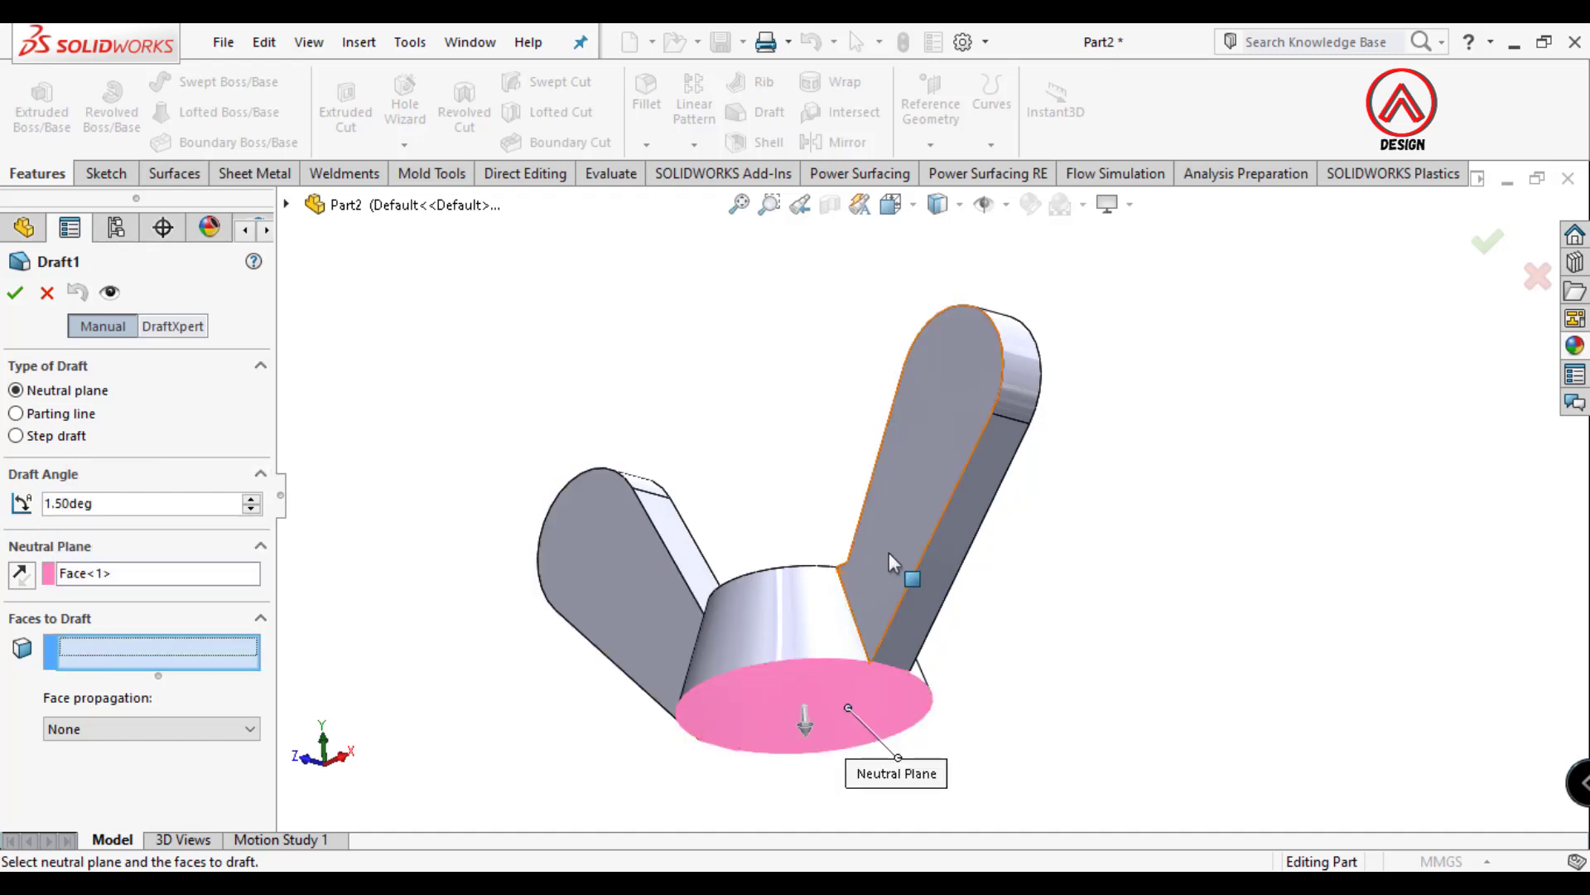
- Apply the draft to the four flat front and back faces of the two wings
{"action": "middle_click_drag", "start_coordinate": [901, 530], "coordinate": [967, 540]}
{"action": "left_click", "coordinate": [916, 497]}
{"action": "left_click", "coordinate": [774, 527]}
{"action": "left_click", "coordinate": [692, 557]}
{"action": "middle_click_drag", "start_coordinate": [692, 557], "coordinate": [880, 509]}
{"action": "left_click", "coordinate": [879, 510]}
{"action": "left_click", "coordinate": [15, 292]}
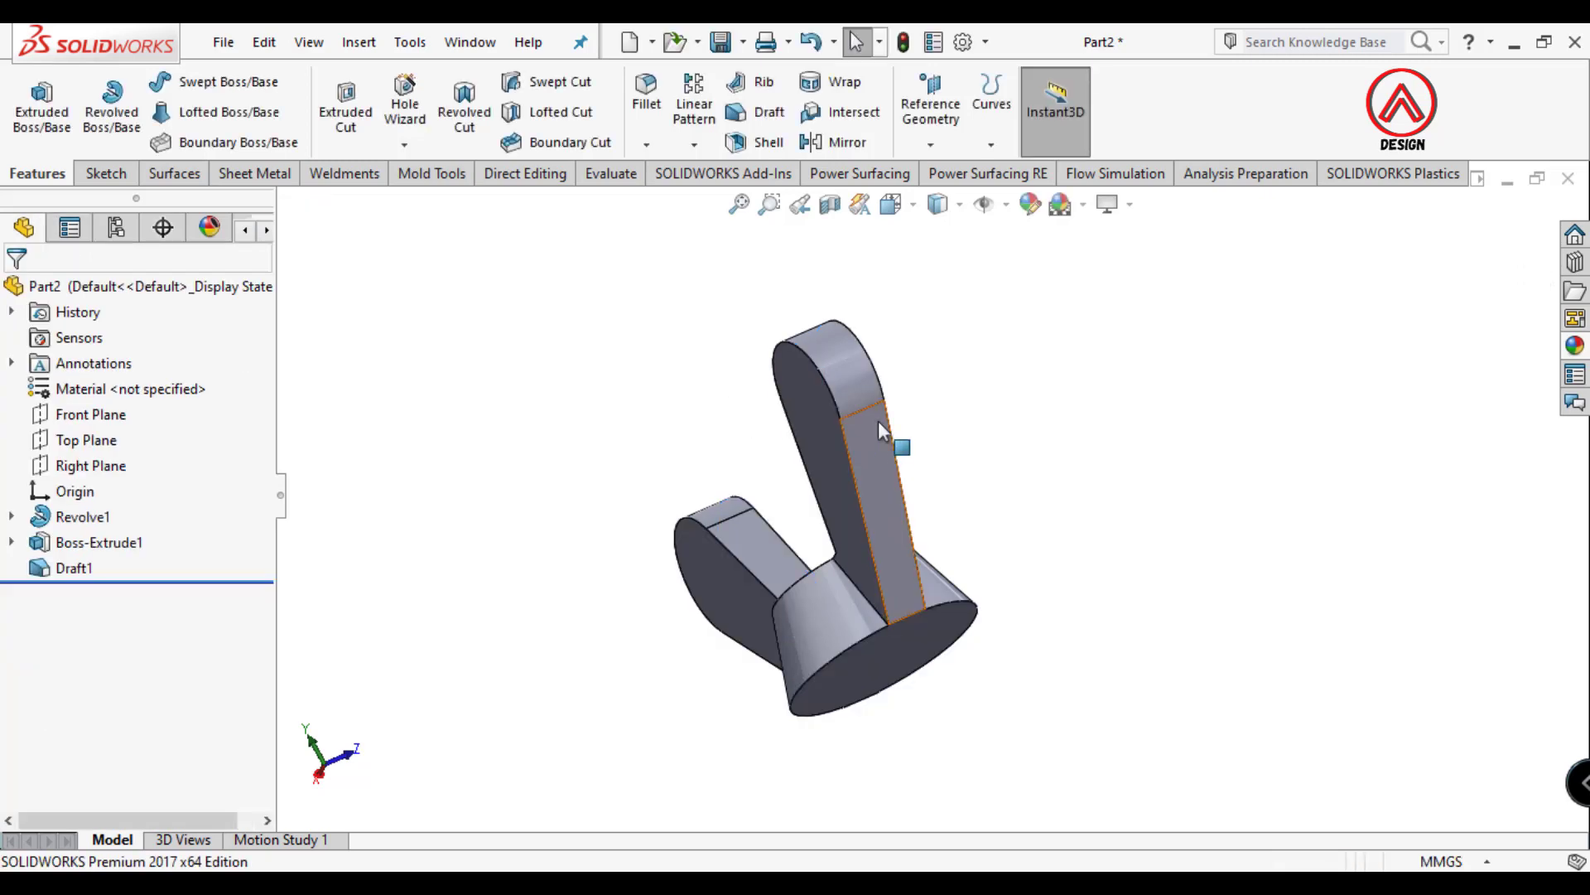
- Edit the wing draft and reverse its direction
{"action": "left_click", "coordinate": [73, 567]}
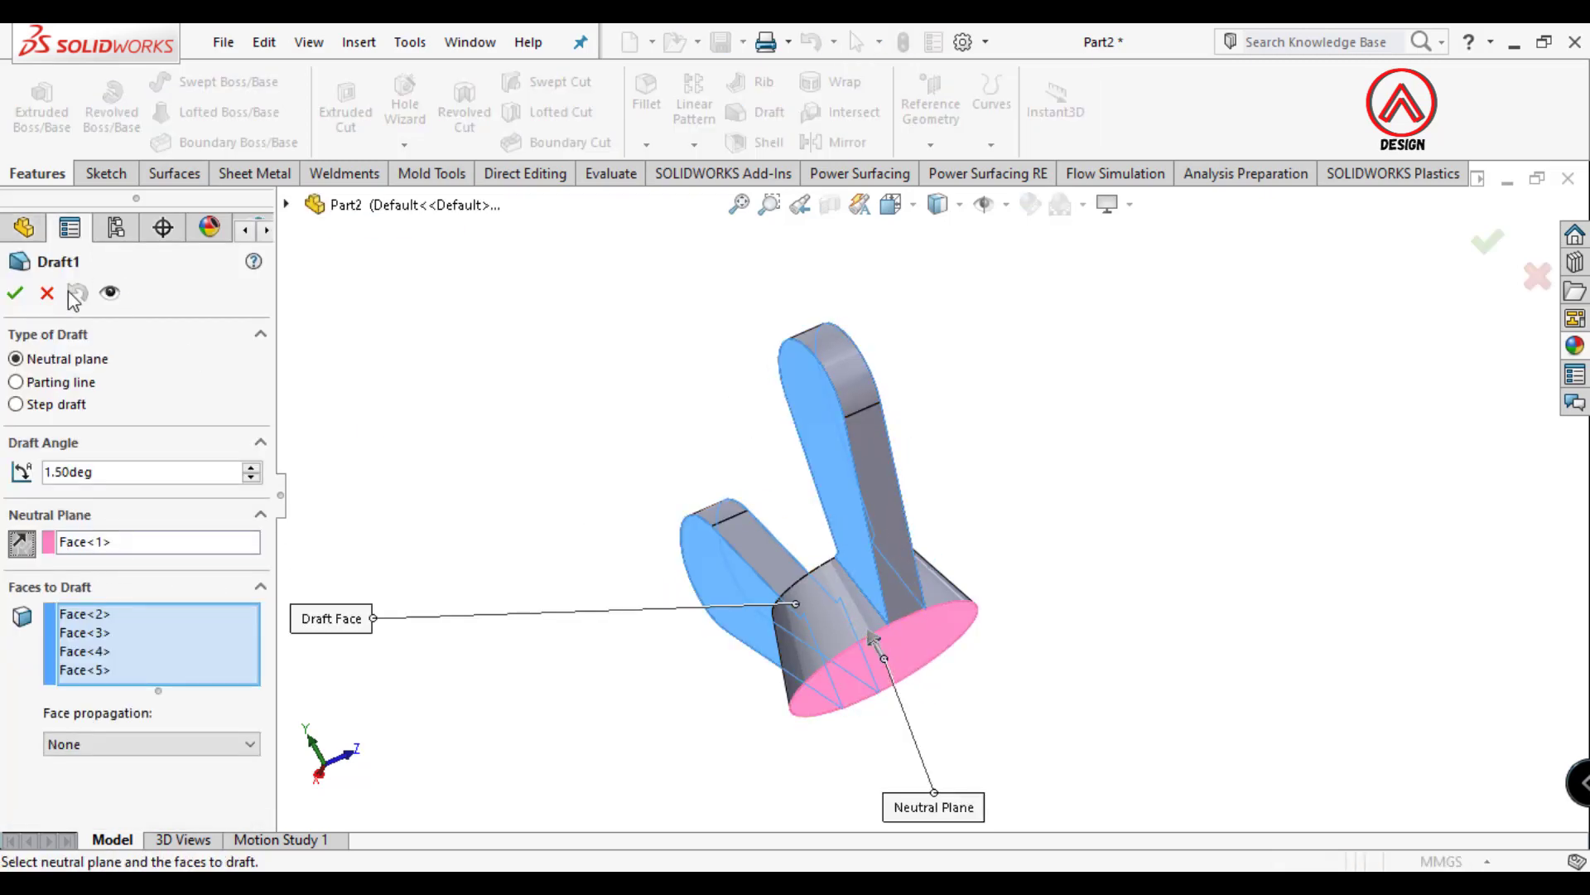
{"action": "left_click", "coordinate": [15, 292]}
{"action": "middle_click_drag", "start_coordinate": [674, 401], "coordinate": [464, 663]}
{"action": "middle_click_drag", "start_coordinate": [945, 584], "coordinate": [815, 646]}
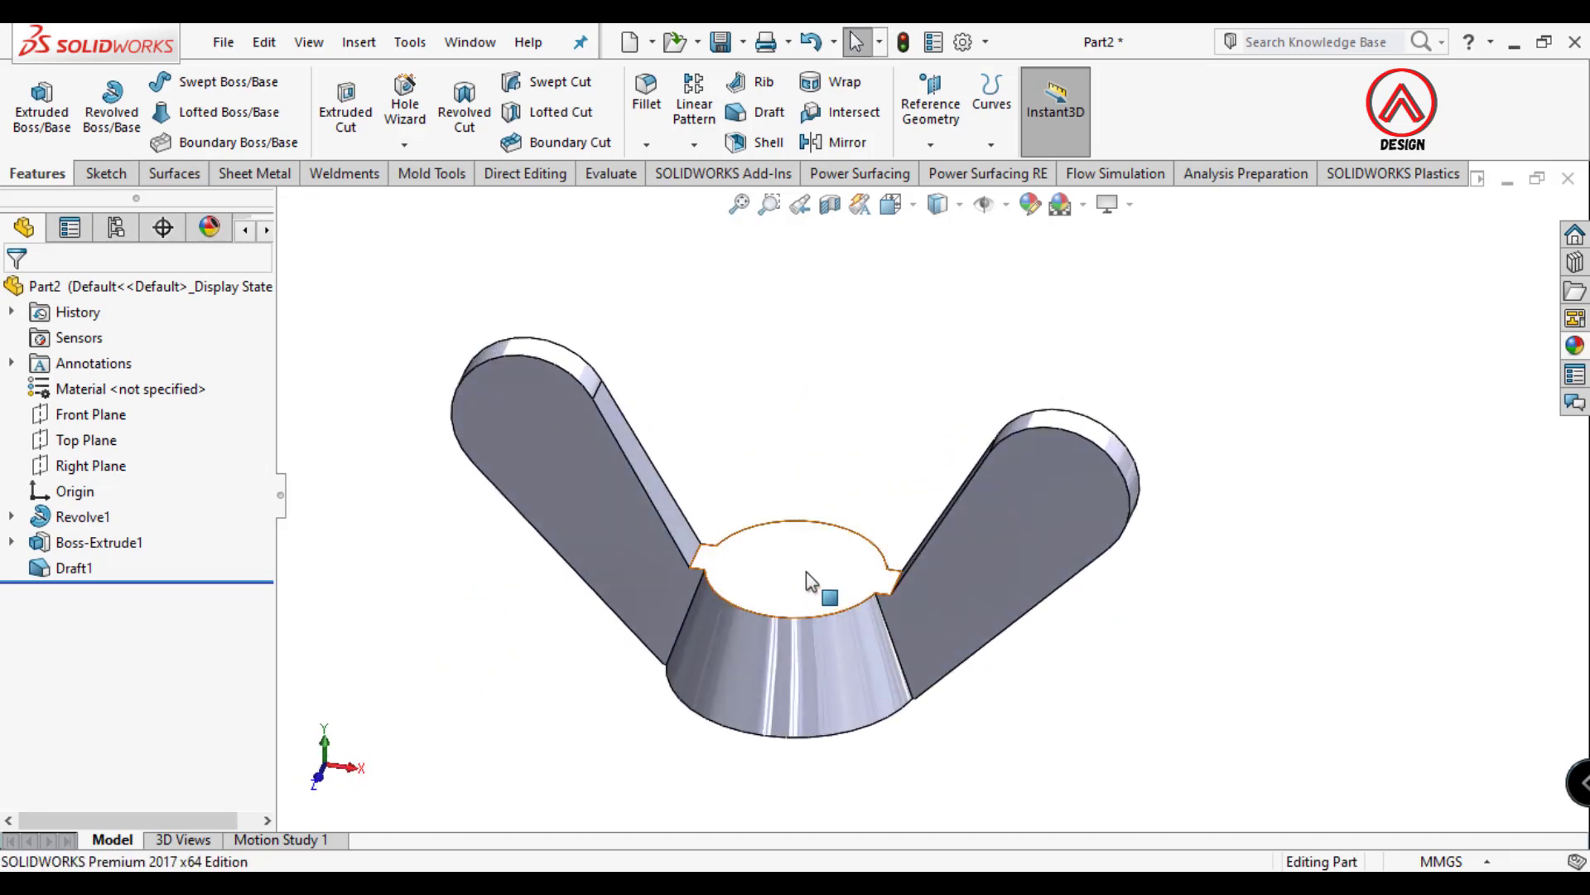
{"action": "scroll", "coordinate": [834, 660], "scroll_direction": "up", "scroll_amount": 2}
{"action": "scroll", "coordinate": [925, 583], "scroll_direction": "up", "scroll_amount": 1}
{"action": "scroll", "coordinate": [949, 583], "scroll_direction": "down", "scroll_amount": 1}
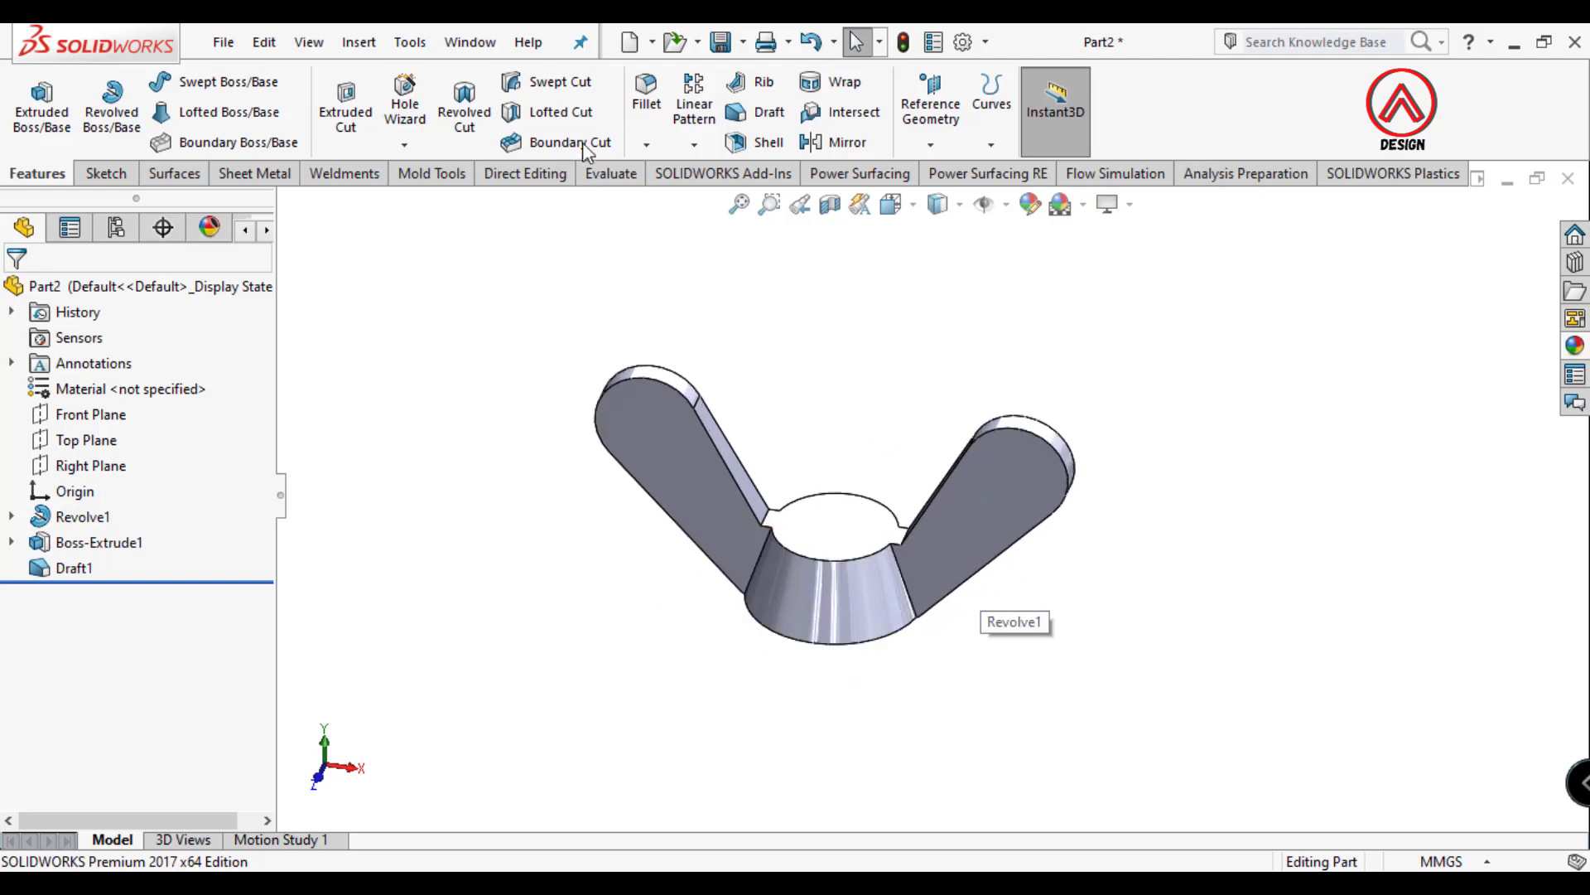
{"action": "left_click", "coordinate": [647, 110]}
{"action": "scroll", "coordinate": [1051, 522], "scroll_direction": "down", "scroll_amount": 2}
{"action": "middle_click_drag", "start_coordinate": [1051, 521], "coordinate": [1019, 410]}
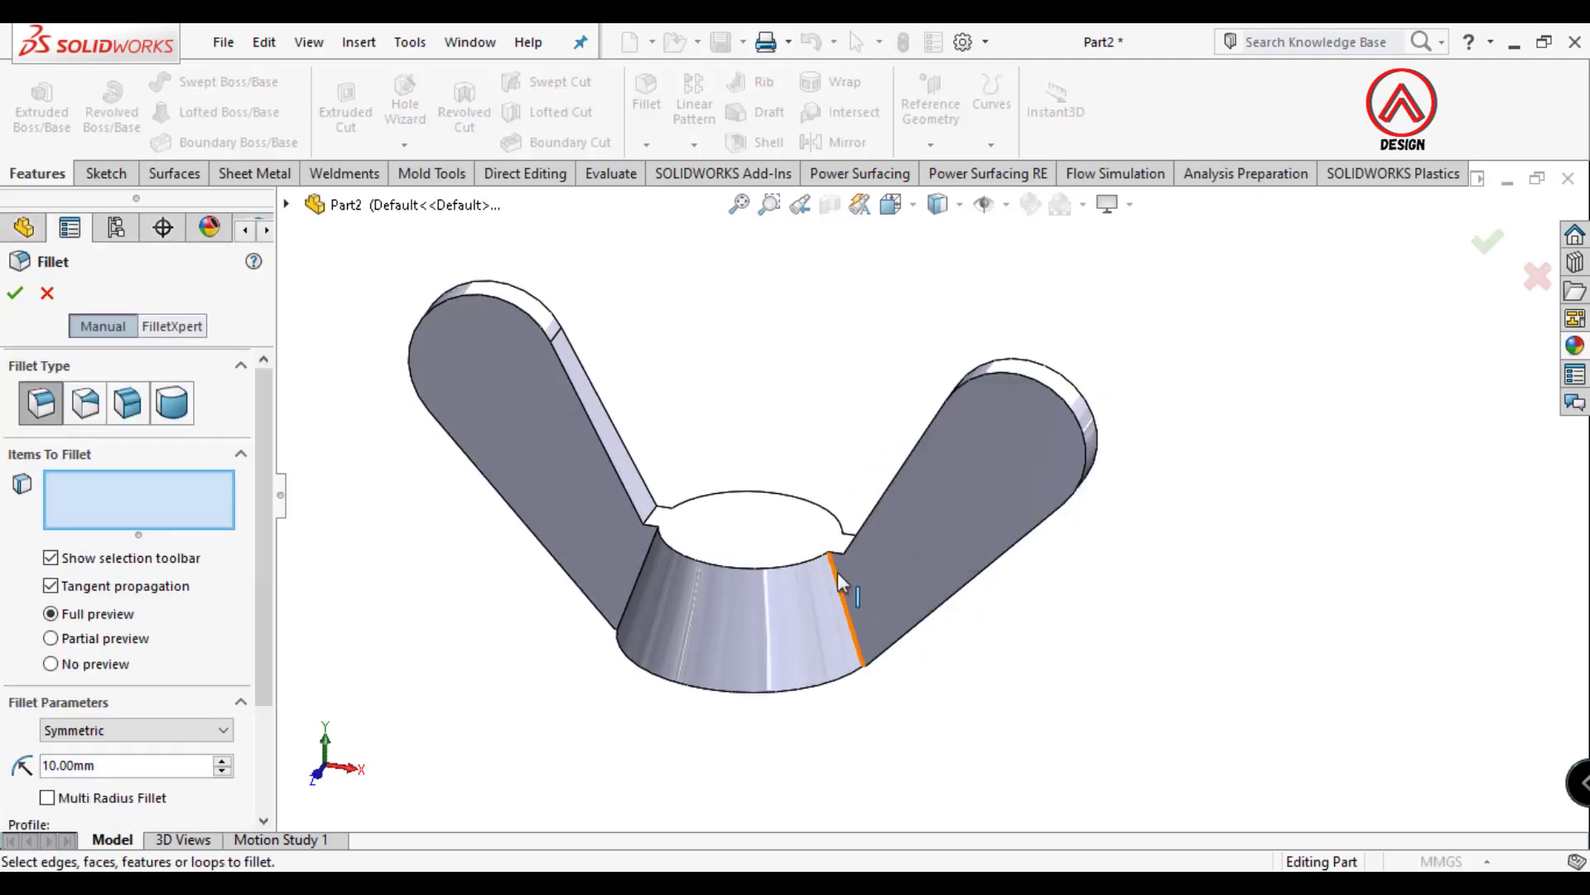
{"action": "left_click", "coordinate": [843, 577]}
{"action": "scroll", "coordinate": [843, 577], "scroll_direction": "down", "scroll_amount": 1}
{"action": "key", "text": "Escape"}
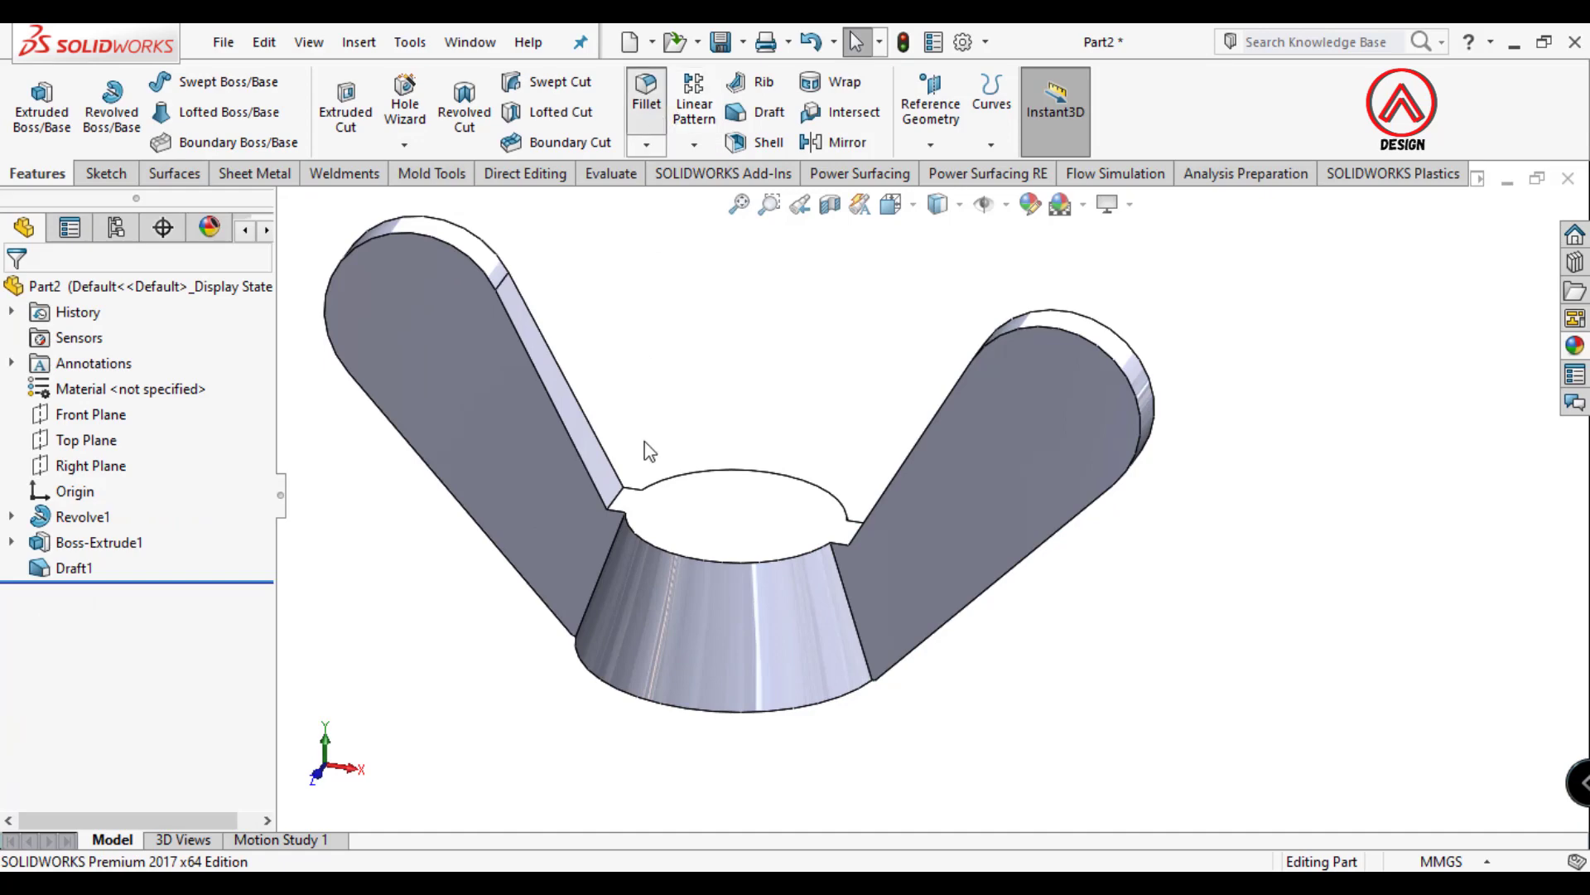
- Fillet the four slanted edges where the wings' flat faces meet the tapered body with a 1 mm radius
{"action": "type", "text": "1"}
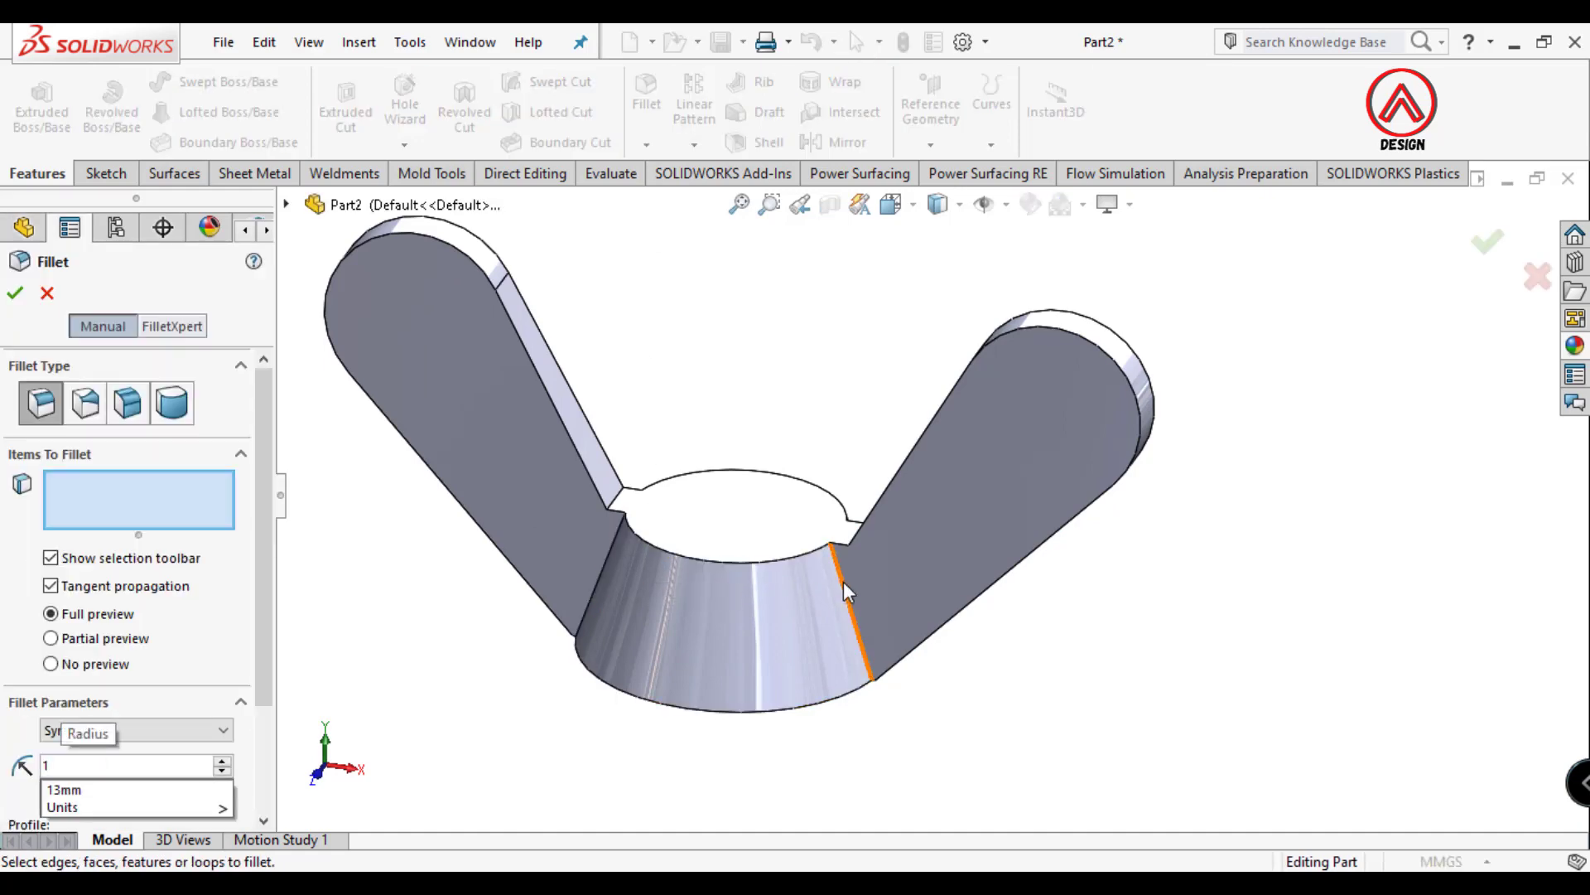
{"action": "left_click", "coordinate": [843, 582]}
{"action": "left_click", "coordinate": [616, 542]}
{"action": "middle_click_drag", "start_coordinate": [643, 497], "coordinate": [652, 343]}
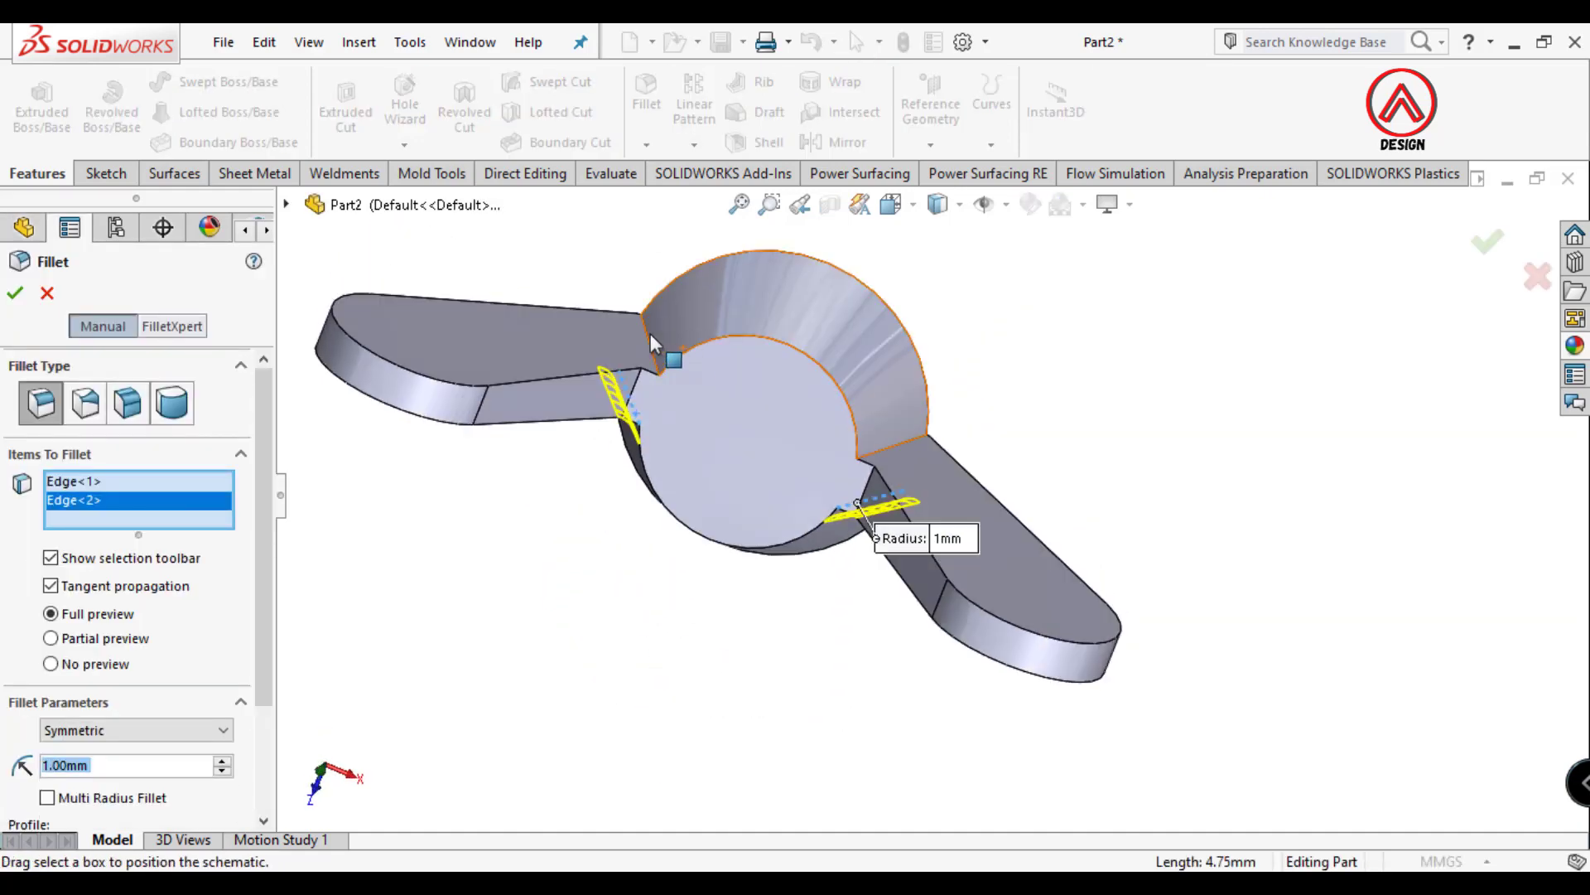
{"action": "left_click", "coordinate": [652, 344]}
{"action": "left_click", "coordinate": [897, 445]}
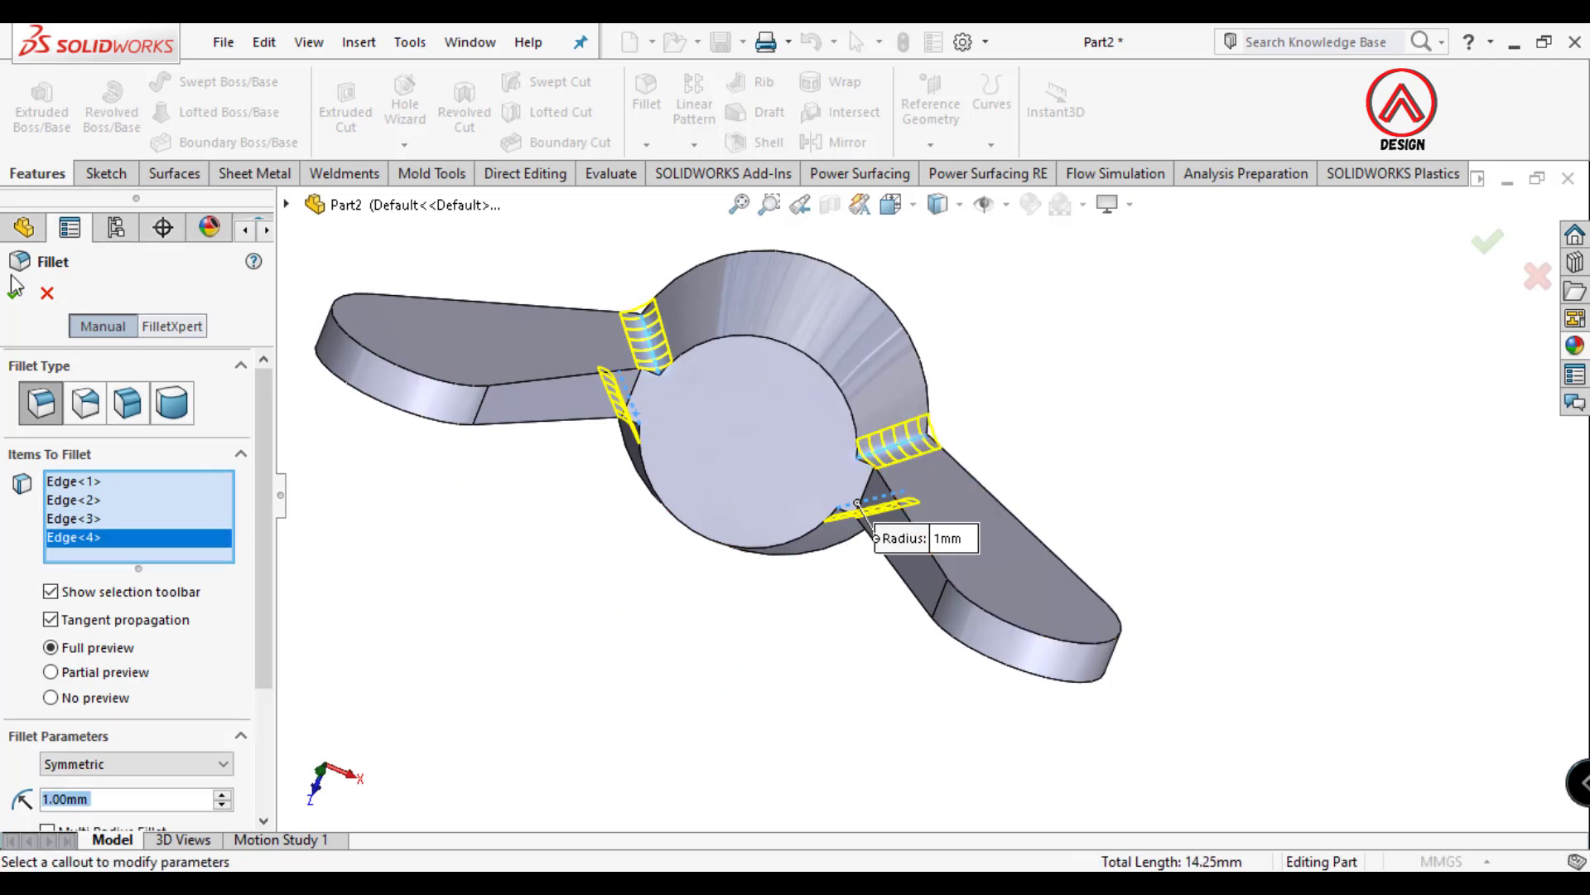
- Start a 0.5 mm fillet and select the front and back outline edges of the left wing
{"action": "left_click", "coordinate": [648, 91]}
{"action": "middle_click_drag", "start_coordinate": [795, 514], "coordinate": [782, 261]}
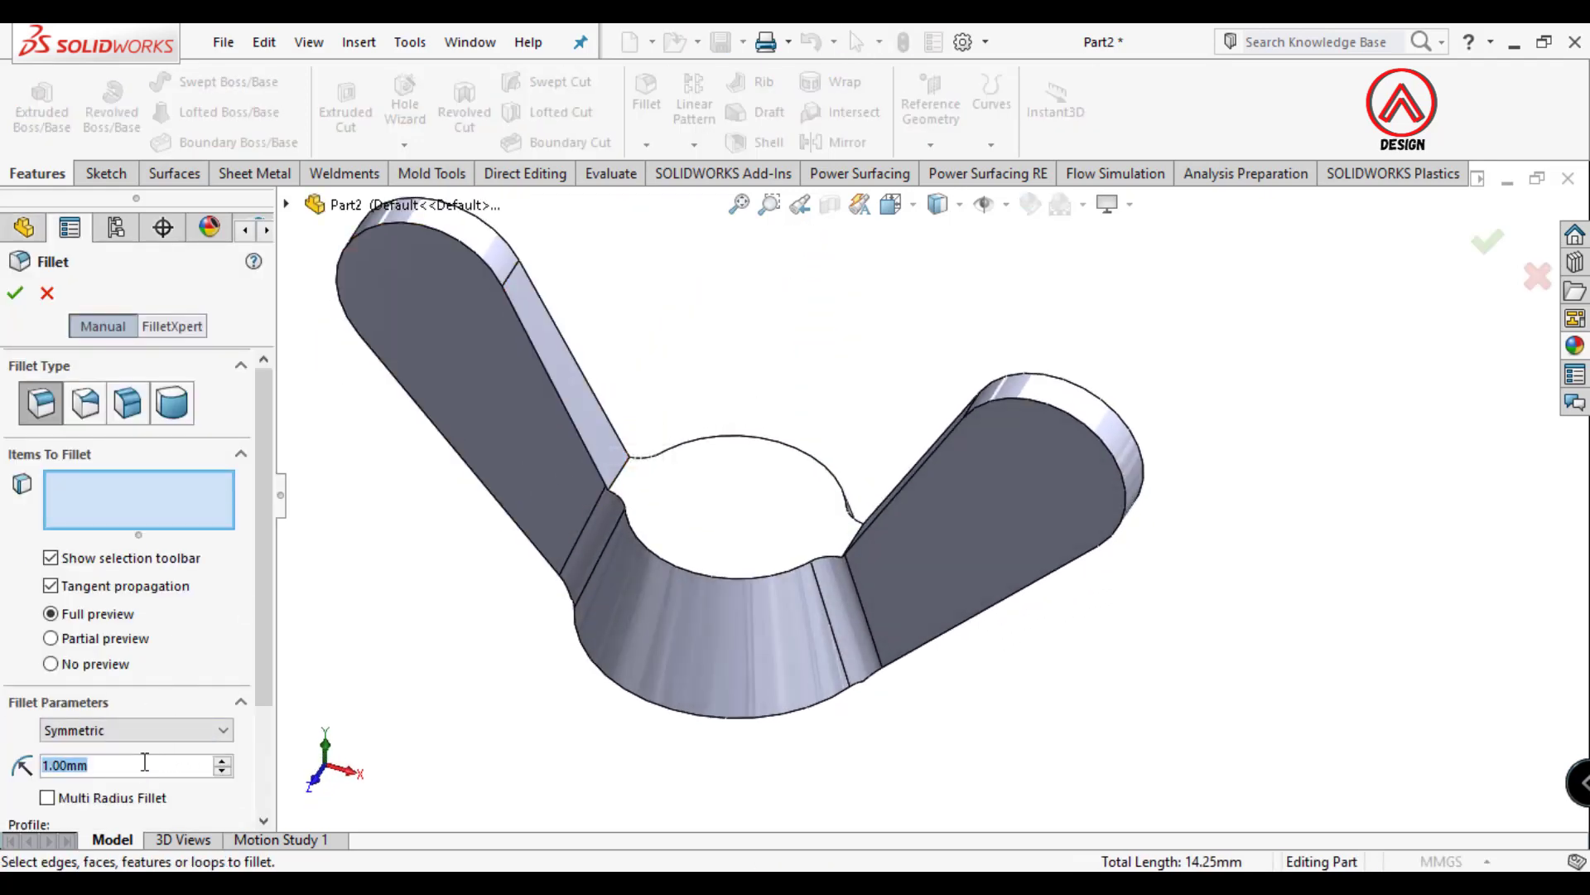
{"action": "type", "text": ".5"}
{"action": "left_click", "coordinate": [569, 422]}
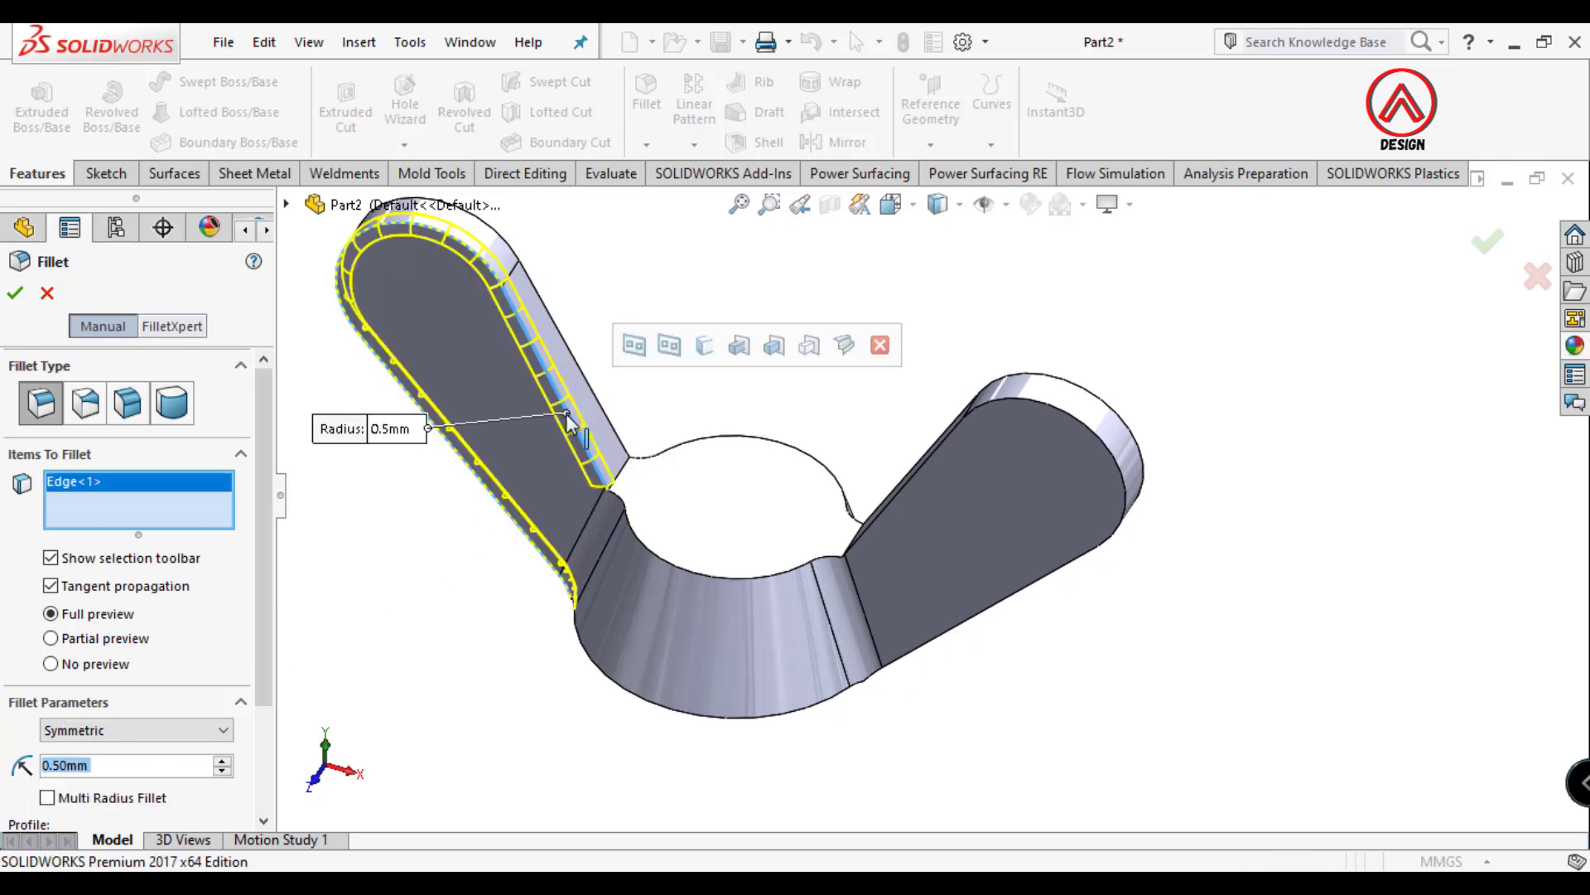
{"action": "left_click", "coordinate": [605, 417]}
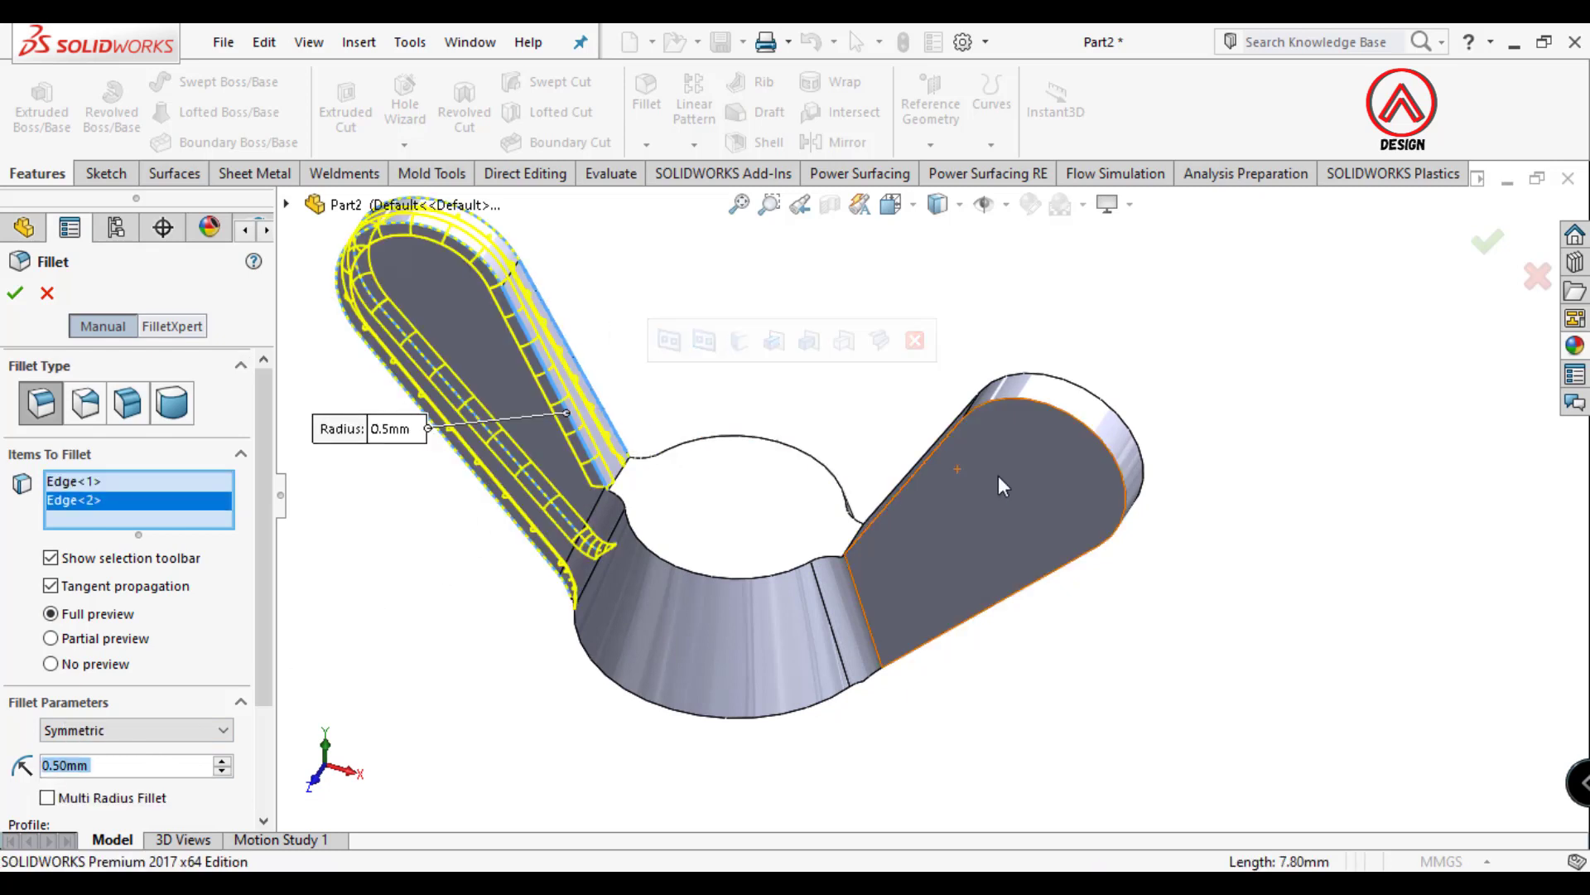
- Add the right wing's front and back outline edges to the 0.5 mm fillet, keeping its curved end face out of the selection
{"action": "left_click", "coordinate": [1004, 403]}
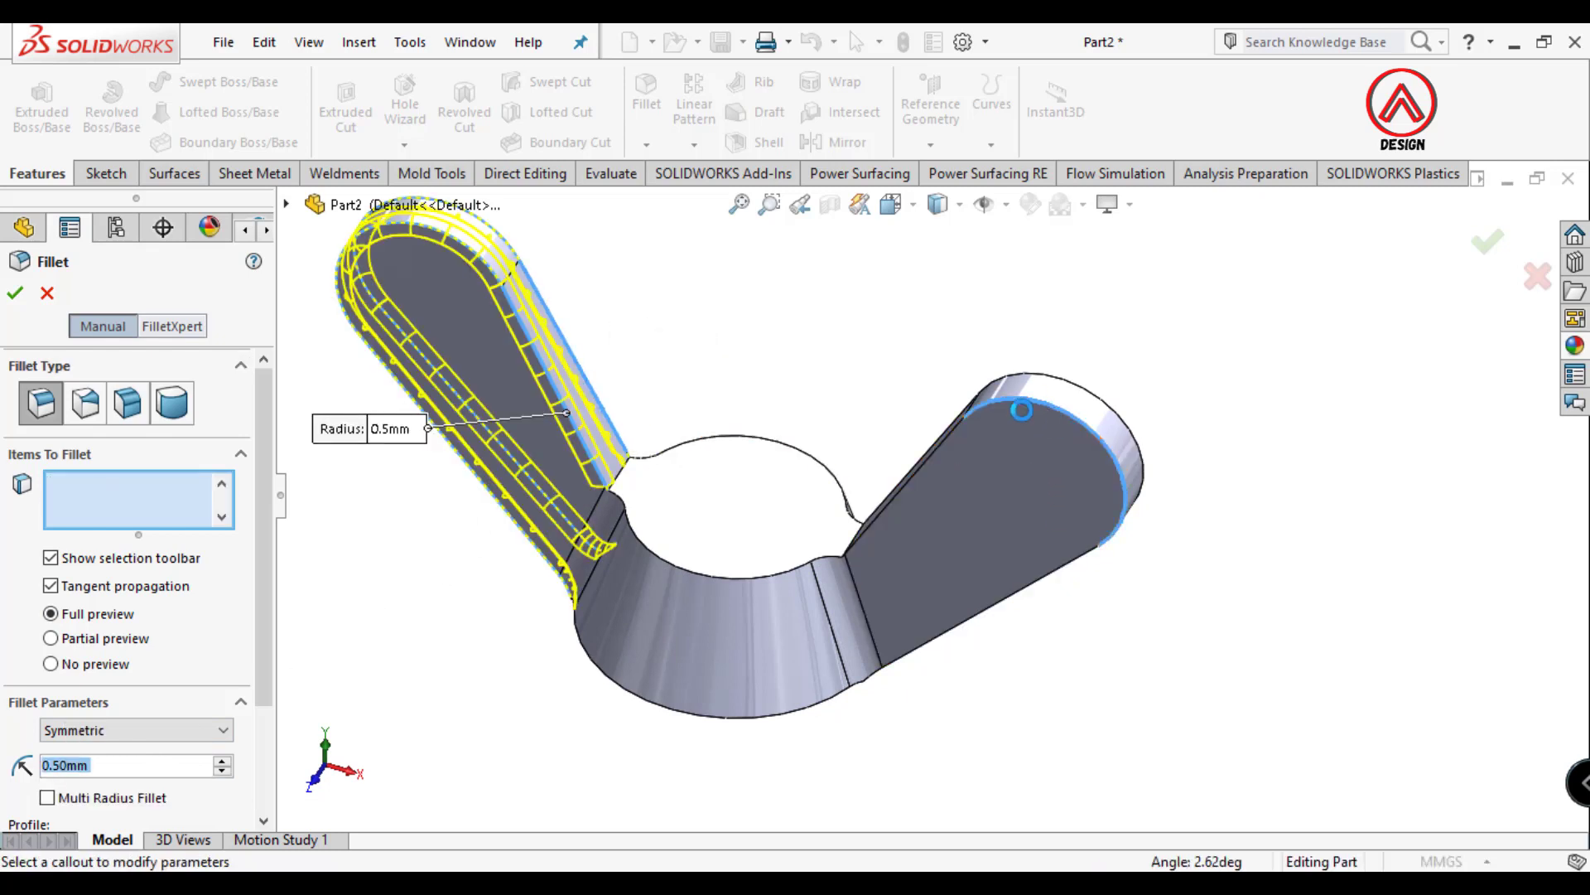
{"action": "left_click", "coordinate": [1025, 391]}
{"action": "scroll", "coordinate": [1068, 406], "scroll_direction": "down", "scroll_amount": 5}
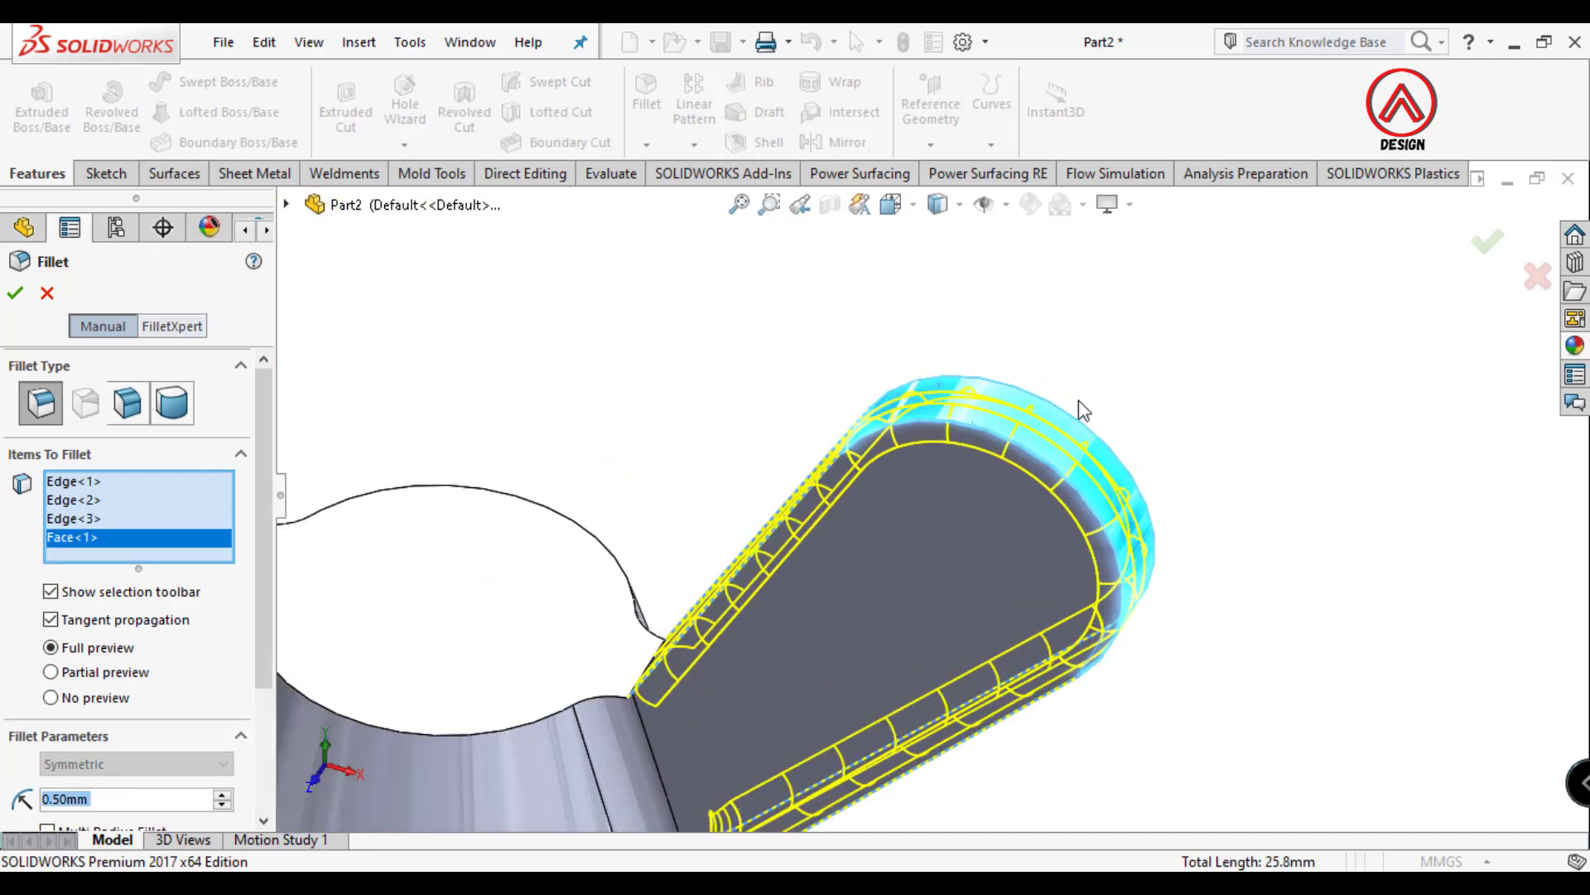
{"action": "scroll", "coordinate": [1079, 403], "scroll_direction": "down", "scroll_amount": 1}
{"action": "left_click", "coordinate": [987, 396]}
{"action": "left_click", "coordinate": [994, 386]}
- Add the front and back rim edges of the body's top face to the 0.5 mm fillet and apply it
{"action": "scroll", "coordinate": [961, 432], "scroll_direction": "up", "scroll_amount": 2}
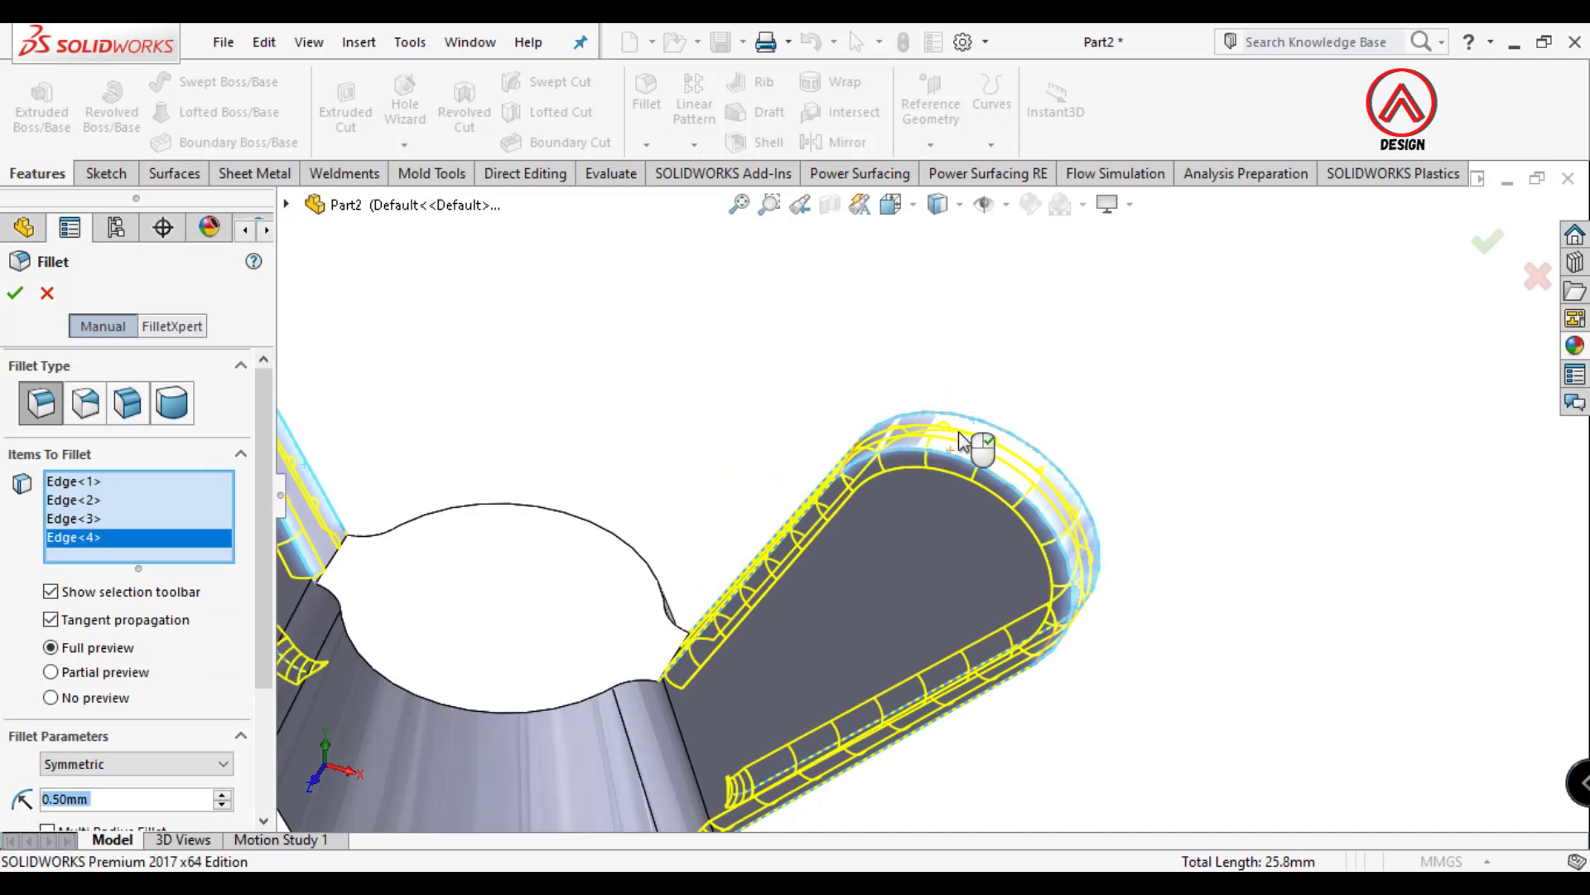
{"action": "scroll", "coordinate": [961, 439], "scroll_direction": "up", "scroll_amount": 2}
{"action": "left_click", "coordinate": [677, 542]}
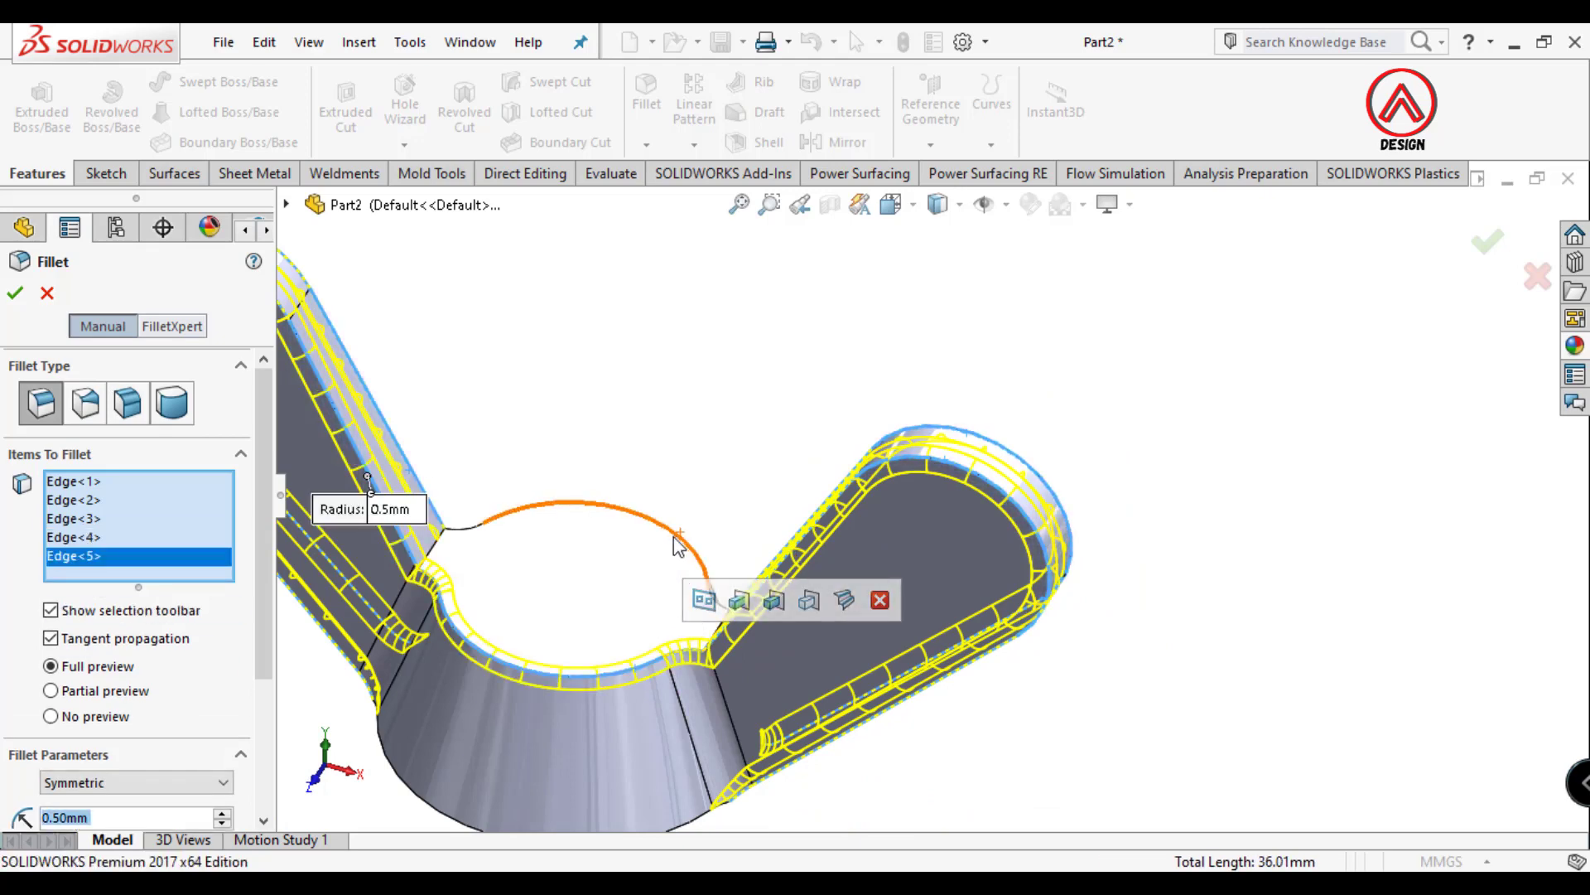
{"action": "left_click", "coordinate": [454, 570]}
{"action": "middle_click_drag", "start_coordinate": [684, 469], "coordinate": [638, 643]}
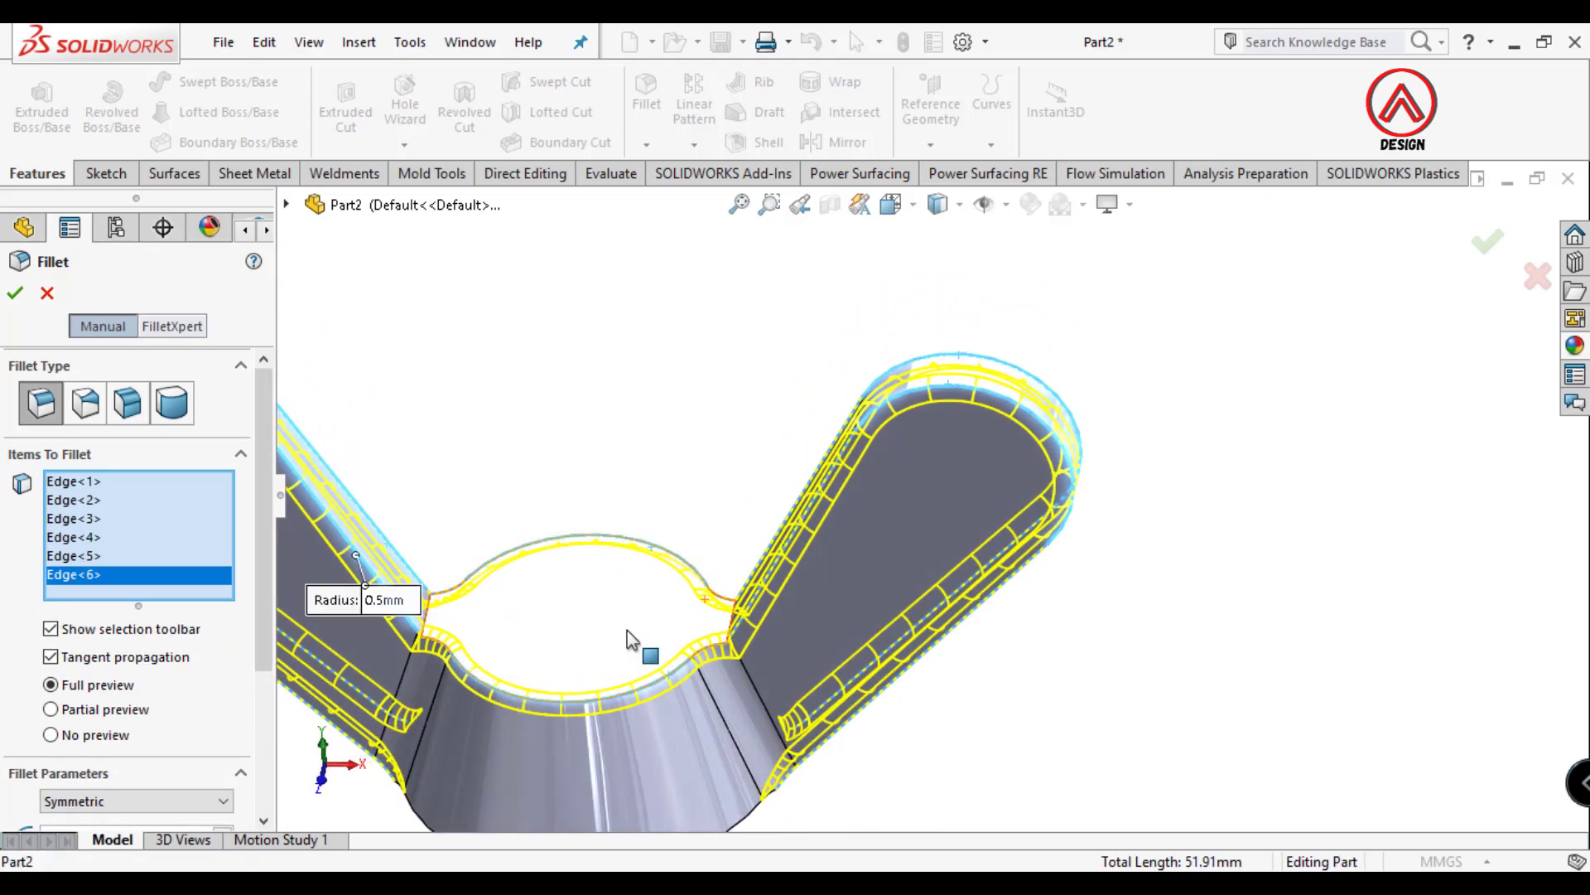
{"action": "scroll", "coordinate": [639, 643], "scroll_direction": "down", "scroll_amount": 5}
{"action": "left_click", "coordinate": [522, 563]}
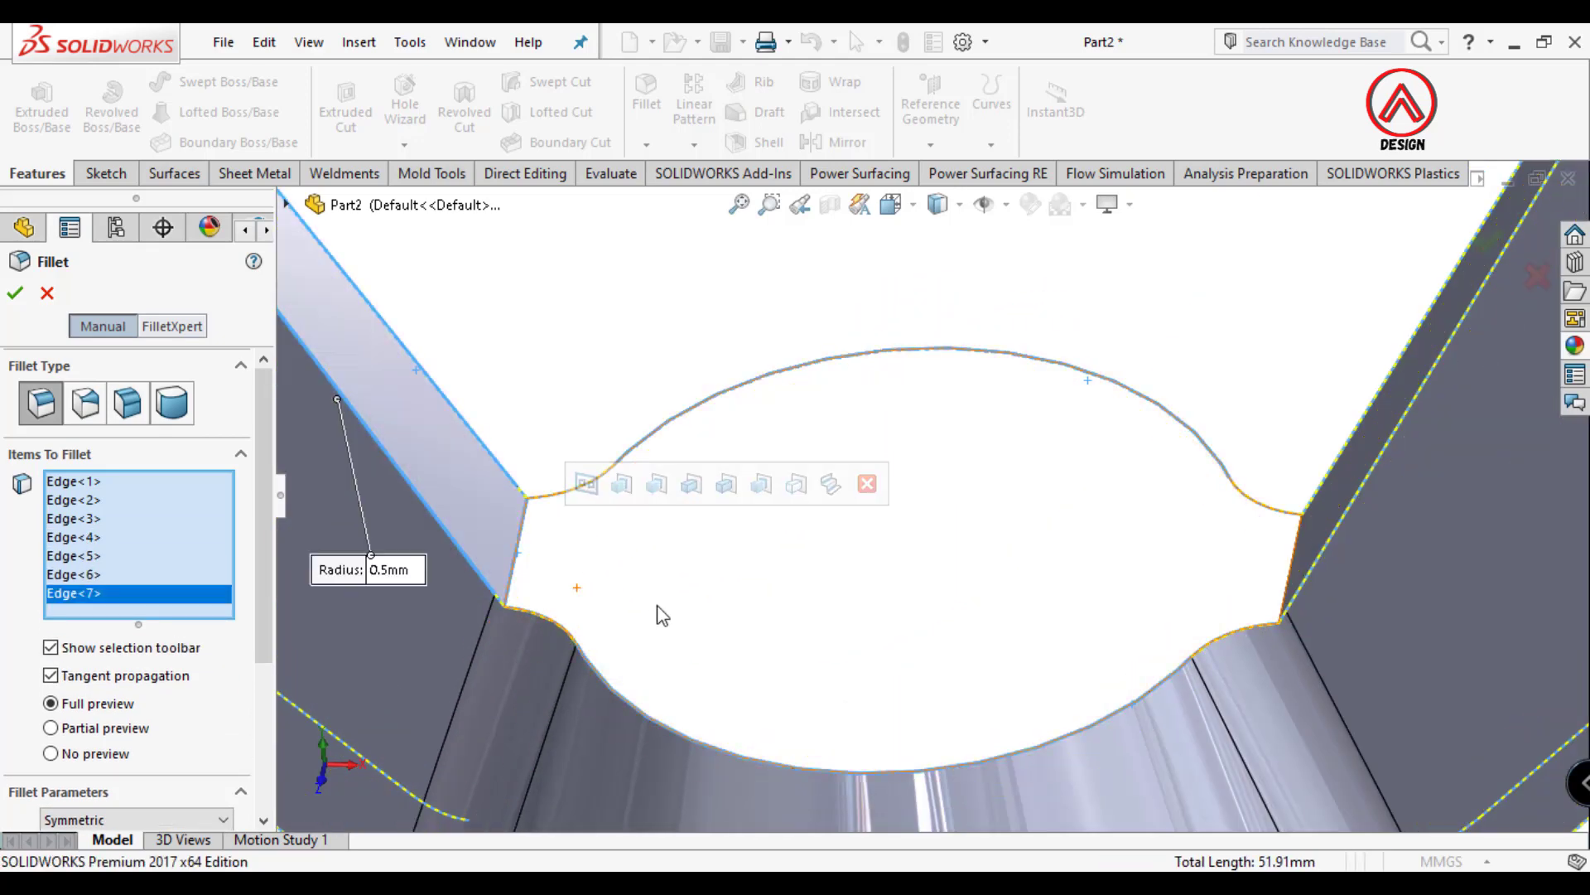
{"action": "left_click", "coordinate": [525, 558]}
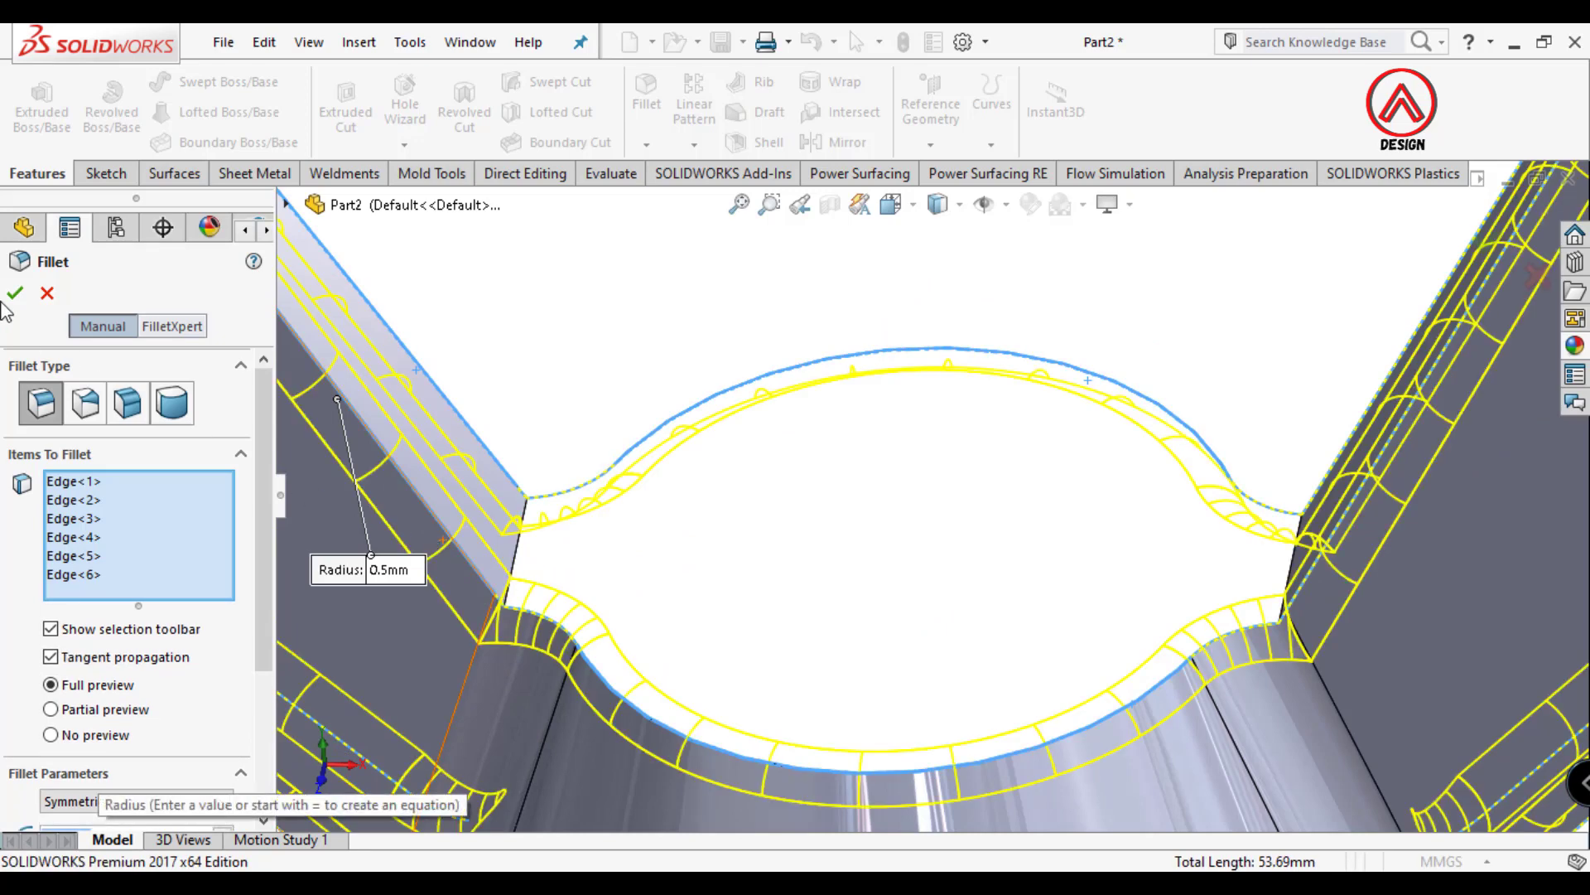
{"action": "key", "text": "Return"}
- Fillet the two short edges where the wings' inner faces meet the body's top face with a 0.5 mm radius
{"action": "left_click", "coordinate": [646, 103]}
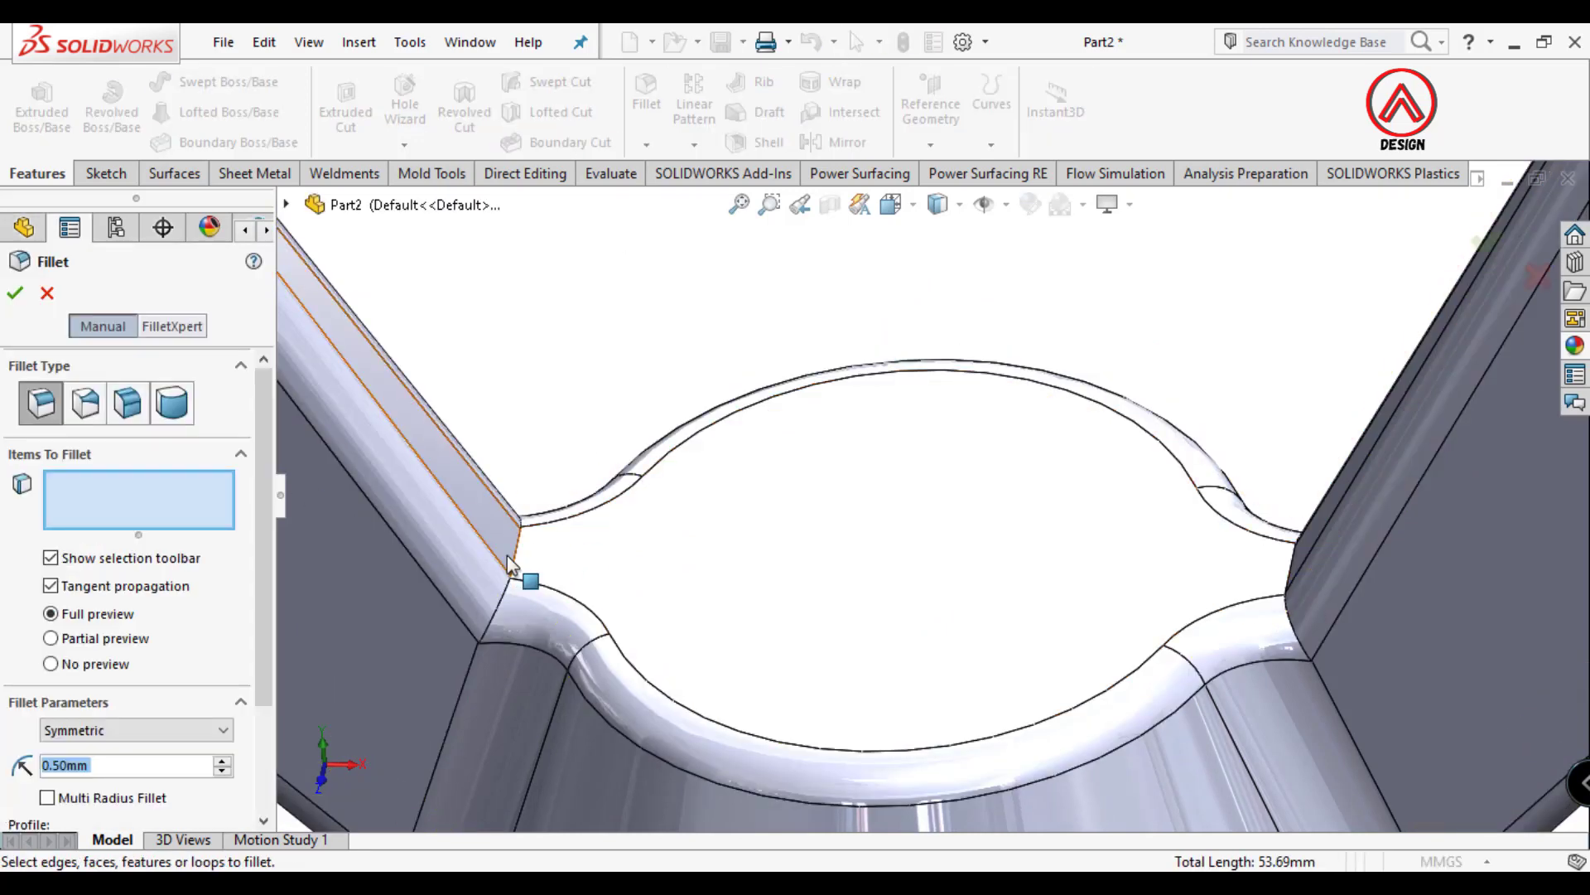
{"action": "left_click", "coordinate": [517, 566]}
{"action": "middle_click_drag", "start_coordinate": [522, 570], "coordinate": [1207, 561]}
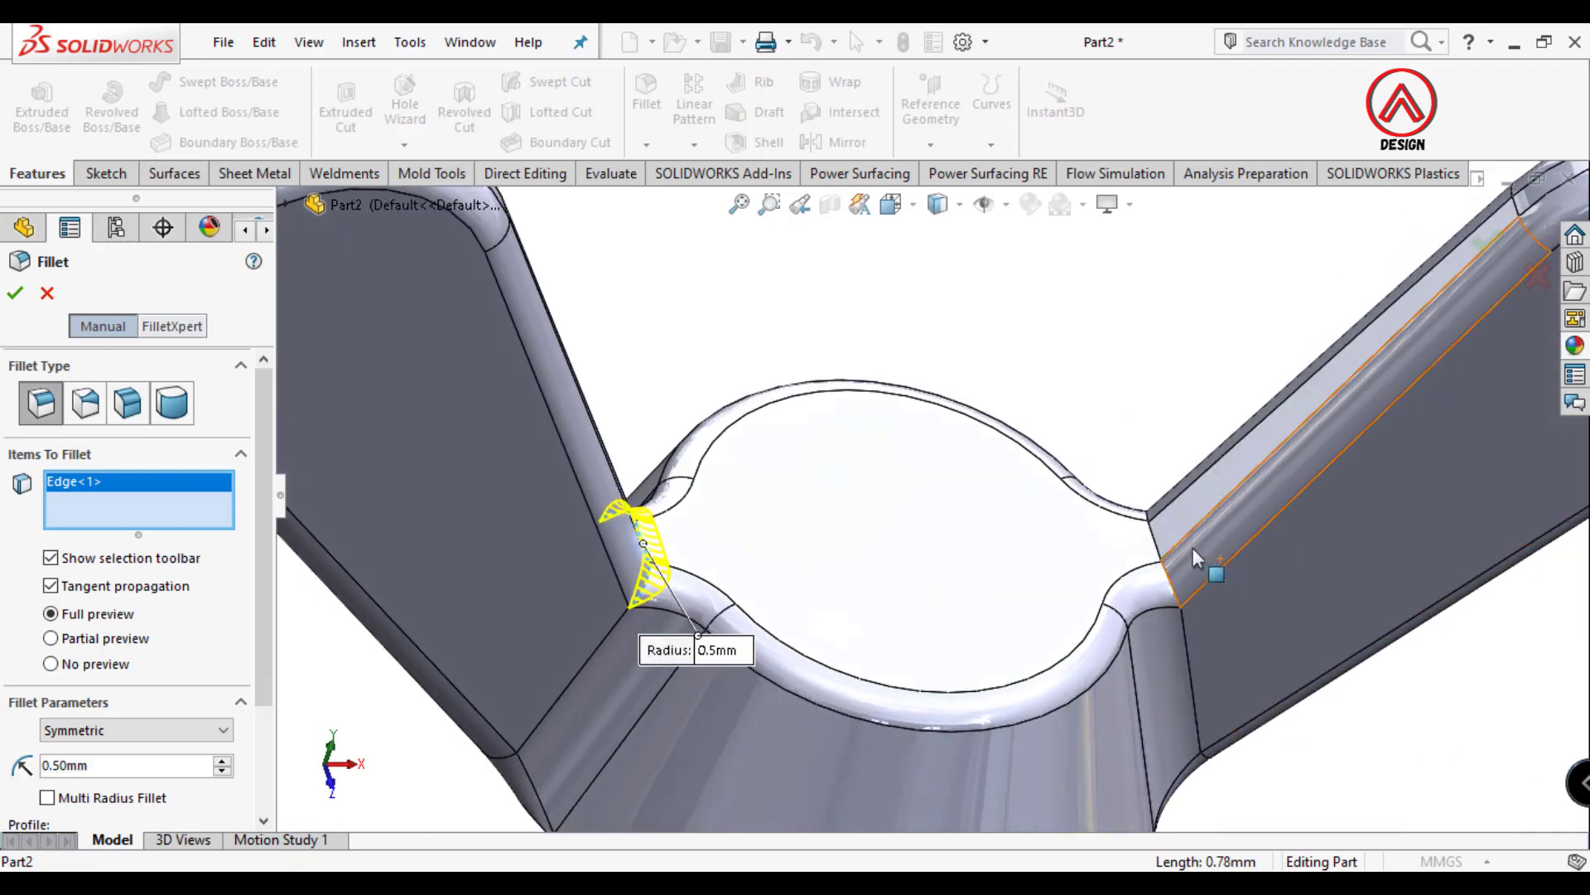
{"action": "left_click", "coordinate": [1154, 546]}
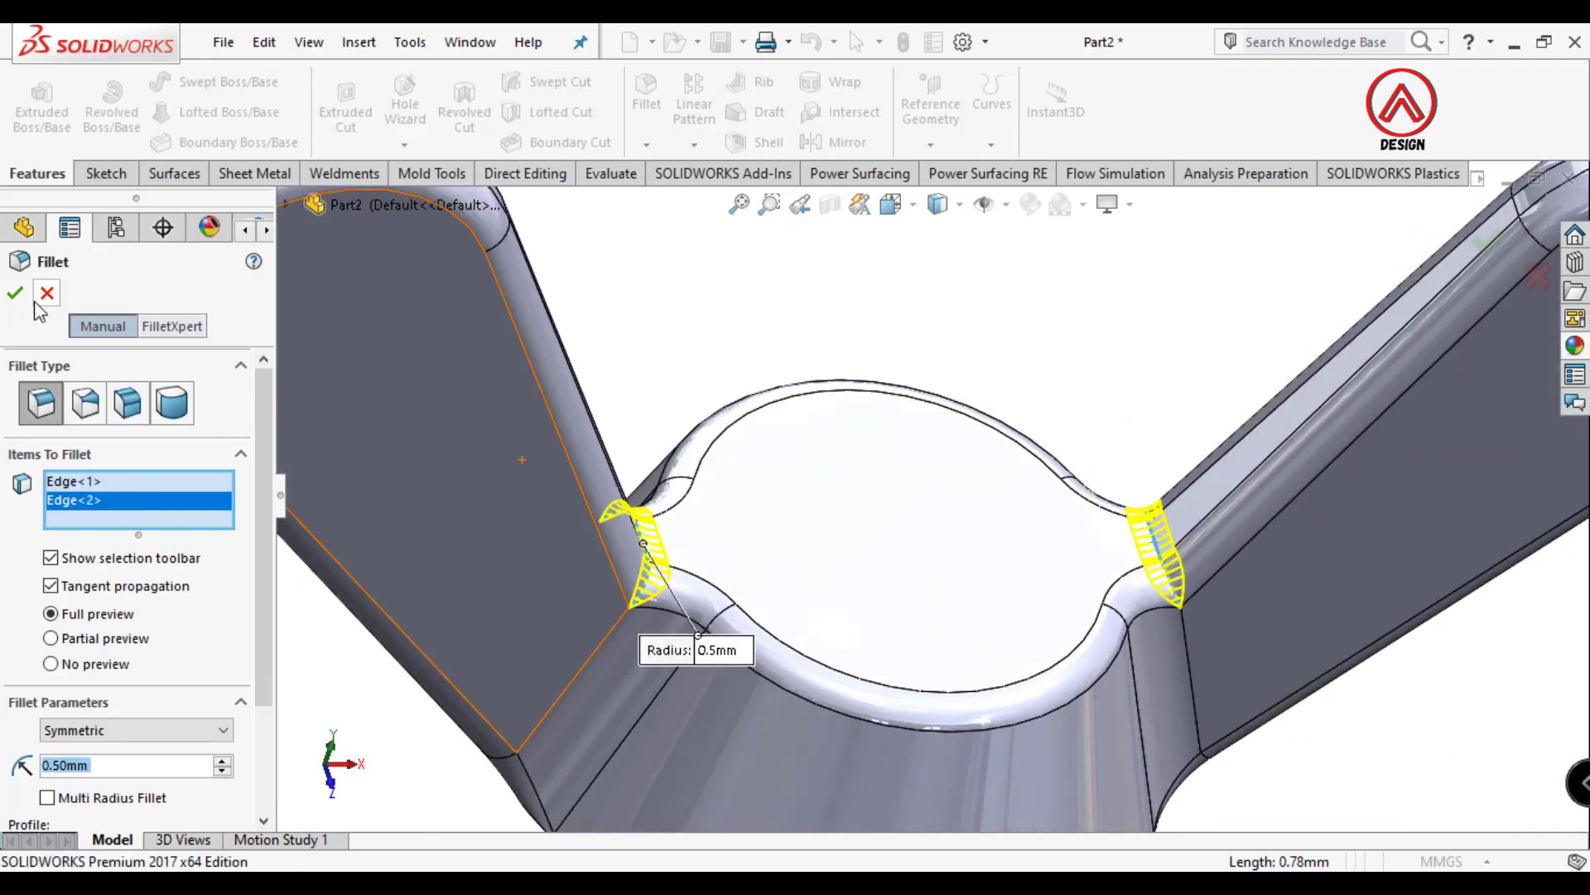
- Examine the fillets on the wings and body of the wing nut from several angles
{"action": "scroll", "coordinate": [1051, 390], "scroll_direction": "up", "scroll_amount": 4}
{"action": "middle_click_drag", "start_coordinate": [1066, 491], "coordinate": [991, 348]}
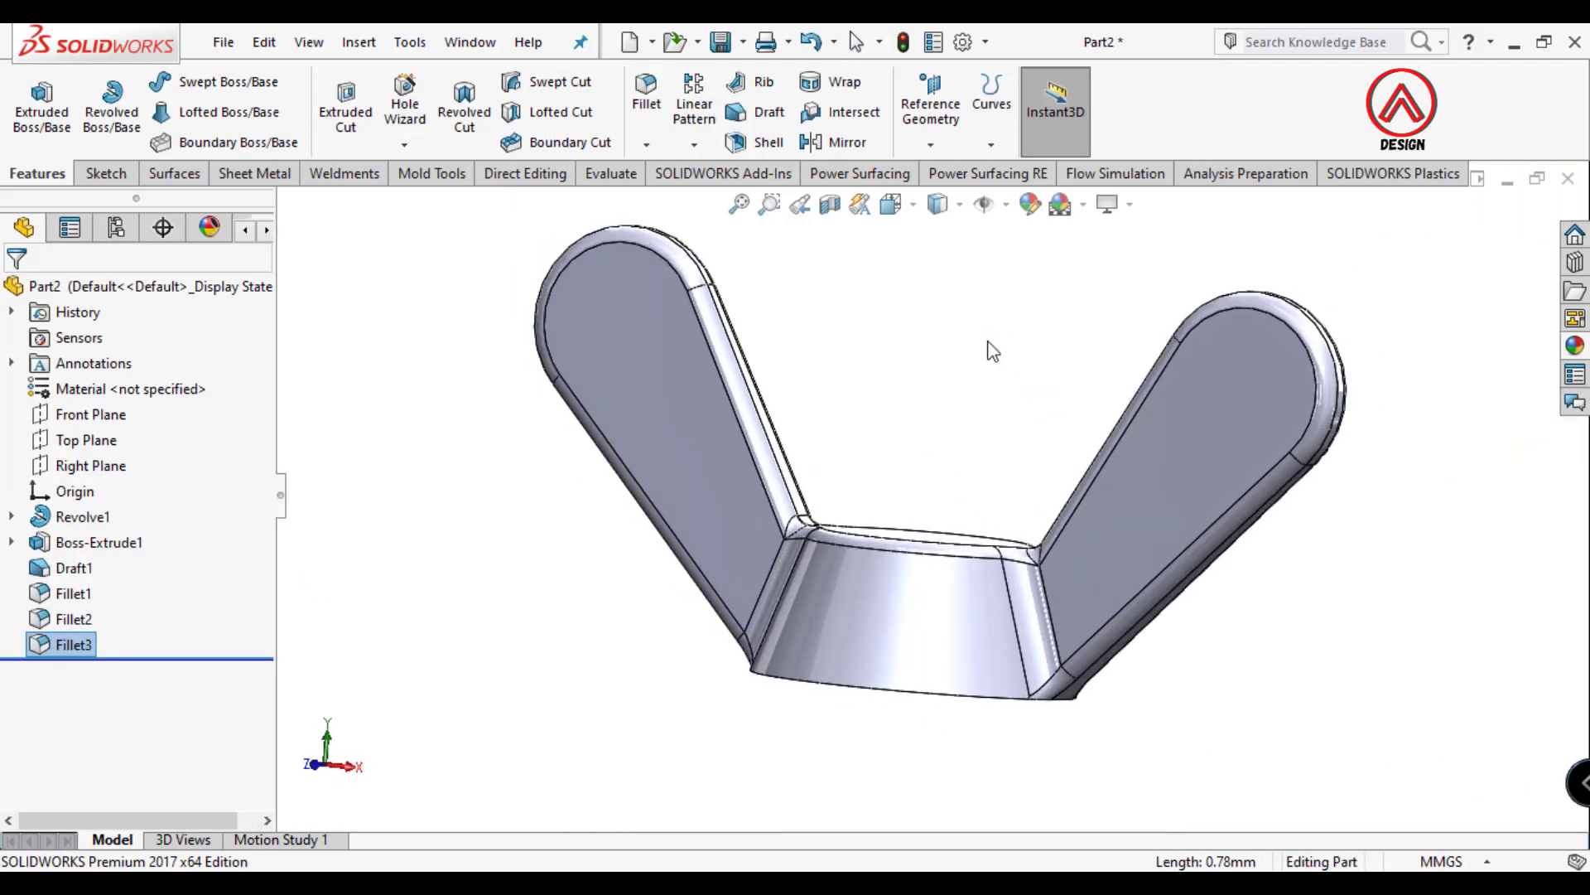
{"action": "scroll", "coordinate": [991, 348], "scroll_direction": "up", "scroll_amount": 4}
{"action": "middle_click_drag", "start_coordinate": [961, 564], "coordinate": [965, 505]}
{"action": "scroll", "coordinate": [948, 446], "scroll_direction": "down", "scroll_amount": 4}
{"action": "left_click", "coordinate": [987, 397]}
{"action": "scroll", "coordinate": [1141, 536], "scroll_direction": "up", "scroll_amount": 3}
{"action": "scroll", "coordinate": [1034, 571], "scroll_direction": "down", "scroll_amount": 4}
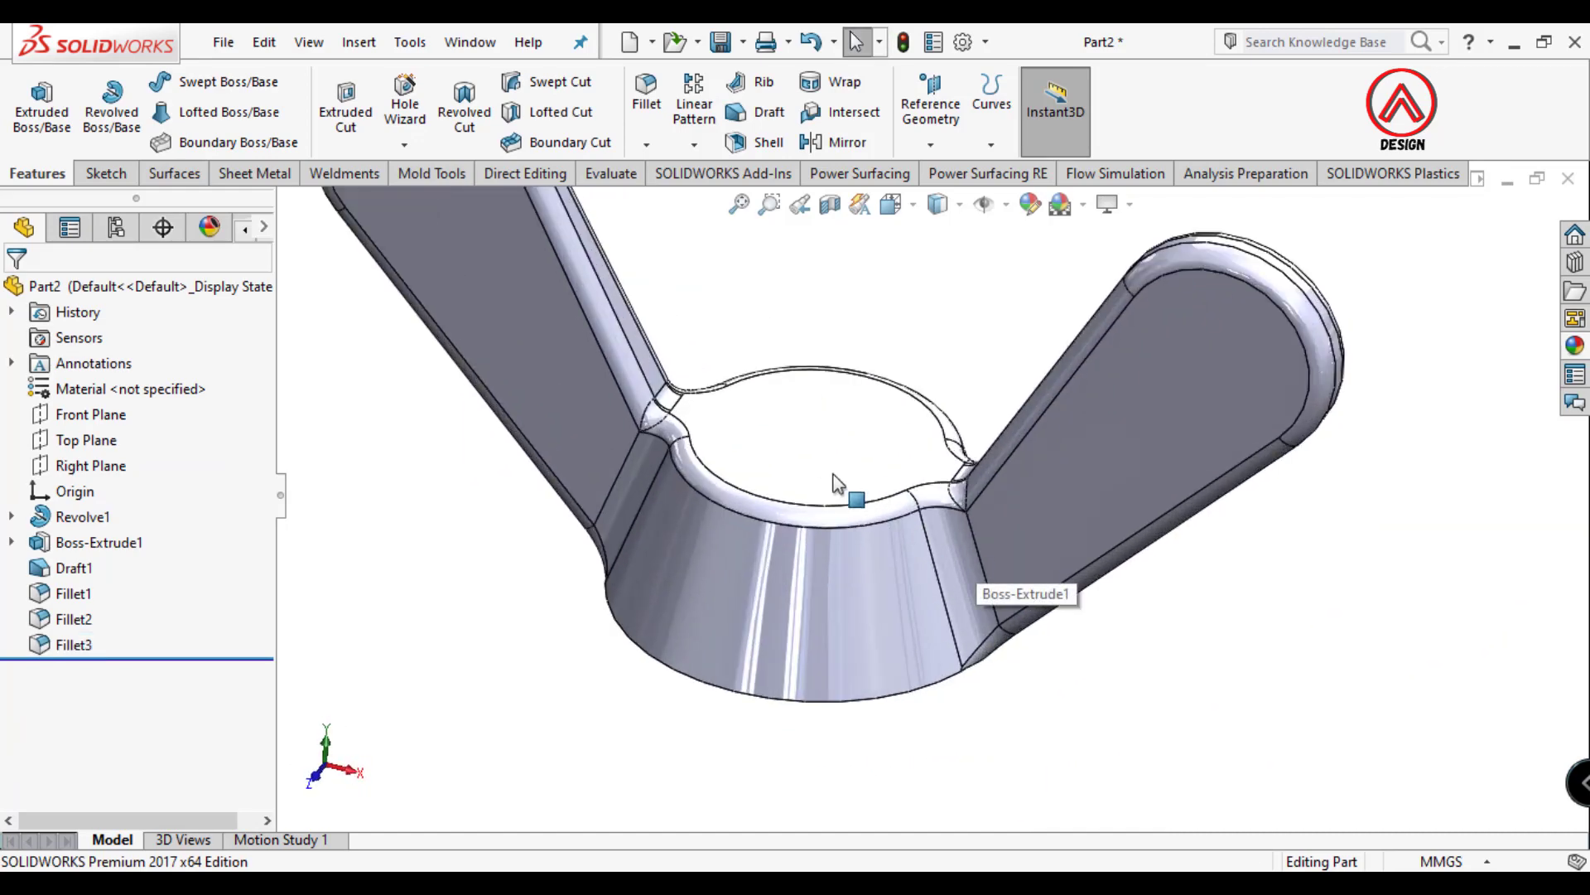
- Set up an ISO Tap Drills hole on the body's top face with size M6 and end condition Through All
{"action": "left_click", "coordinate": [823, 460]}
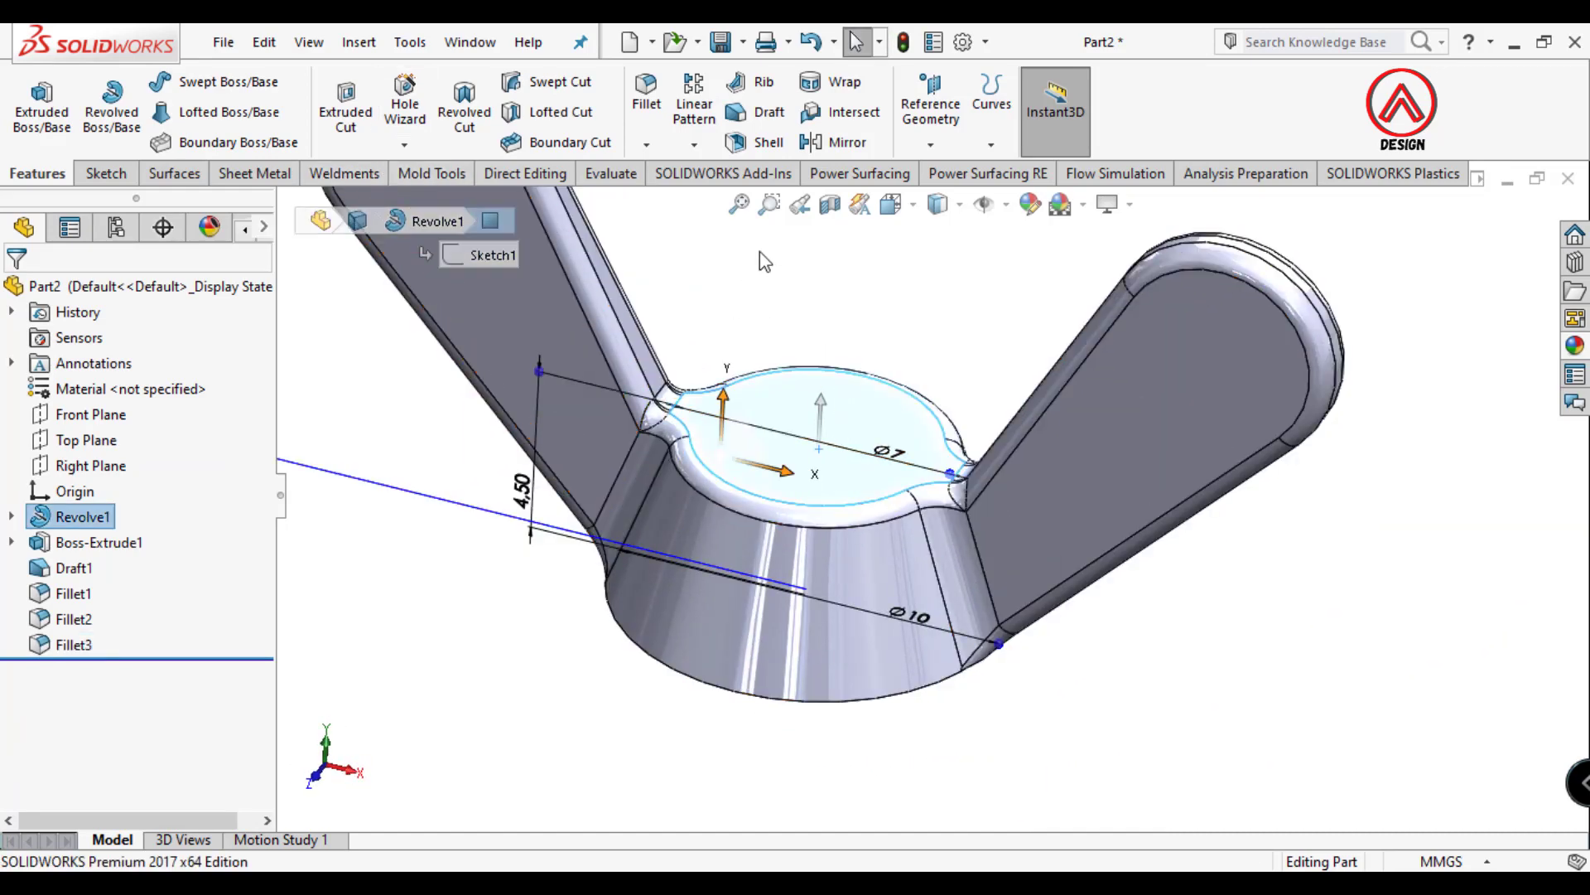
{"action": "left_click", "coordinate": [890, 214]}
{"action": "left_click", "coordinate": [924, 271]}
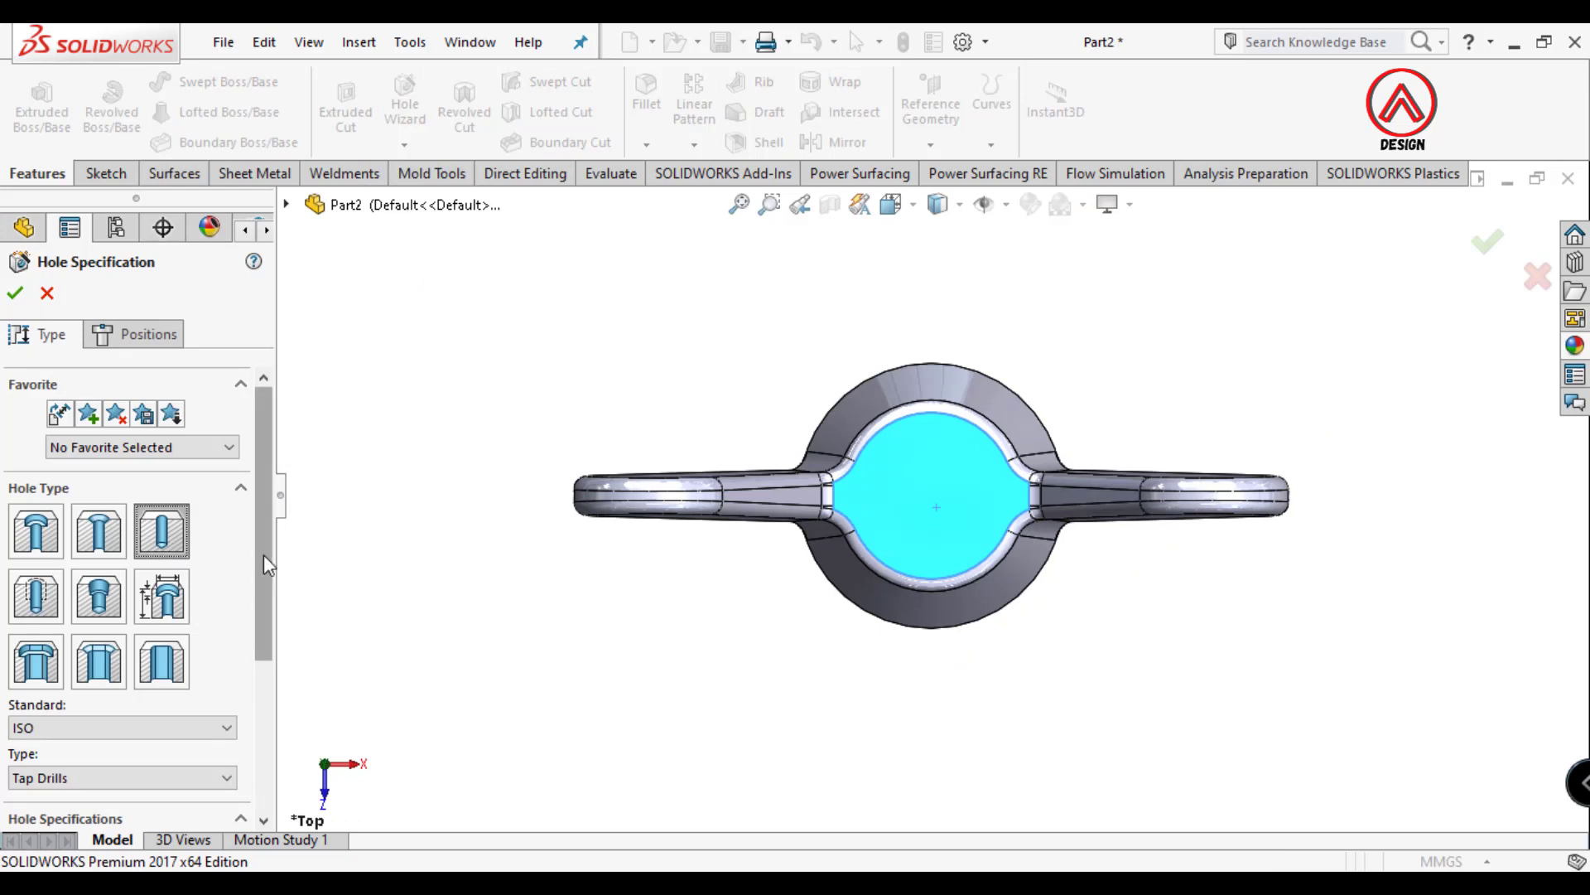
{"action": "left_click_drag", "start_coordinate": [263, 554], "coordinate": [246, 647]}
{"action": "left_click", "coordinate": [116, 623]}
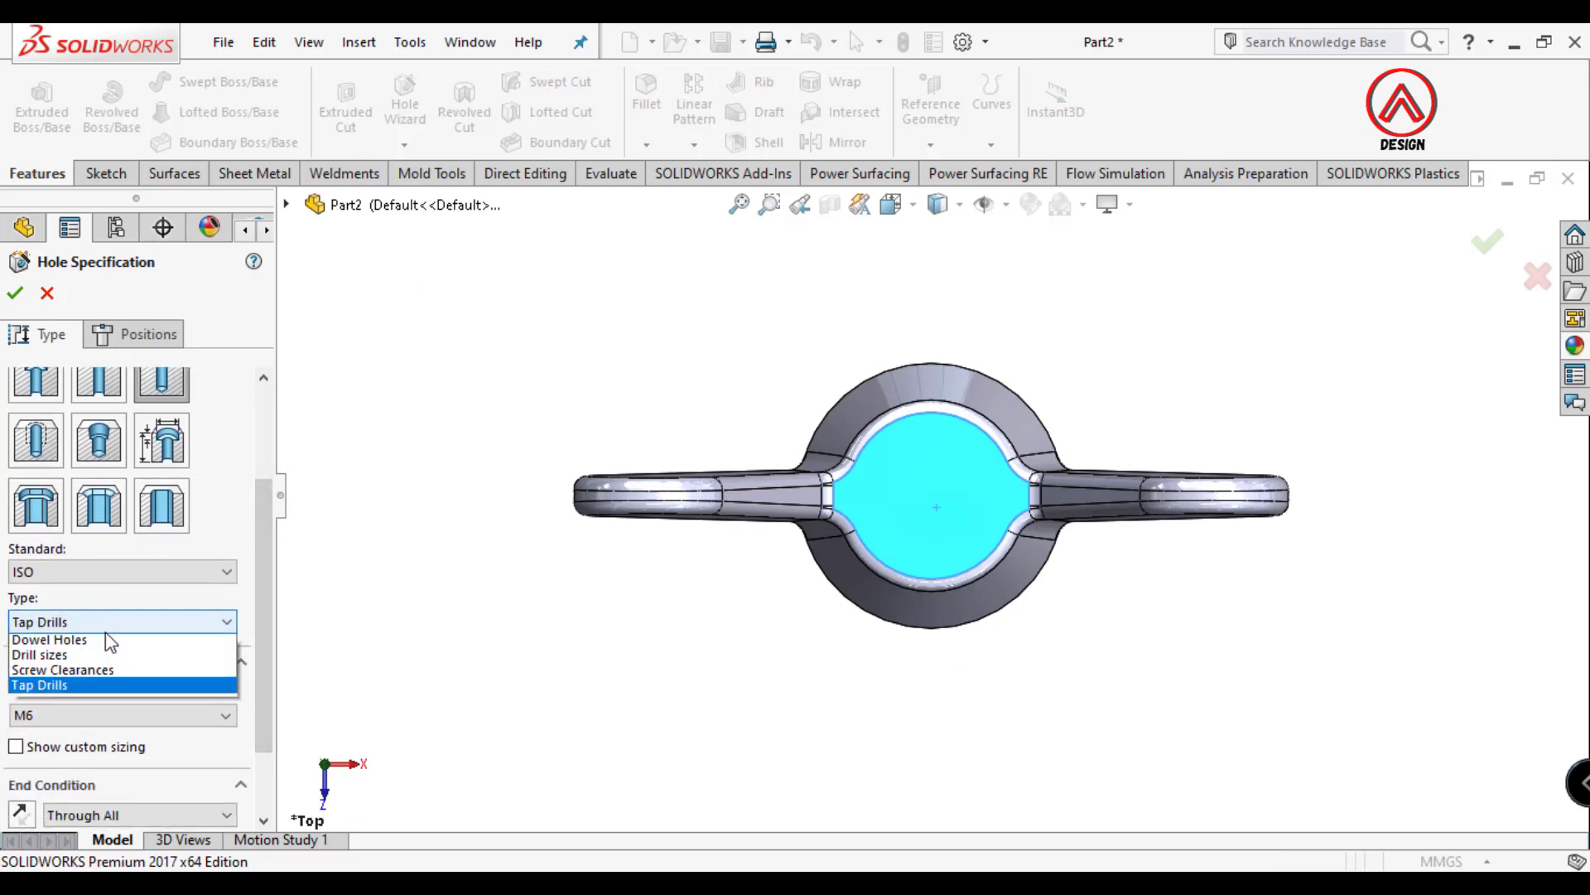
{"action": "left_click", "coordinate": [39, 689]}
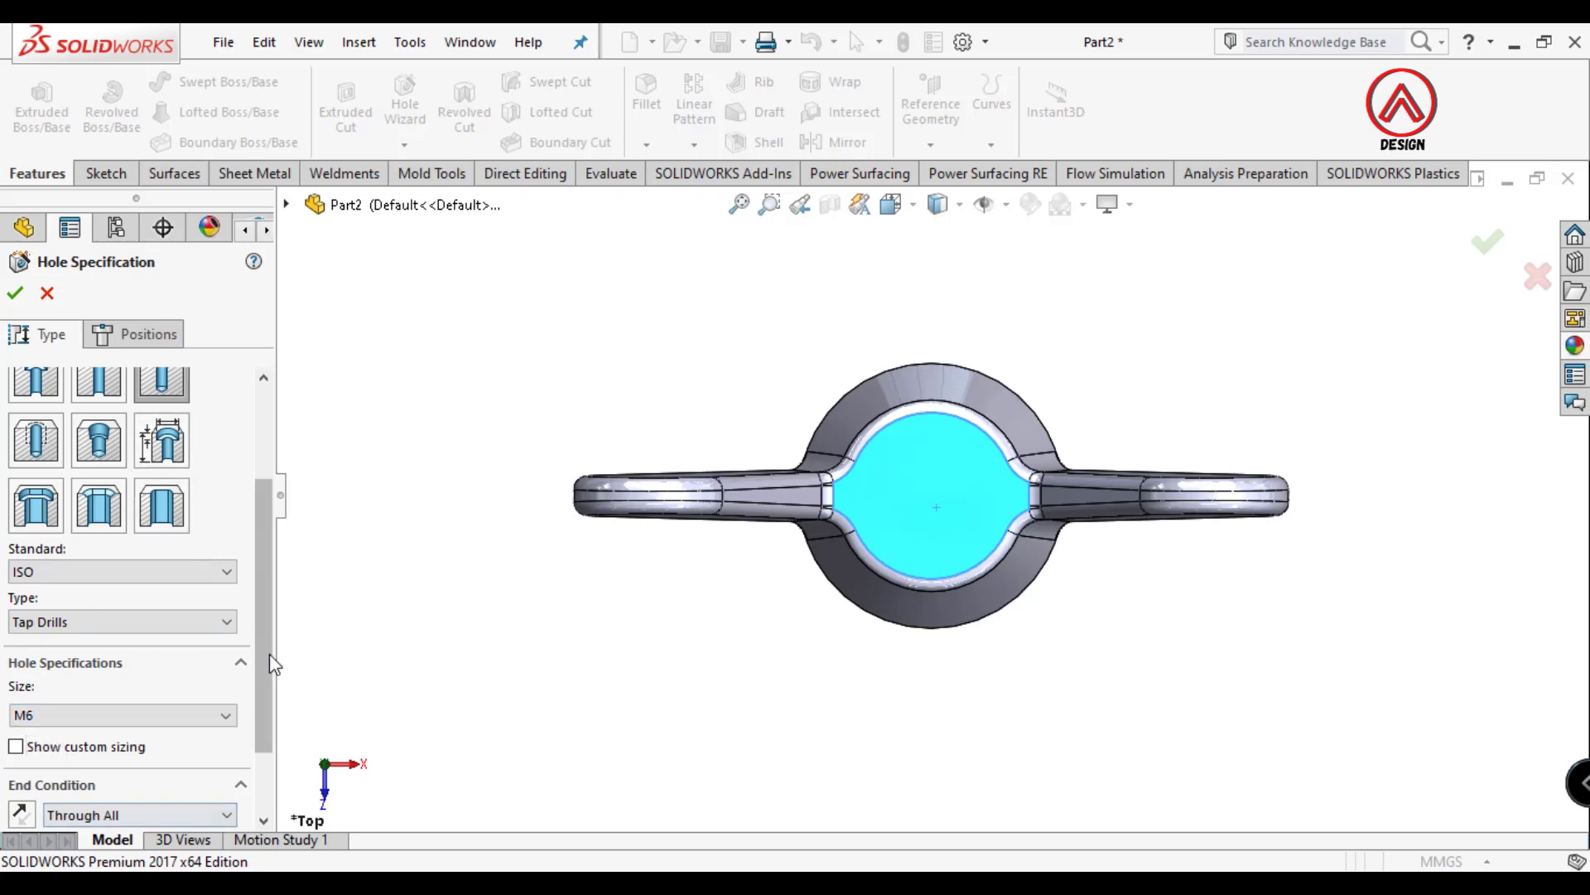
{"action": "left_click_drag", "start_coordinate": [270, 653], "coordinate": [152, 756]}
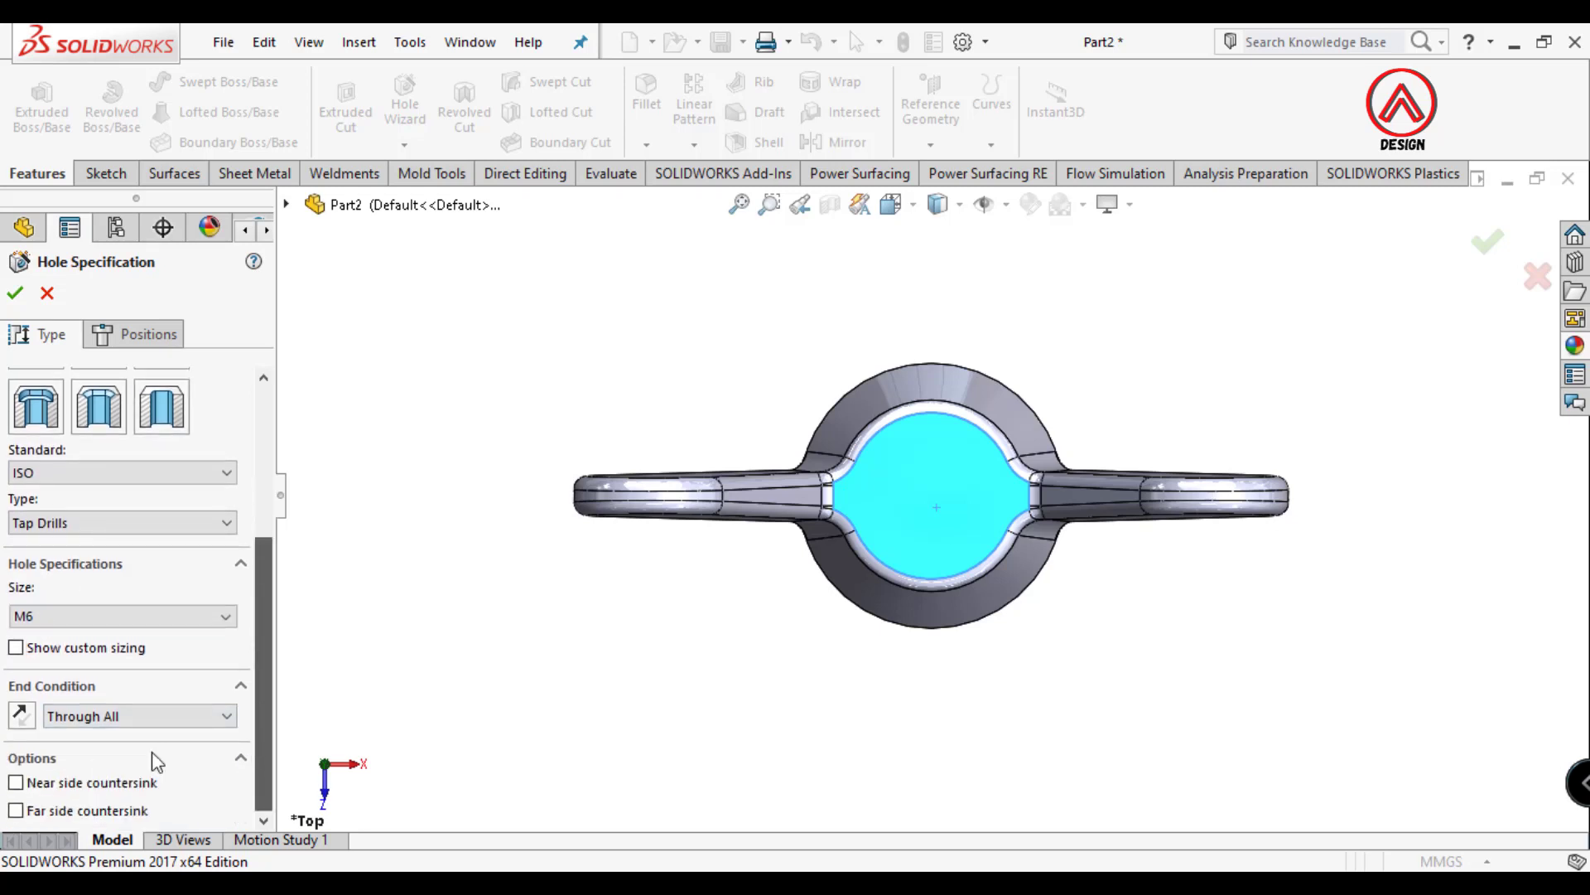
- Position the M6 tap drill hole at the center of the body's top face and create it
{"action": "left_click", "coordinate": [155, 336]}
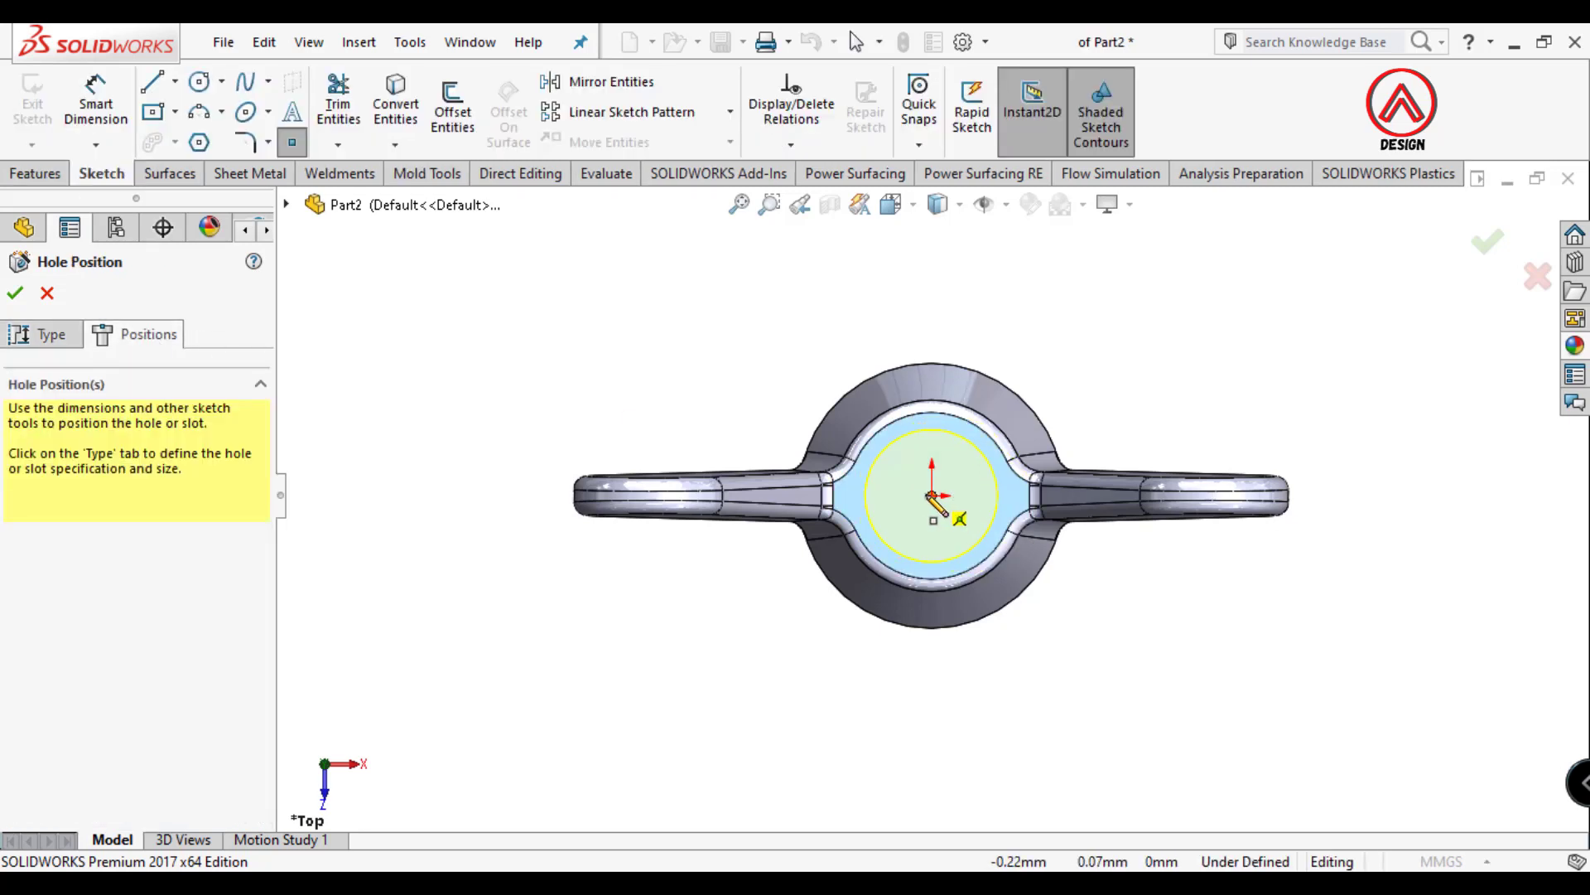
{"action": "mouse_move", "coordinate": [952, 500]}
{"action": "middle_mouse_down"}
{"action": "mouse_move", "coordinate": [947, 542]}
{"action": "mouse_move", "coordinate": [907, 319]}
{"action": "middle_mouse_up"}
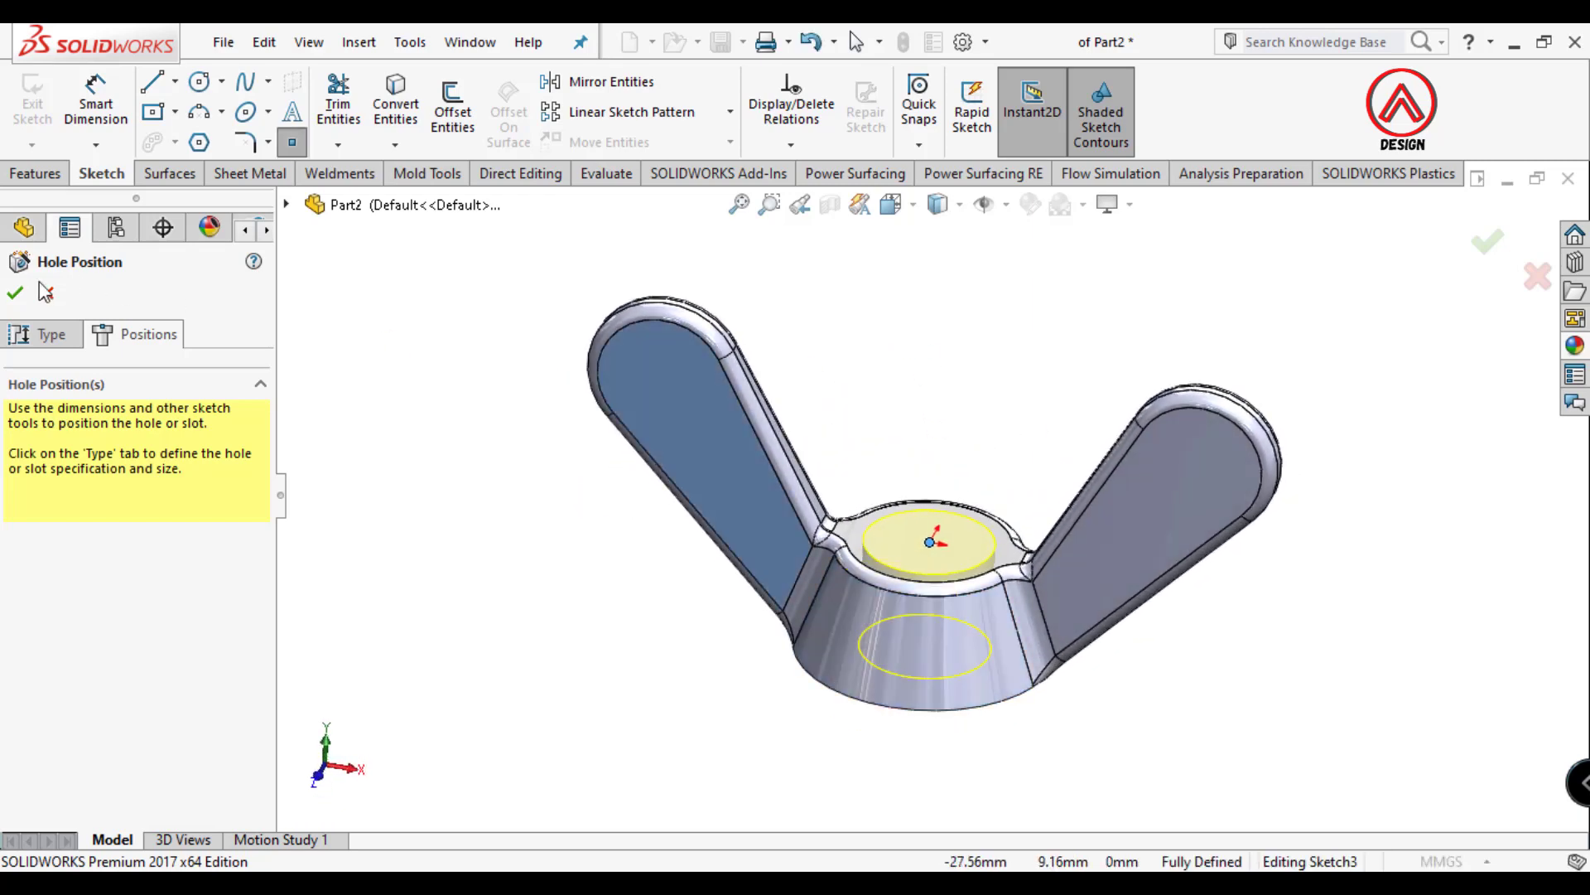
{"action": "left_click", "coordinate": [15, 294]}
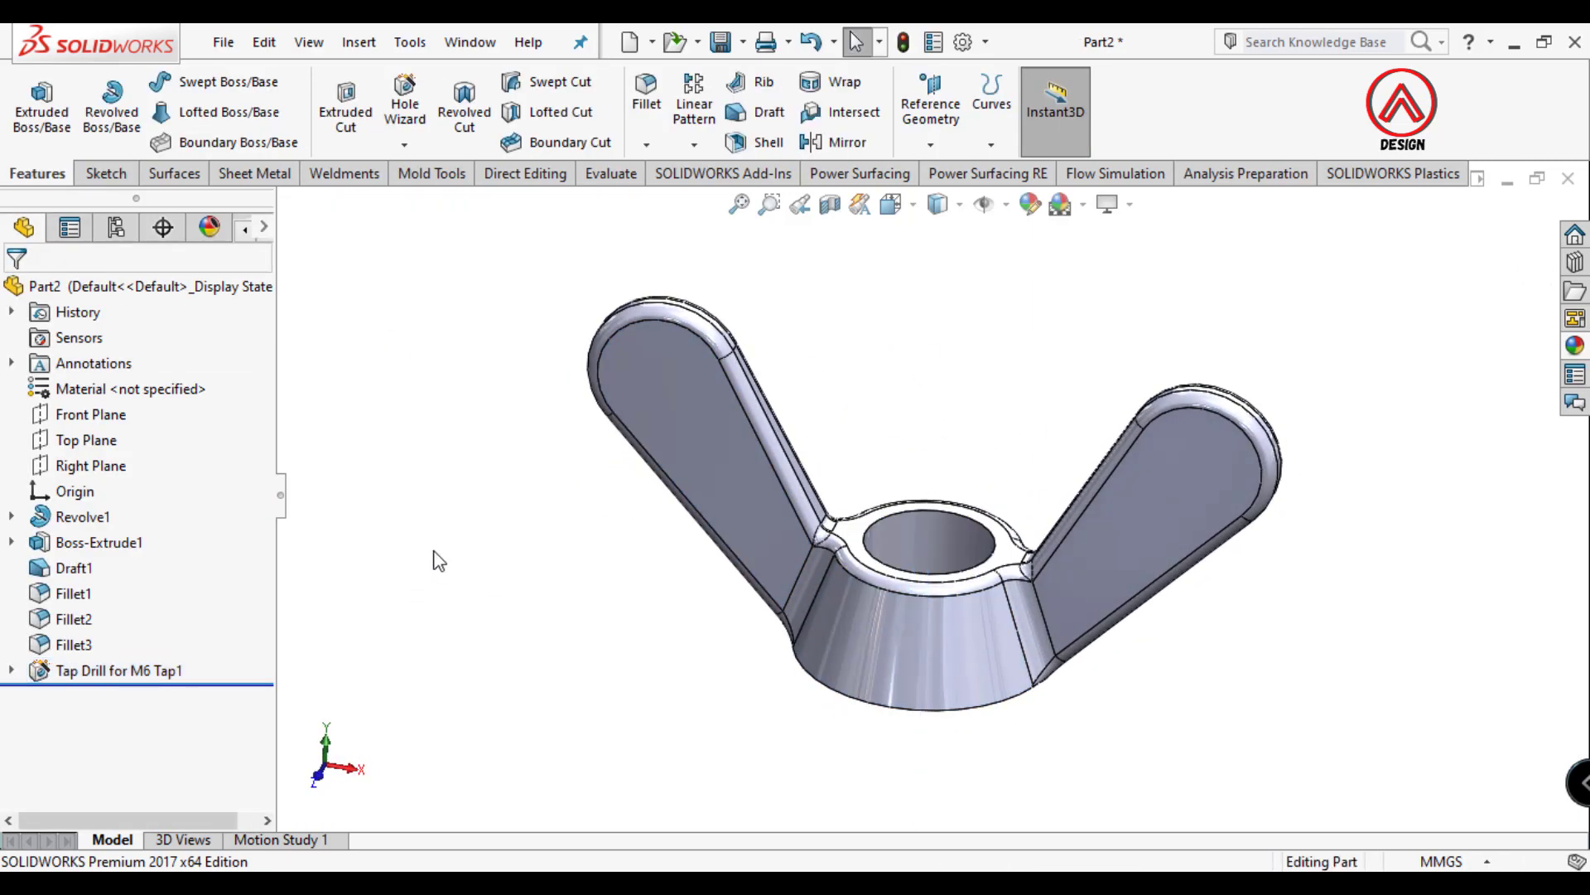
- Chamfer the upper and lower circular edges of the central hole with 0.5 mm at 45 degrees
{"action": "left_click", "coordinate": [646, 142]}
{"action": "left_click", "coordinate": [693, 196]}
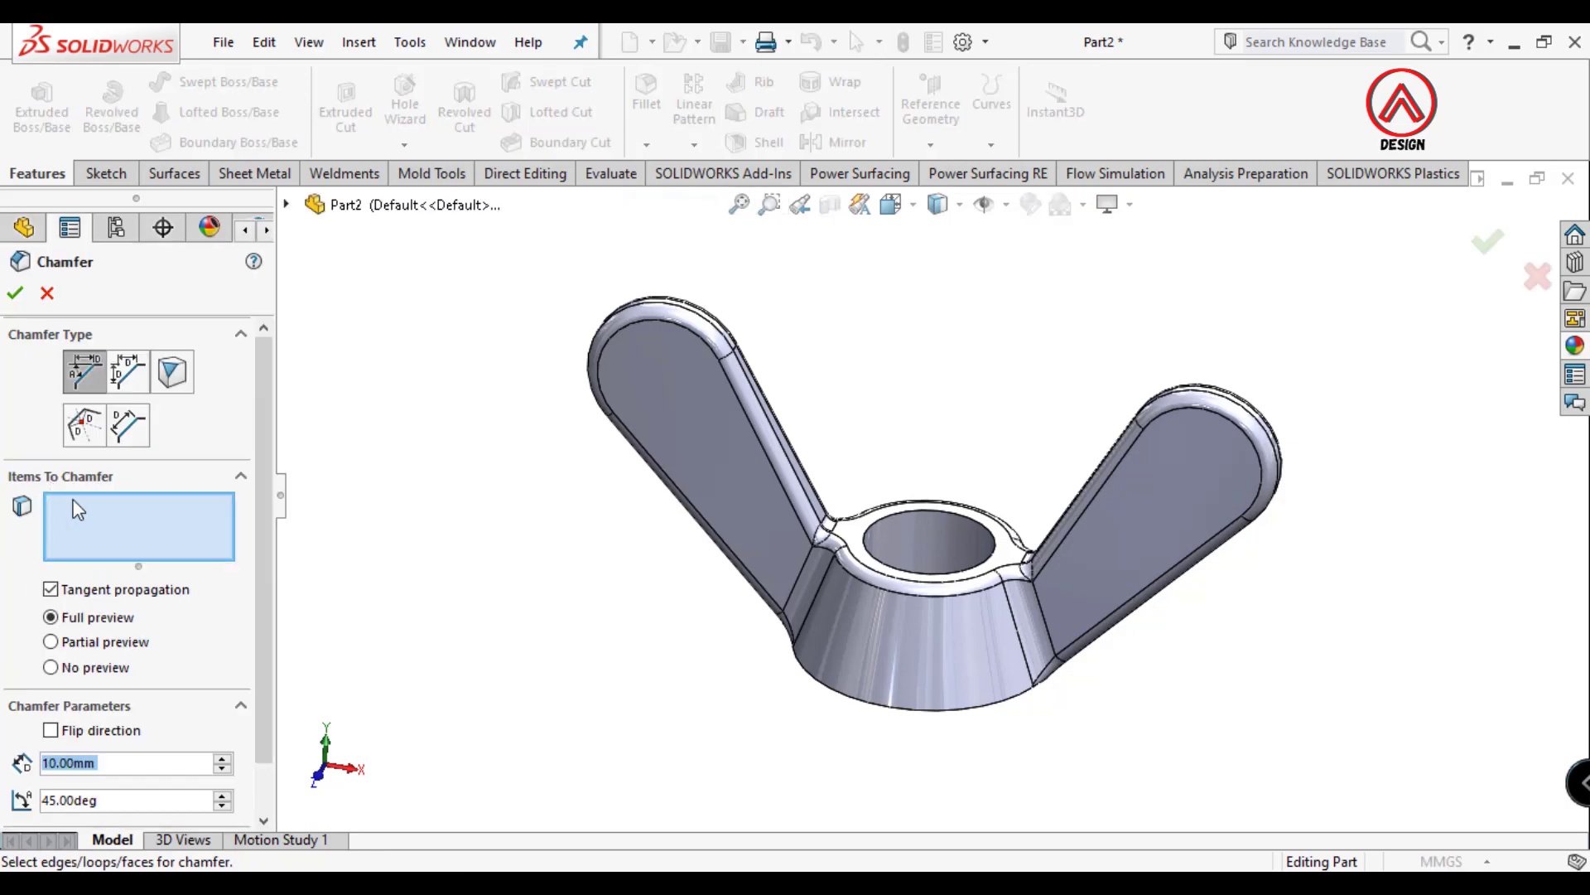
{"action": "left_click", "coordinate": [963, 529]}
{"action": "middle_click_drag", "start_coordinate": [963, 530], "coordinate": [850, 679]}
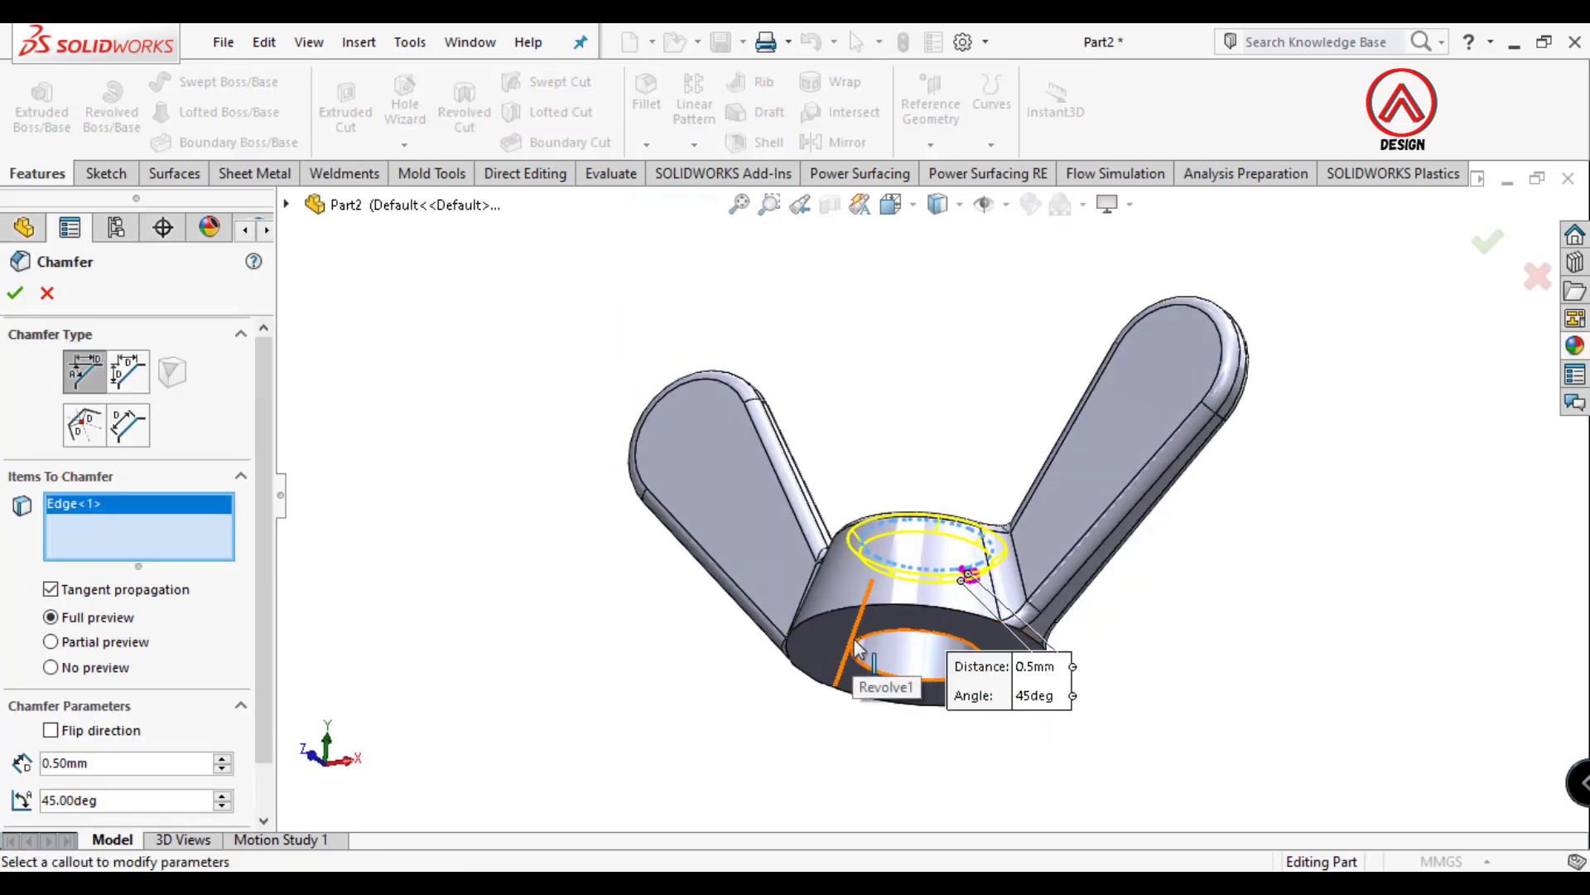
{"action": "left_click", "coordinate": [861, 648]}
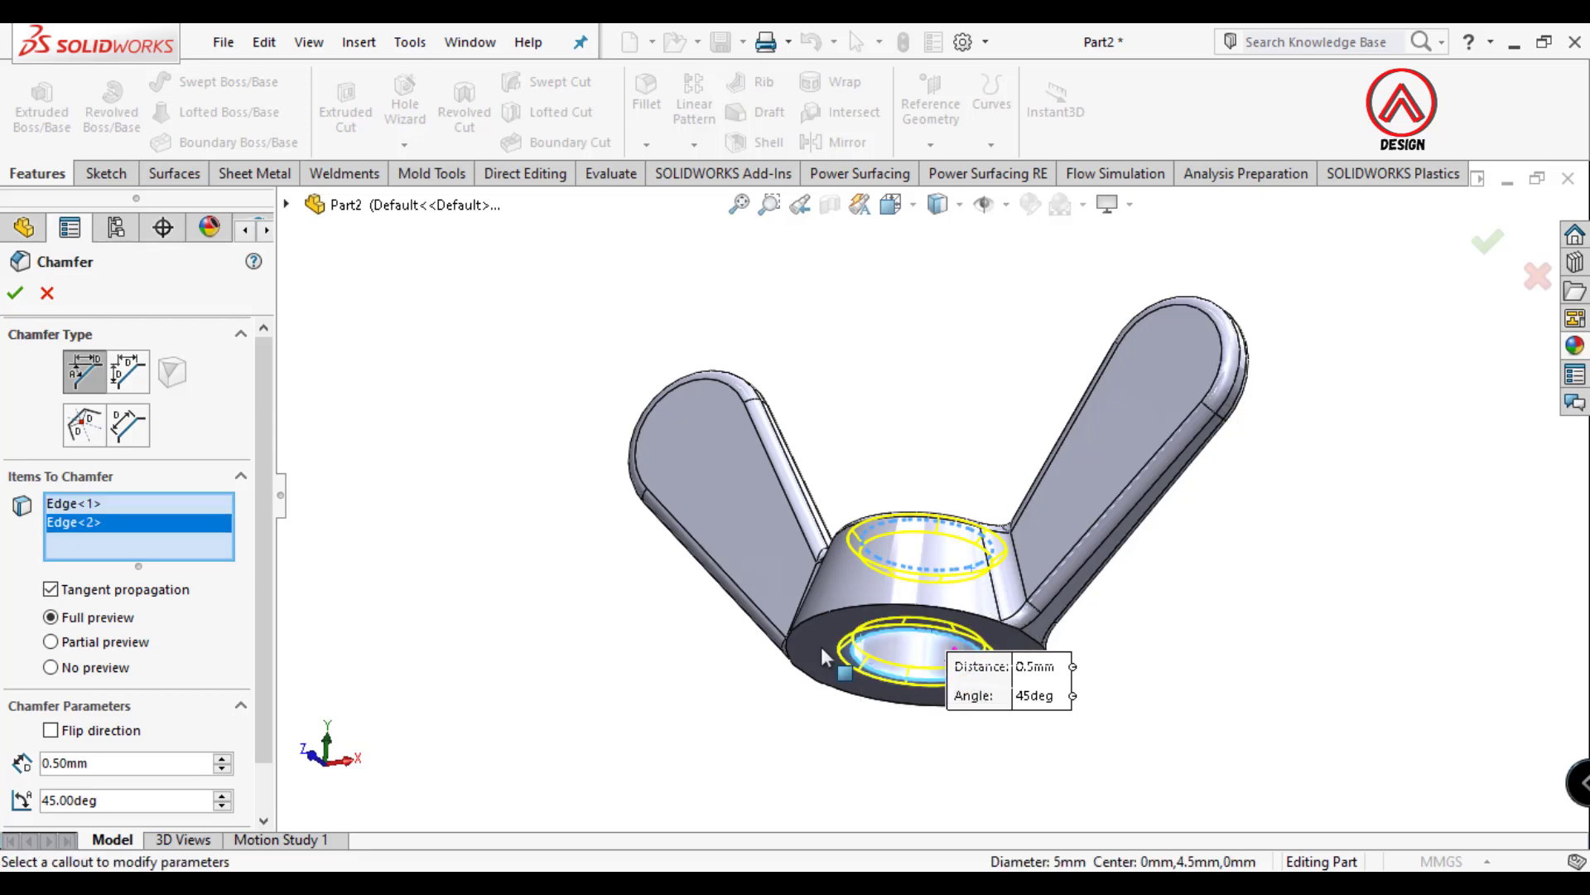
{"action": "left_click", "coordinate": [16, 294]}
- Begin a Thread feature on the central hole, using the inner circular edge below the upper chamfer as its location
{"action": "middle_click_drag", "start_coordinate": [958, 412], "coordinate": [955, 623]}
{"action": "scroll", "coordinate": [969, 601], "scroll_direction": "down", "scroll_amount": 3}
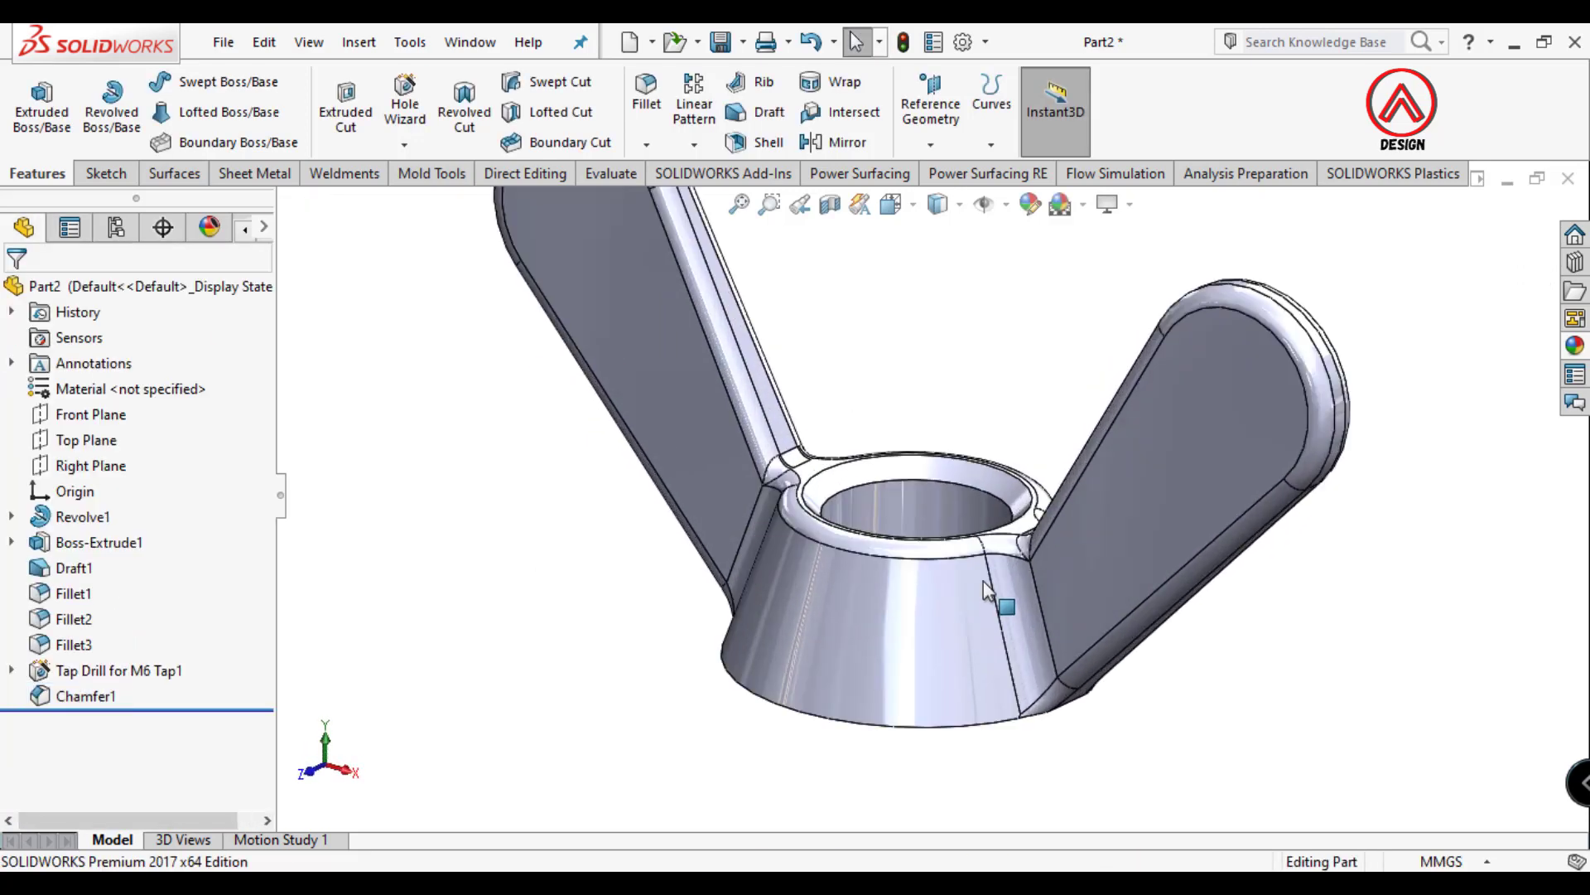
{"action": "left_click", "coordinate": [405, 106]}
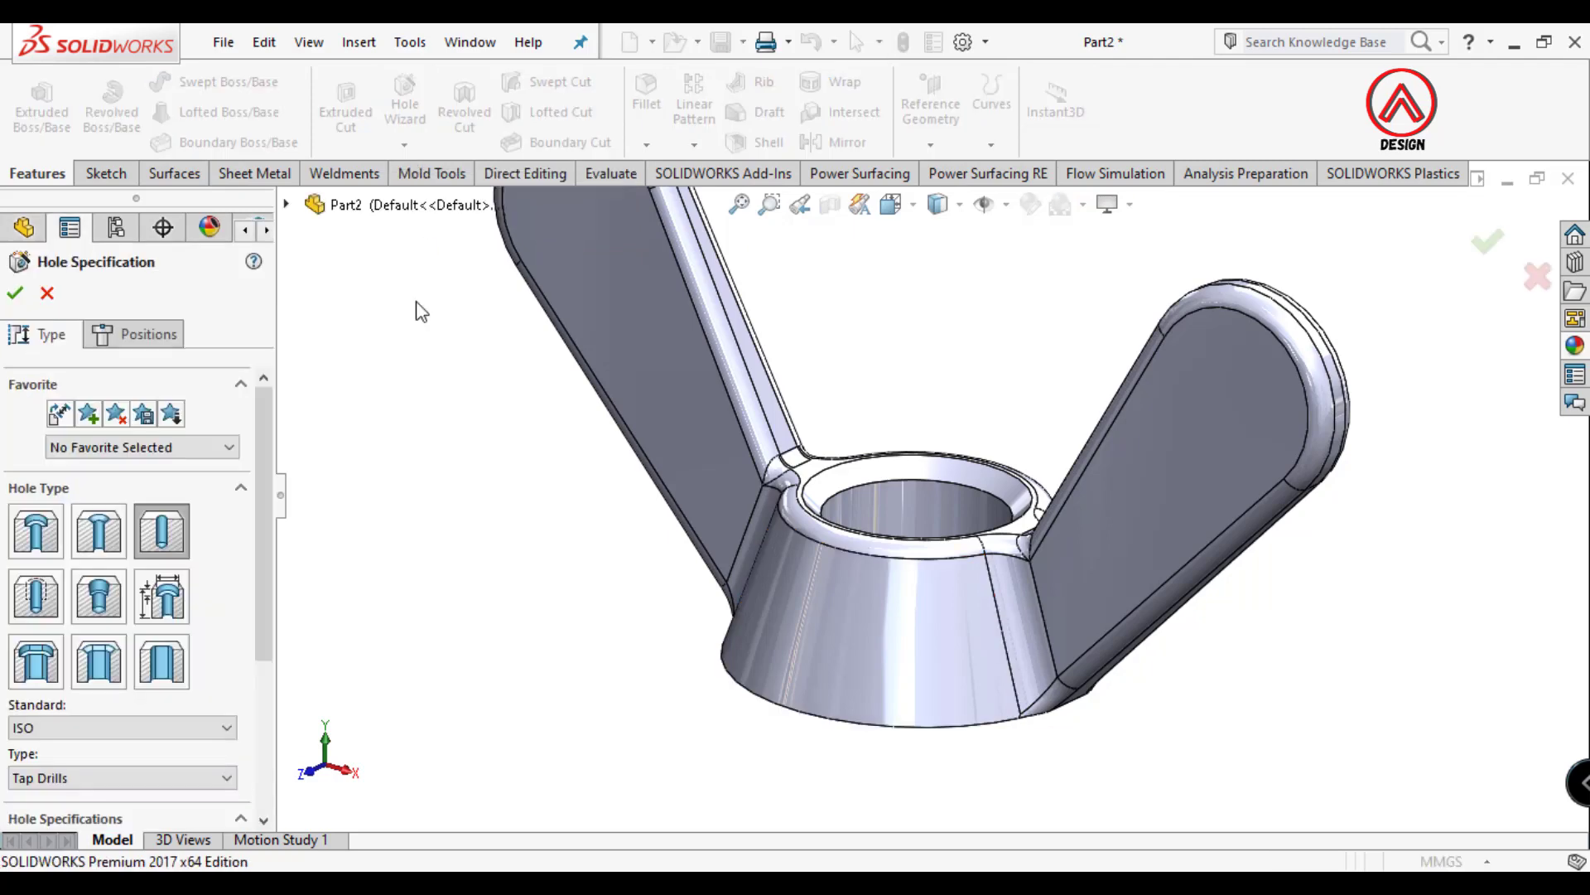
{"action": "left_click", "coordinate": [47, 294]}
{"action": "left_click", "coordinate": [405, 146]}
{"action": "left_click", "coordinate": [419, 224]}
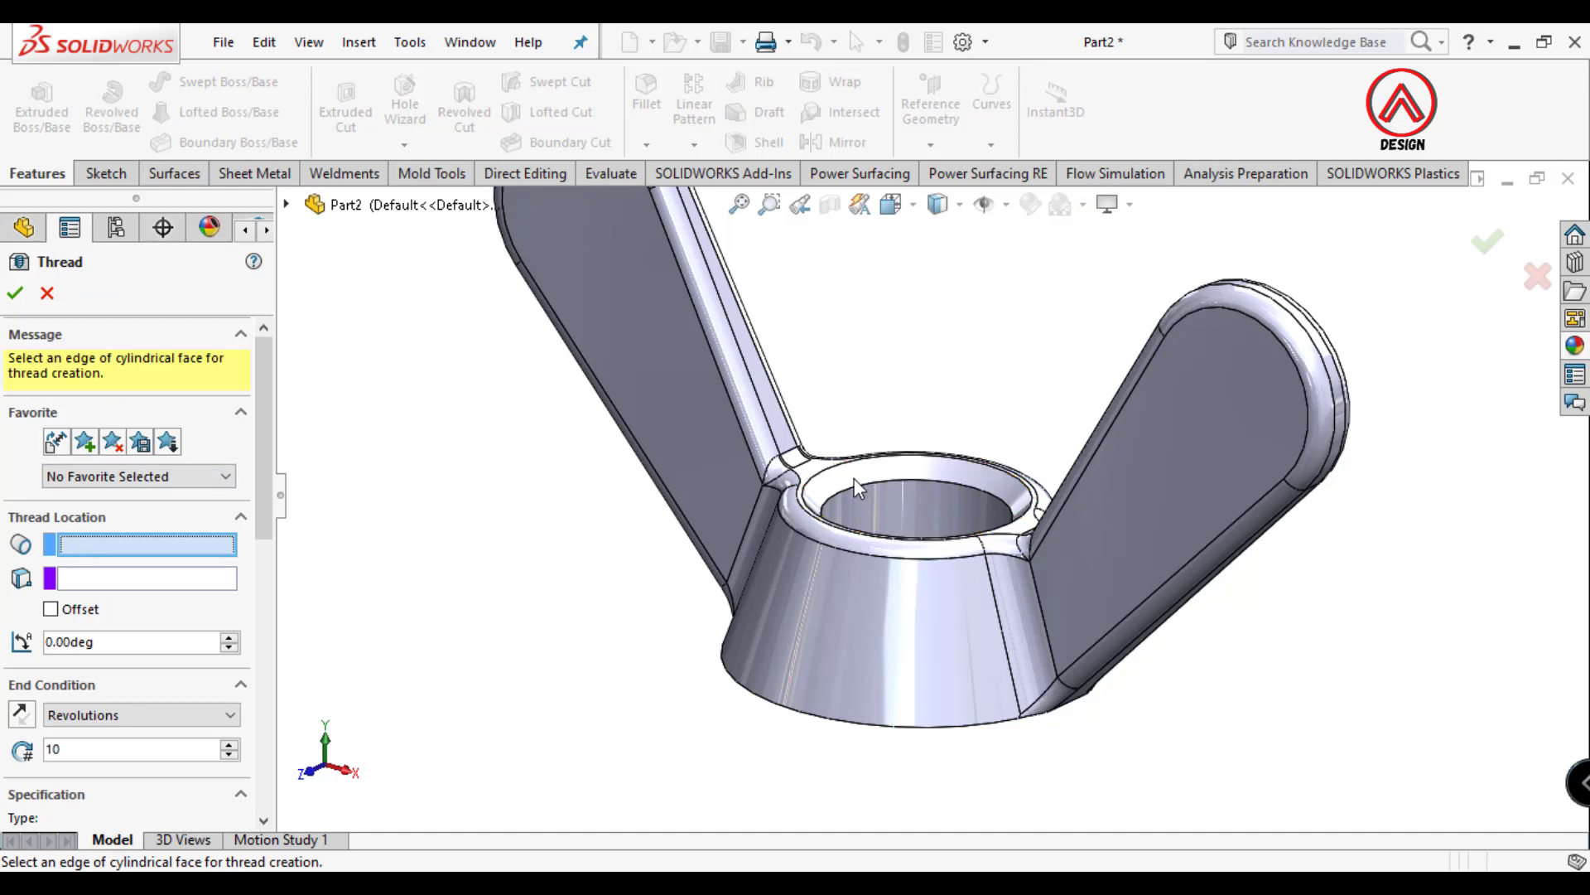
{"action": "left_click_drag", "start_coordinate": [262, 543], "coordinate": [74, 557]}
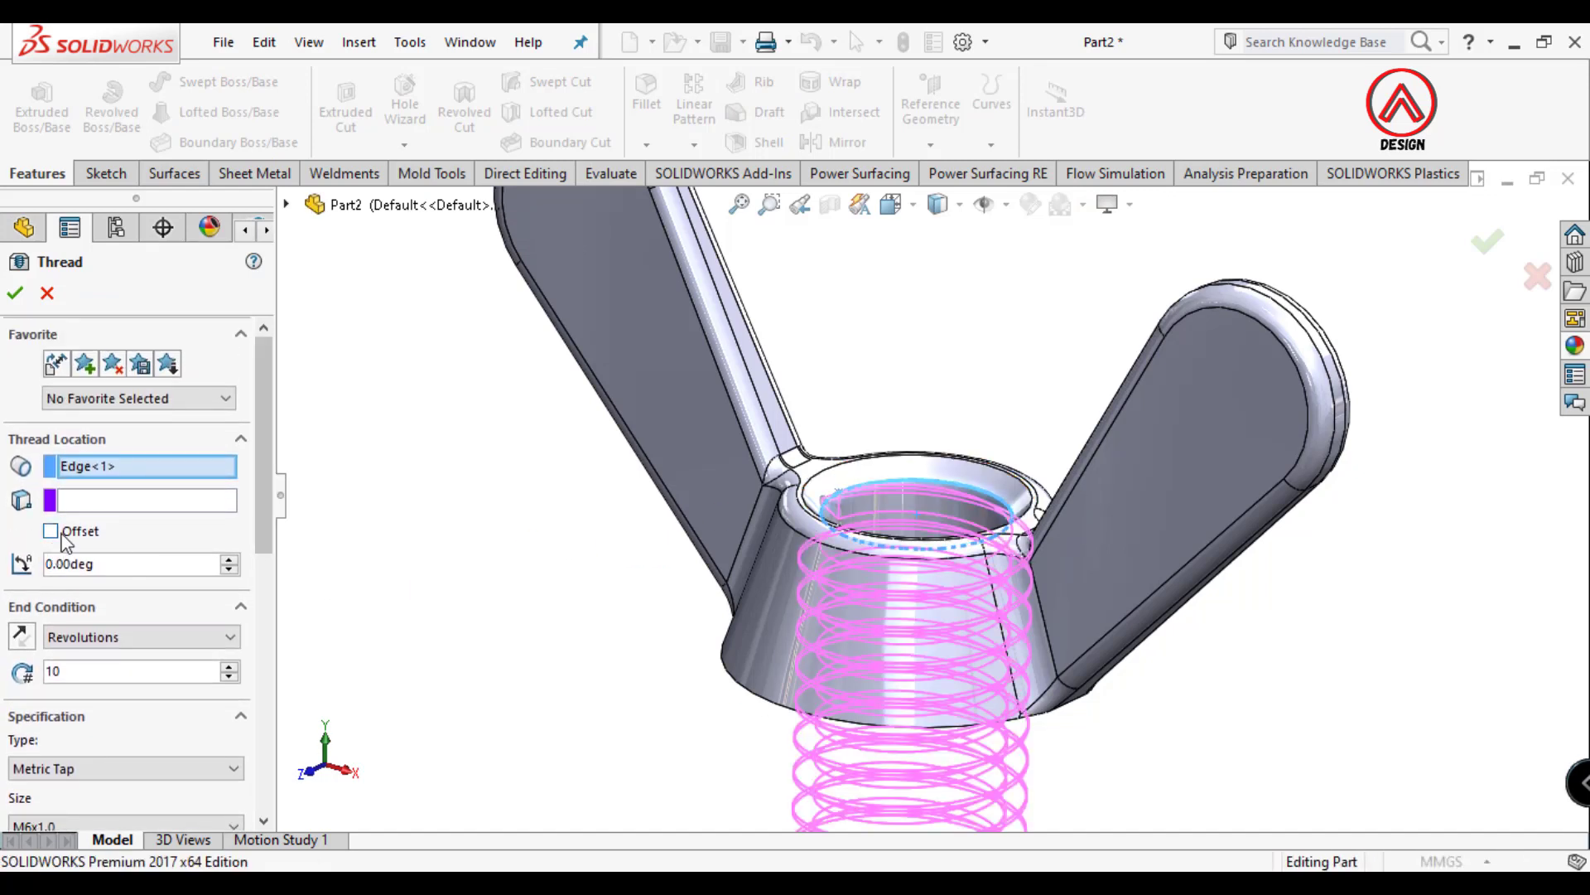
- Offset the thread's start 2 mm outward from the selected edge so it begins above the hole
{"action": "left_click", "coordinate": [61, 533]}
{"action": "left_click", "coordinate": [22, 564]}
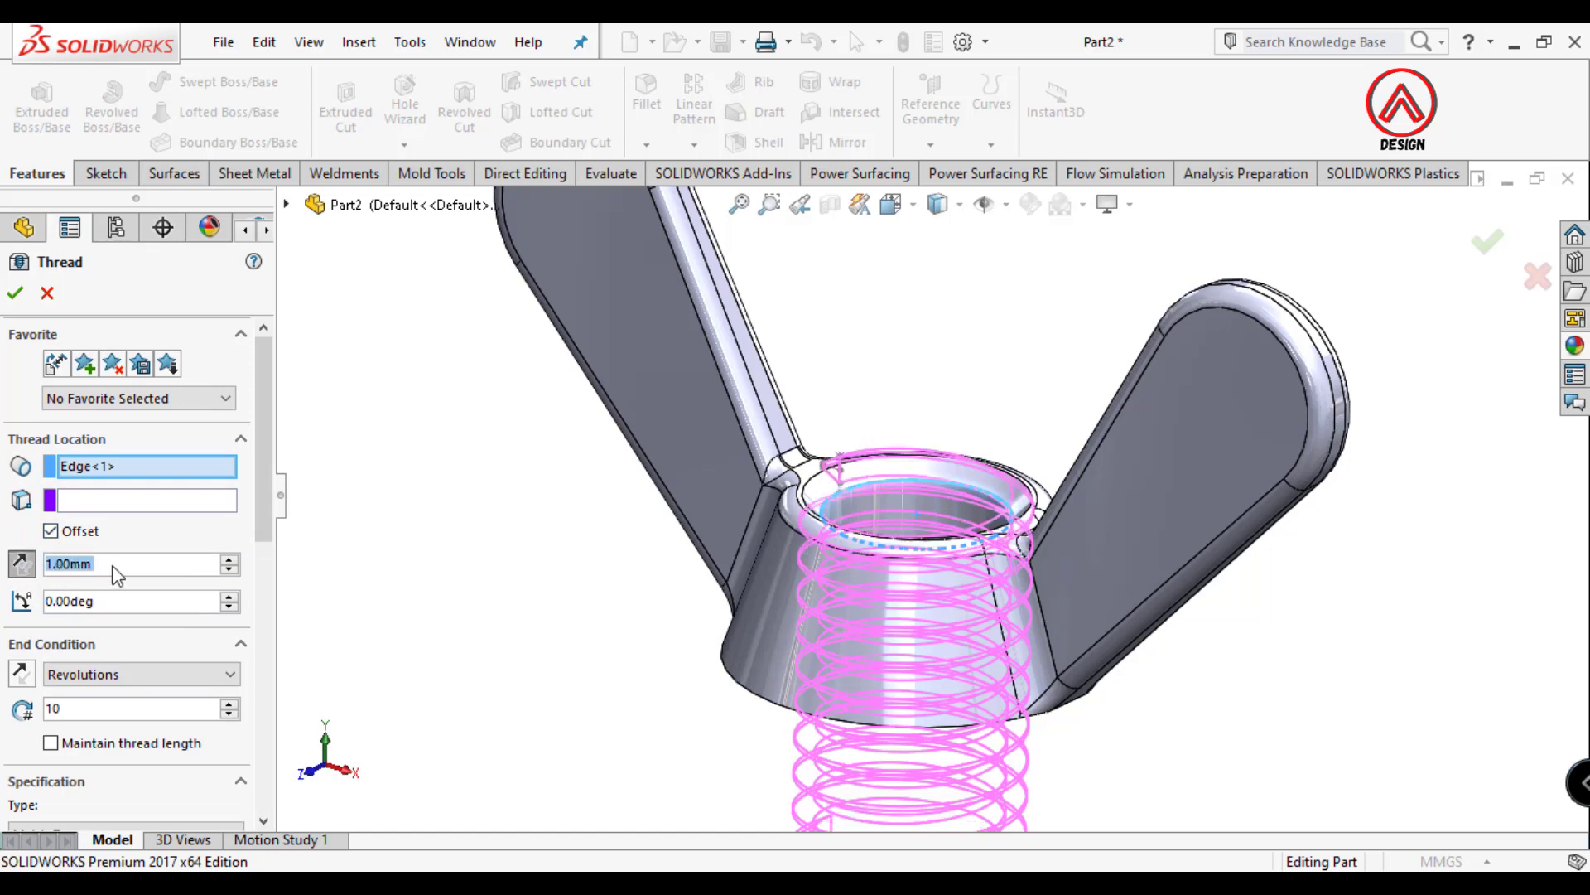
{"action": "type", "text": "2"}
{"action": "key", "text": "Return"}
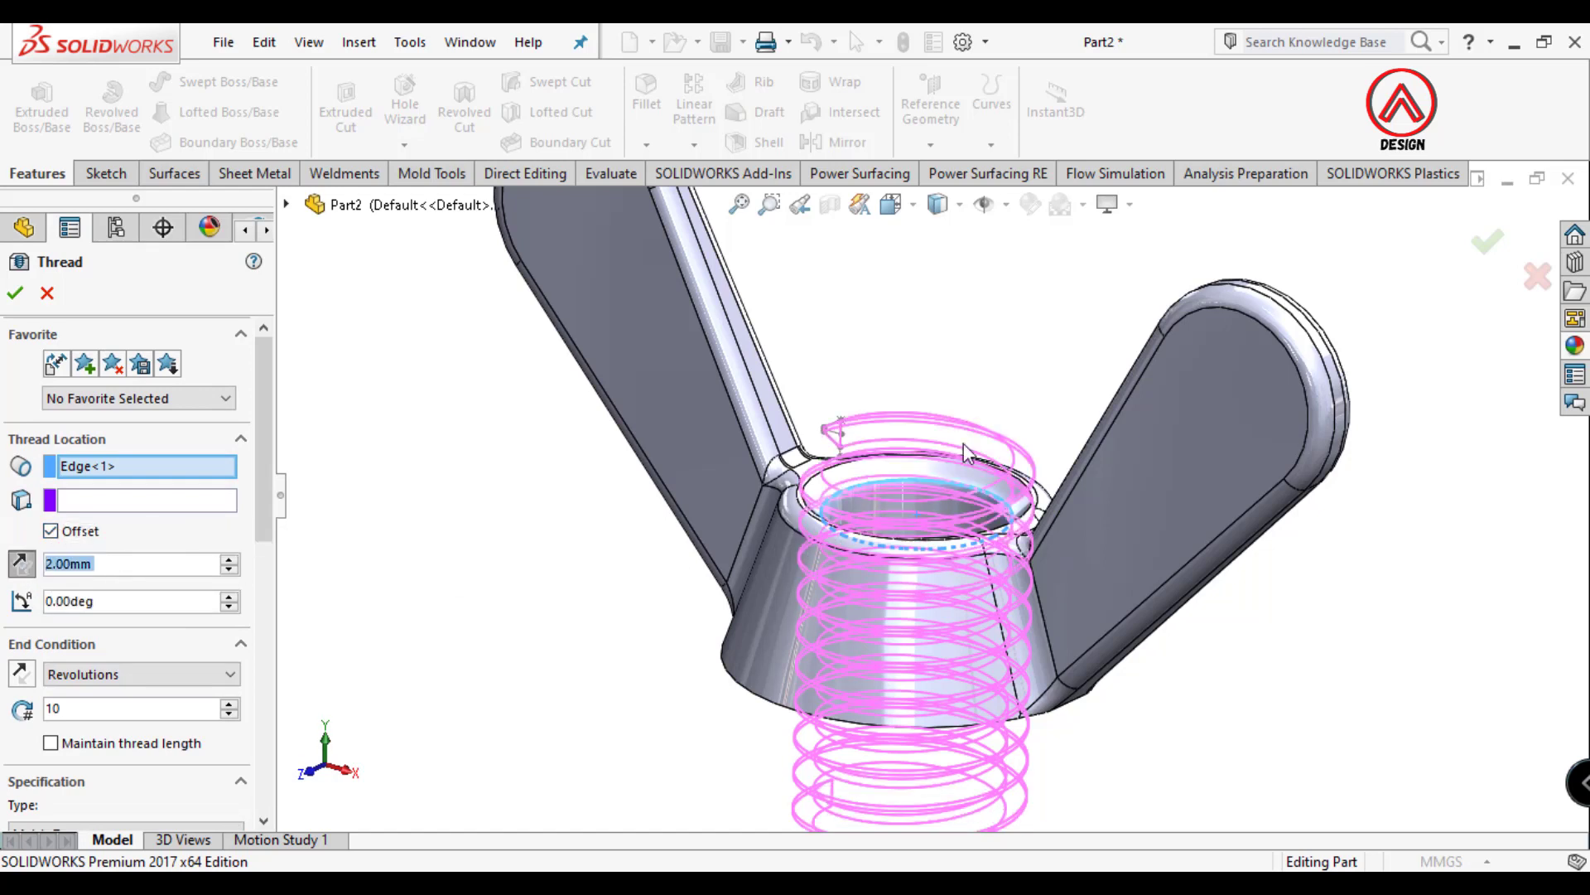
{"action": "left_click", "coordinate": [23, 564]}
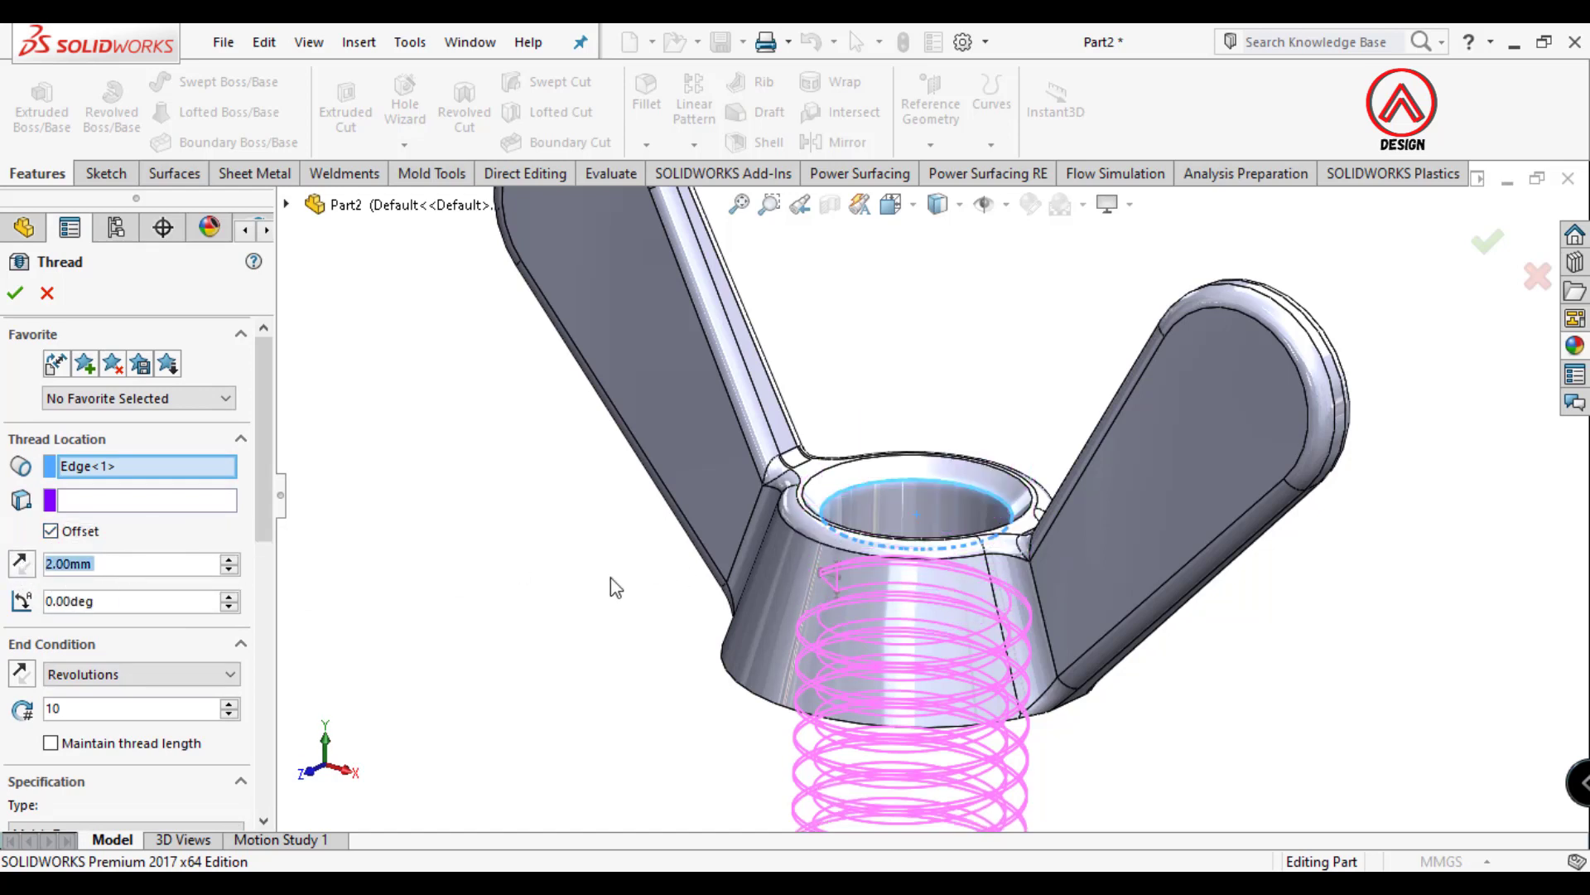
{"action": "left_click", "coordinate": [24, 564]}
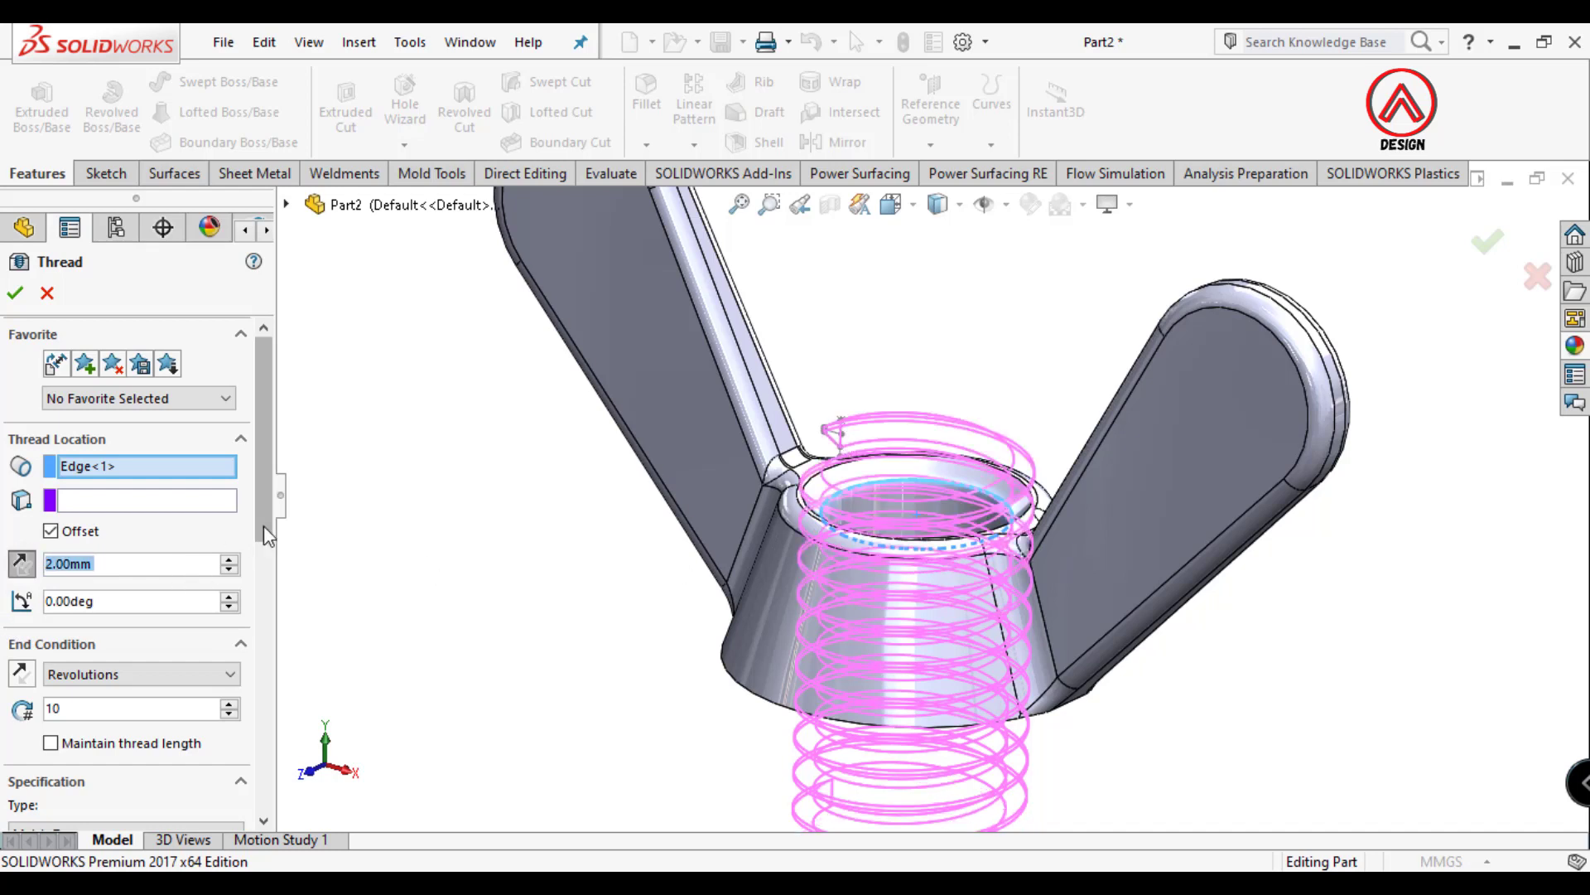
- Specify the thread as Metric Tap, size M6x1.0, cut over 10 revolutions, and apply it
{"action": "left_click_drag", "start_coordinate": [264, 525], "coordinate": [252, 661]}
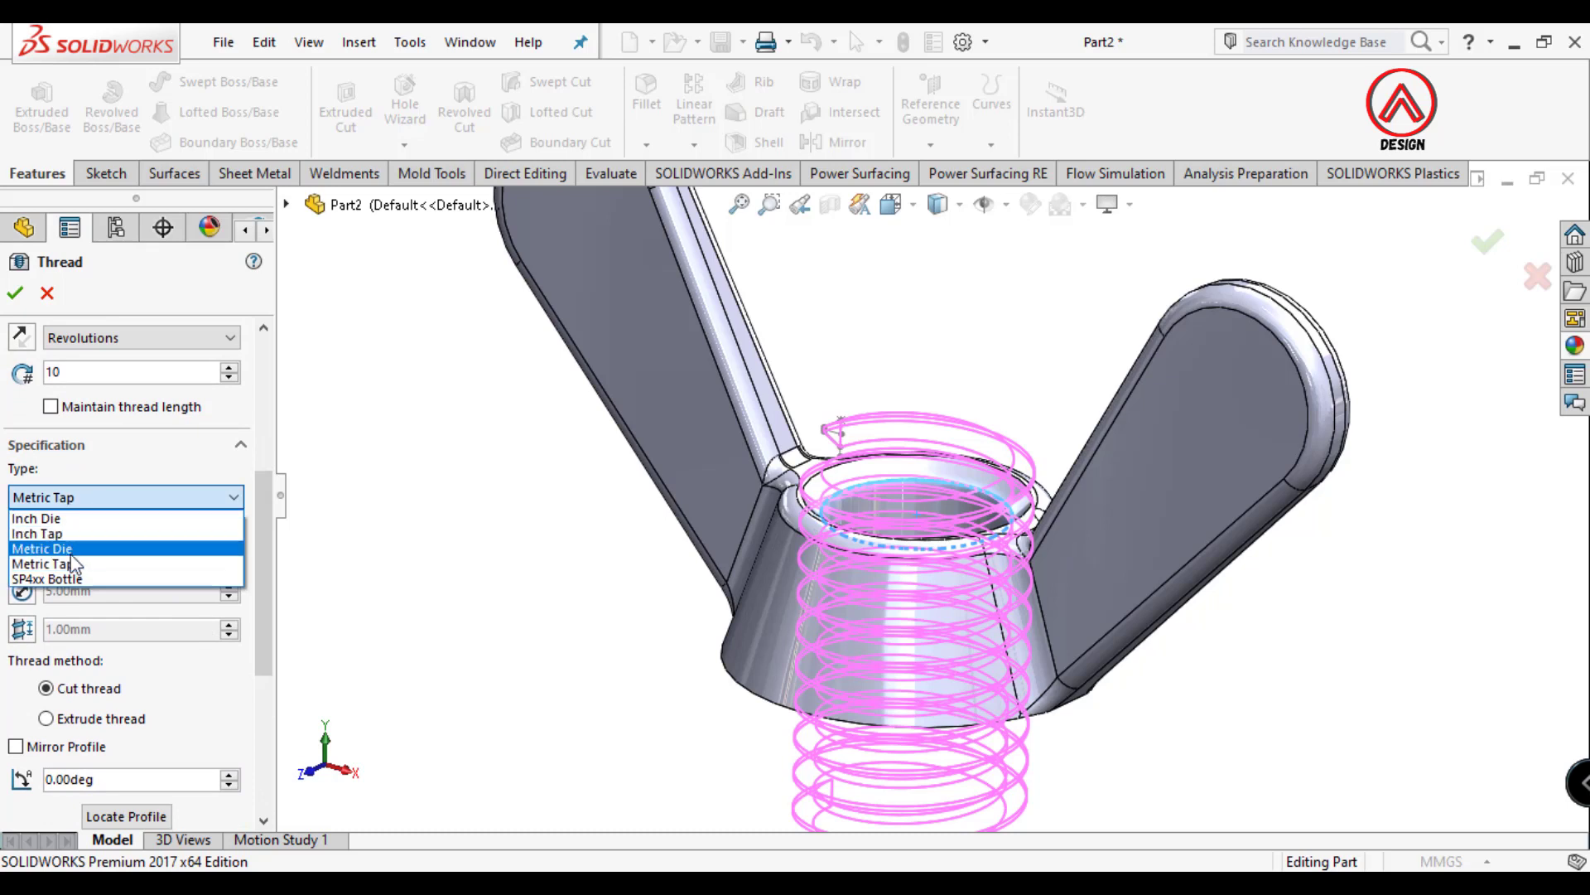
{"action": "left_click", "coordinate": [67, 560]}
{"action": "left_click", "coordinate": [59, 555]}
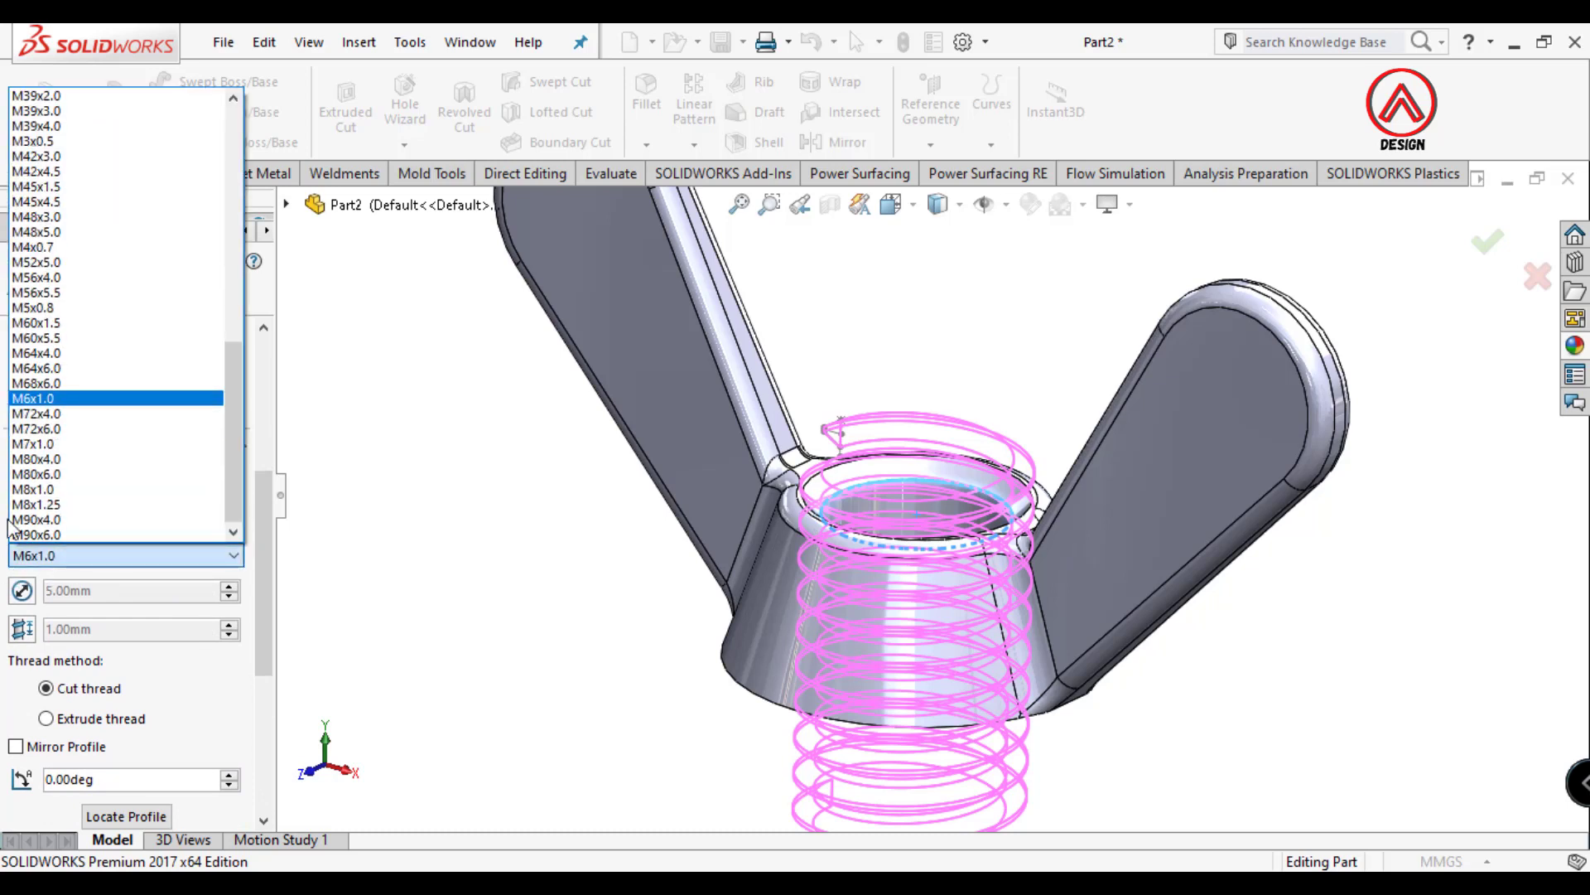
{"action": "left_click", "coordinate": [31, 399]}
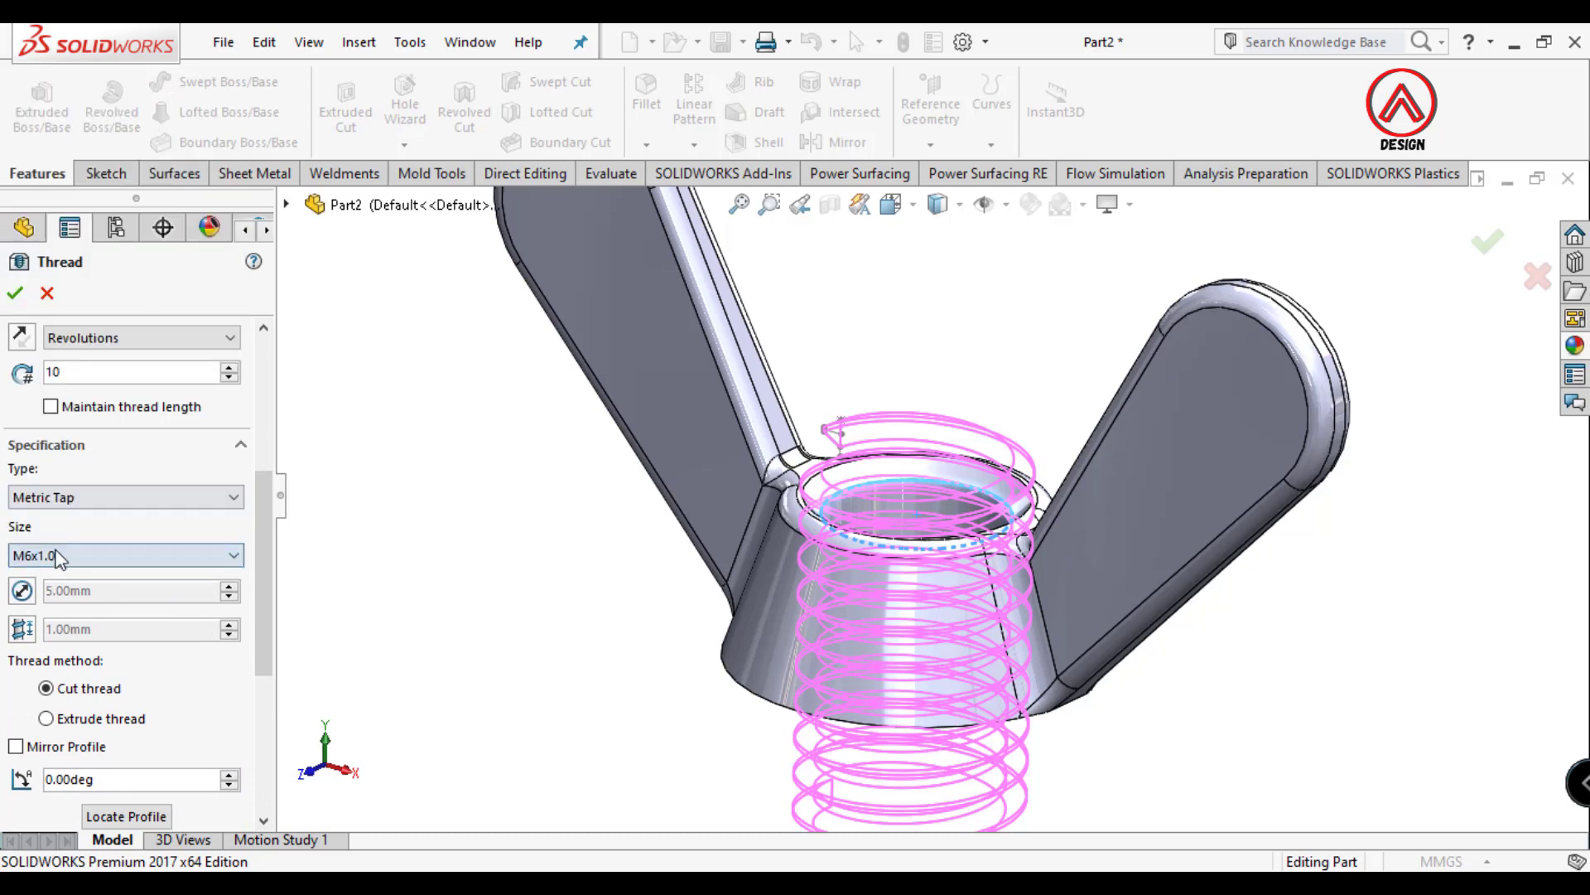
{"action": "left_click_drag", "start_coordinate": [259, 622], "coordinate": [242, 419]}
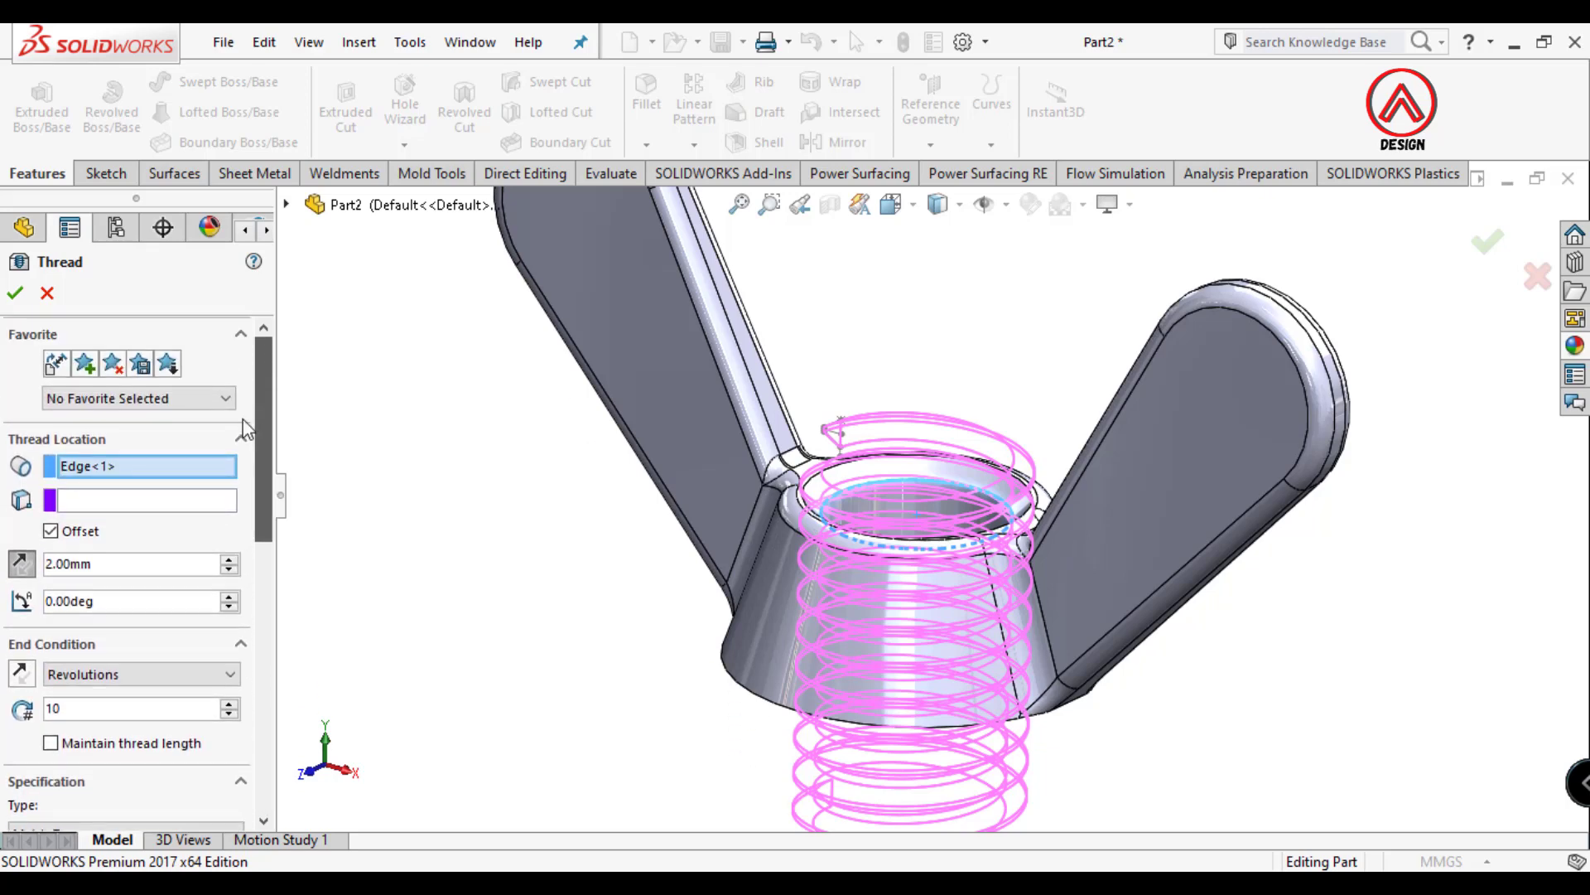
{"action": "scroll", "coordinate": [738, 500], "scroll_direction": "up", "scroll_amount": 2}
{"action": "scroll", "coordinate": [1031, 554], "scroll_direction": "down", "scroll_amount": 2}
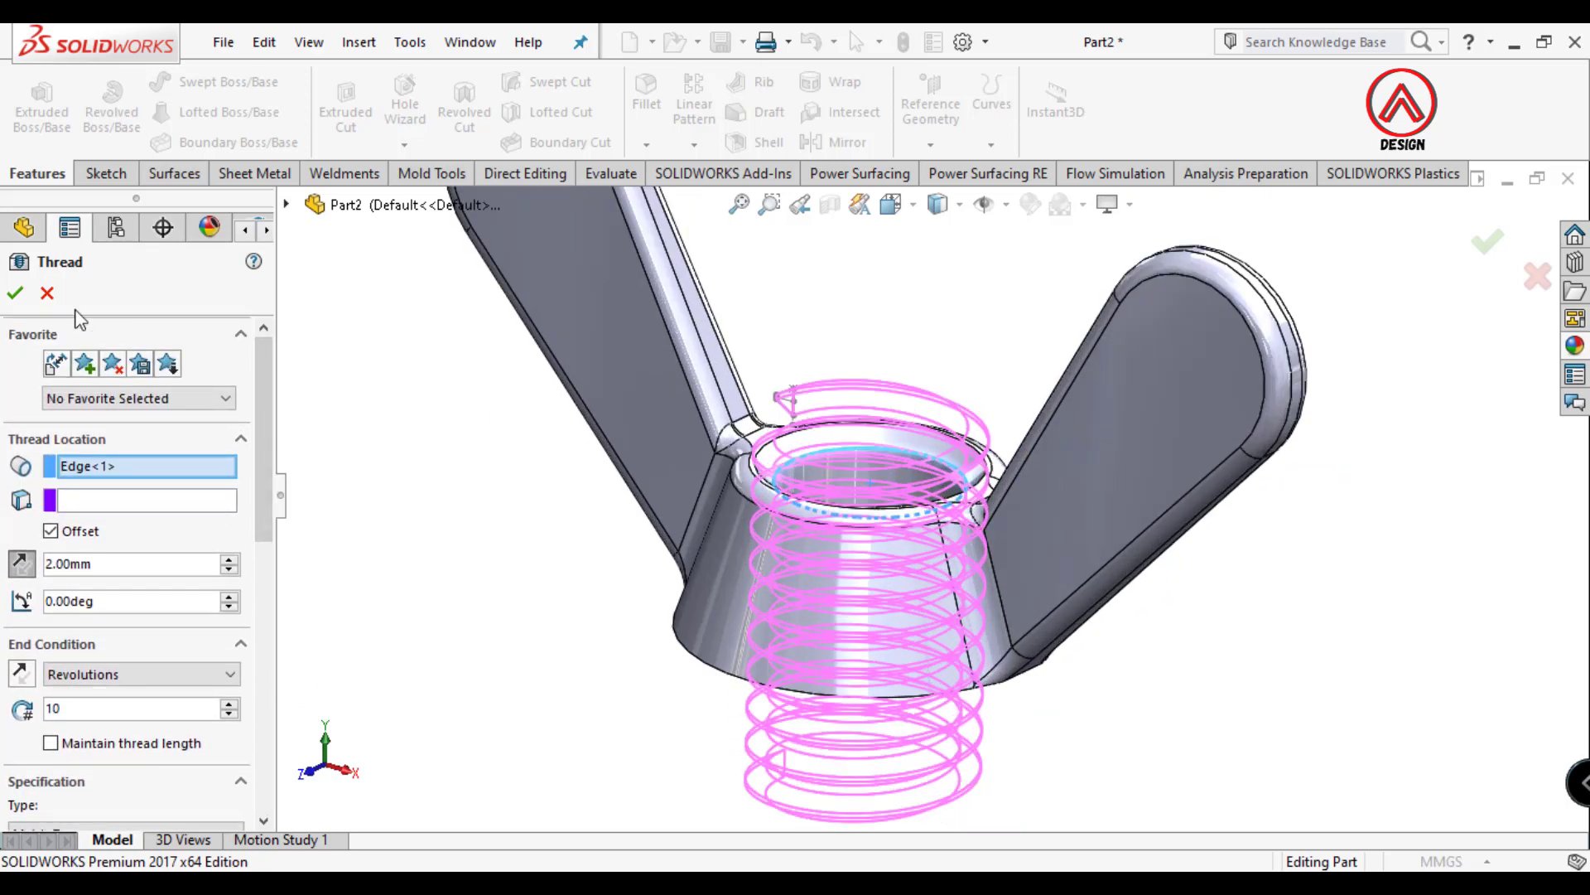
{"action": "left_click", "coordinate": [17, 295]}
- Examine the cut thread inside the central hole from close up and from several angles
{"action": "middle_click_drag", "start_coordinate": [959, 330], "coordinate": [925, 545]}
{"action": "scroll", "coordinate": [967, 489], "scroll_direction": "down", "scroll_amount": 5}
{"action": "scroll", "coordinate": [925, 545], "scroll_direction": "up", "scroll_amount": 8}
{"action": "scroll", "coordinate": [951, 504], "scroll_direction": "down", "scroll_amount": 7}
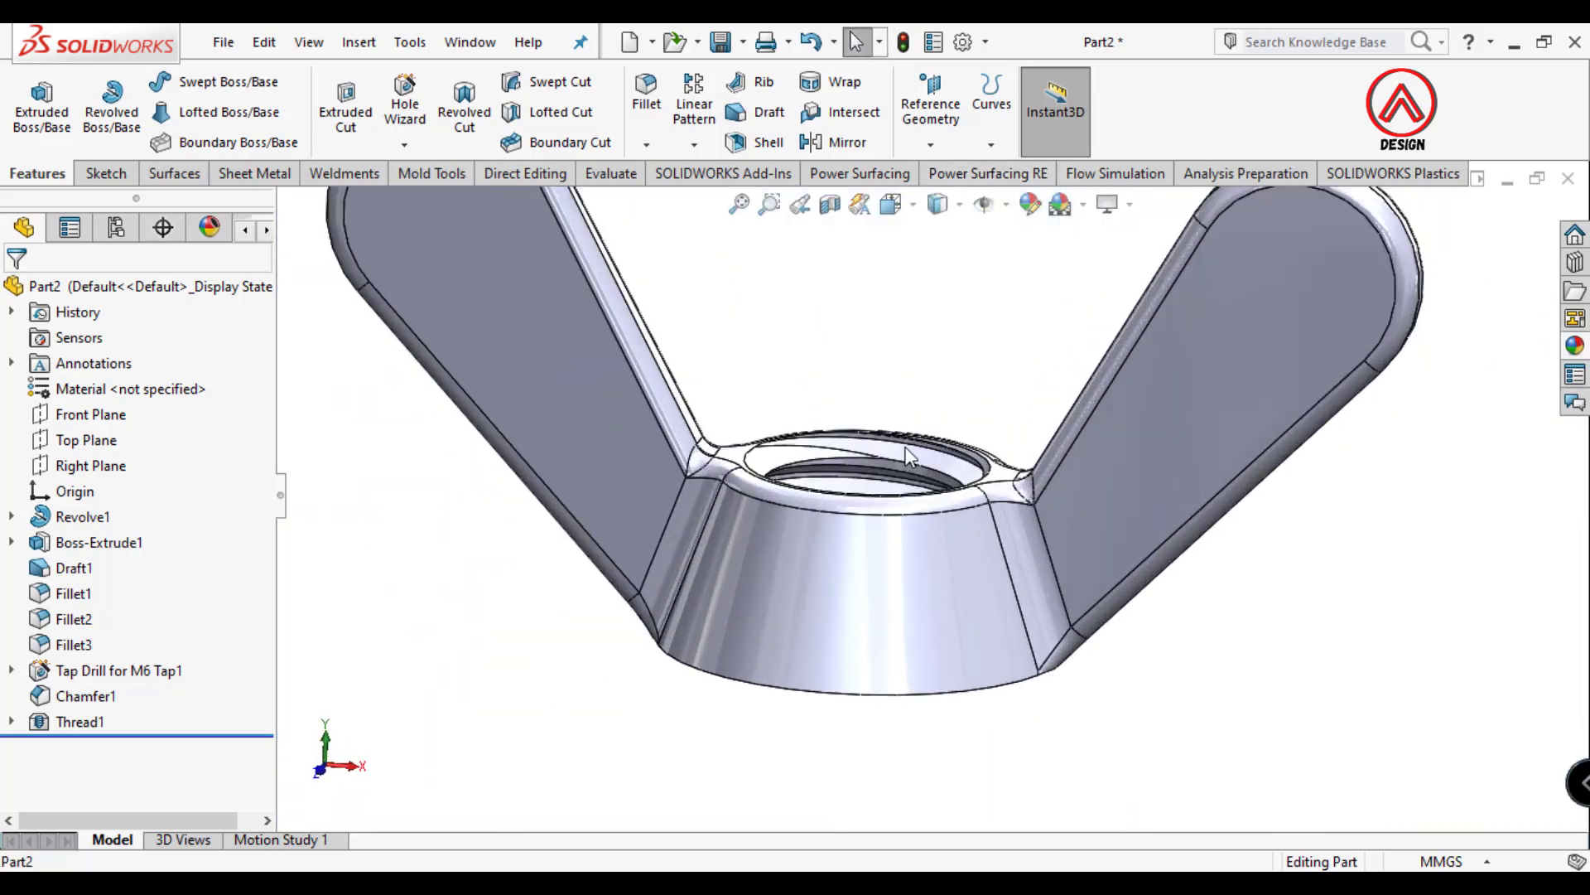
{"action": "middle_click_drag", "start_coordinate": [908, 454], "coordinate": [884, 354]}
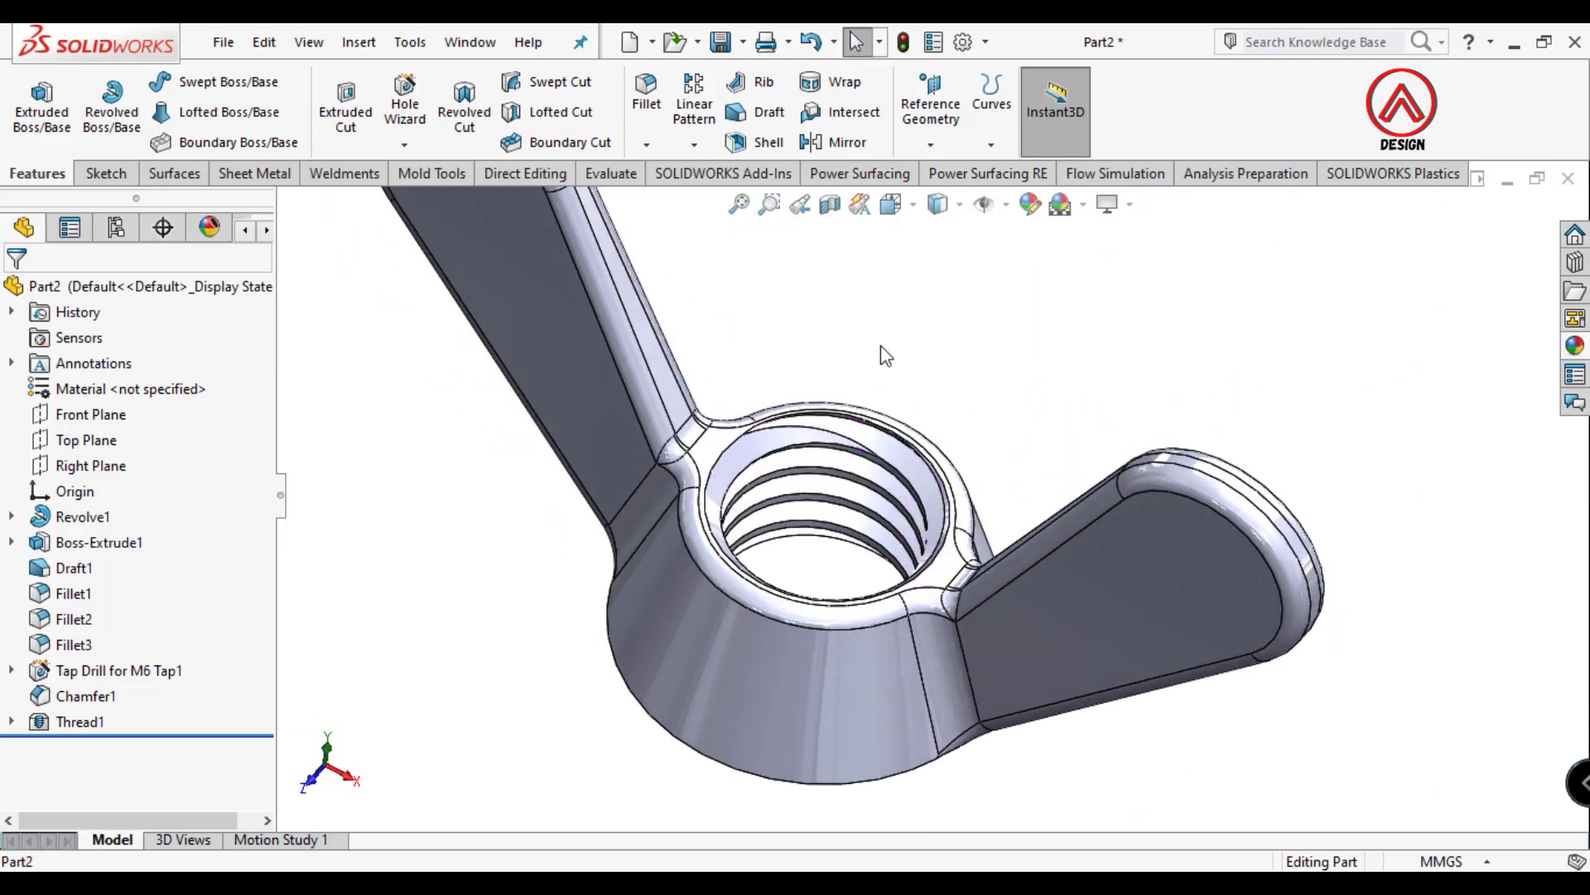
- View the wing nut shaded without edges, restore Shaded With Edges, and inspect the whole part
{"action": "left_click", "coordinate": [941, 208]}
{"action": "left_click", "coordinate": [942, 263]}
{"action": "mouse_move", "coordinate": [965, 460]}
{"action": "middle_mouse_down"}
{"action": "mouse_move", "coordinate": [977, 444]}
{"action": "mouse_move", "coordinate": [918, 630]}
{"action": "mouse_move", "coordinate": [1050, 366]}
{"action": "middle_mouse_up"}
{"action": "scroll", "coordinate": [1047, 358], "scroll_direction": "up", "scroll_amount": 2}
{"action": "mouse_move", "coordinate": [929, 338]}
{"action": "middle_mouse_down"}
{"action": "mouse_move", "coordinate": [917, 440]}
{"action": "mouse_move", "coordinate": [932, 369]}
{"action": "middle_mouse_up"}
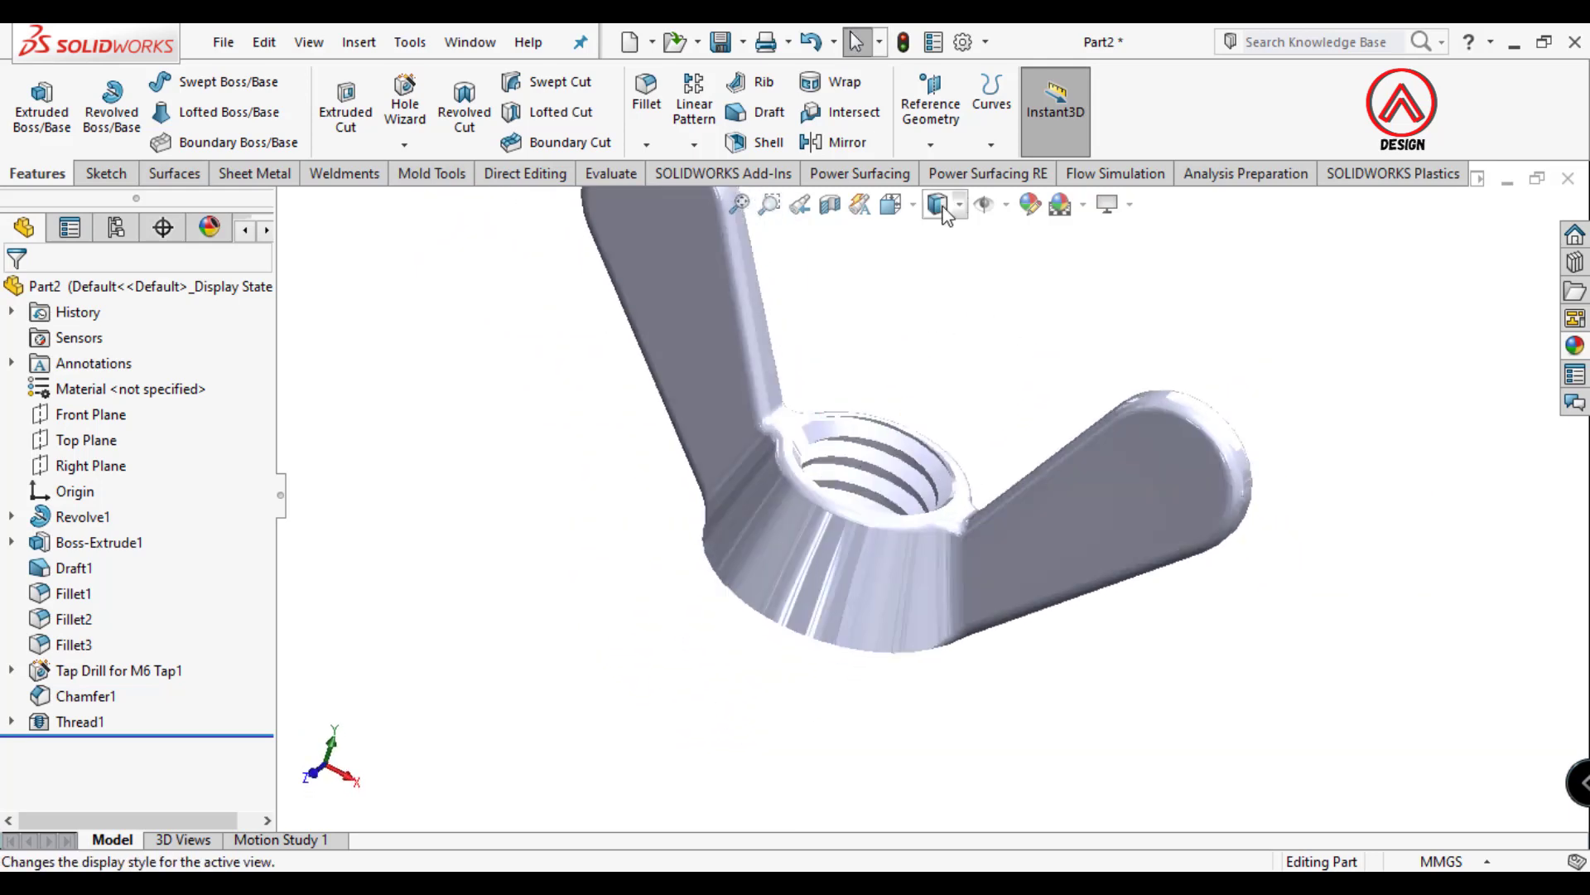
{"action": "left_click", "coordinate": [941, 238]}
{"action": "middle_click_drag", "start_coordinate": [920, 431], "coordinate": [907, 347]}
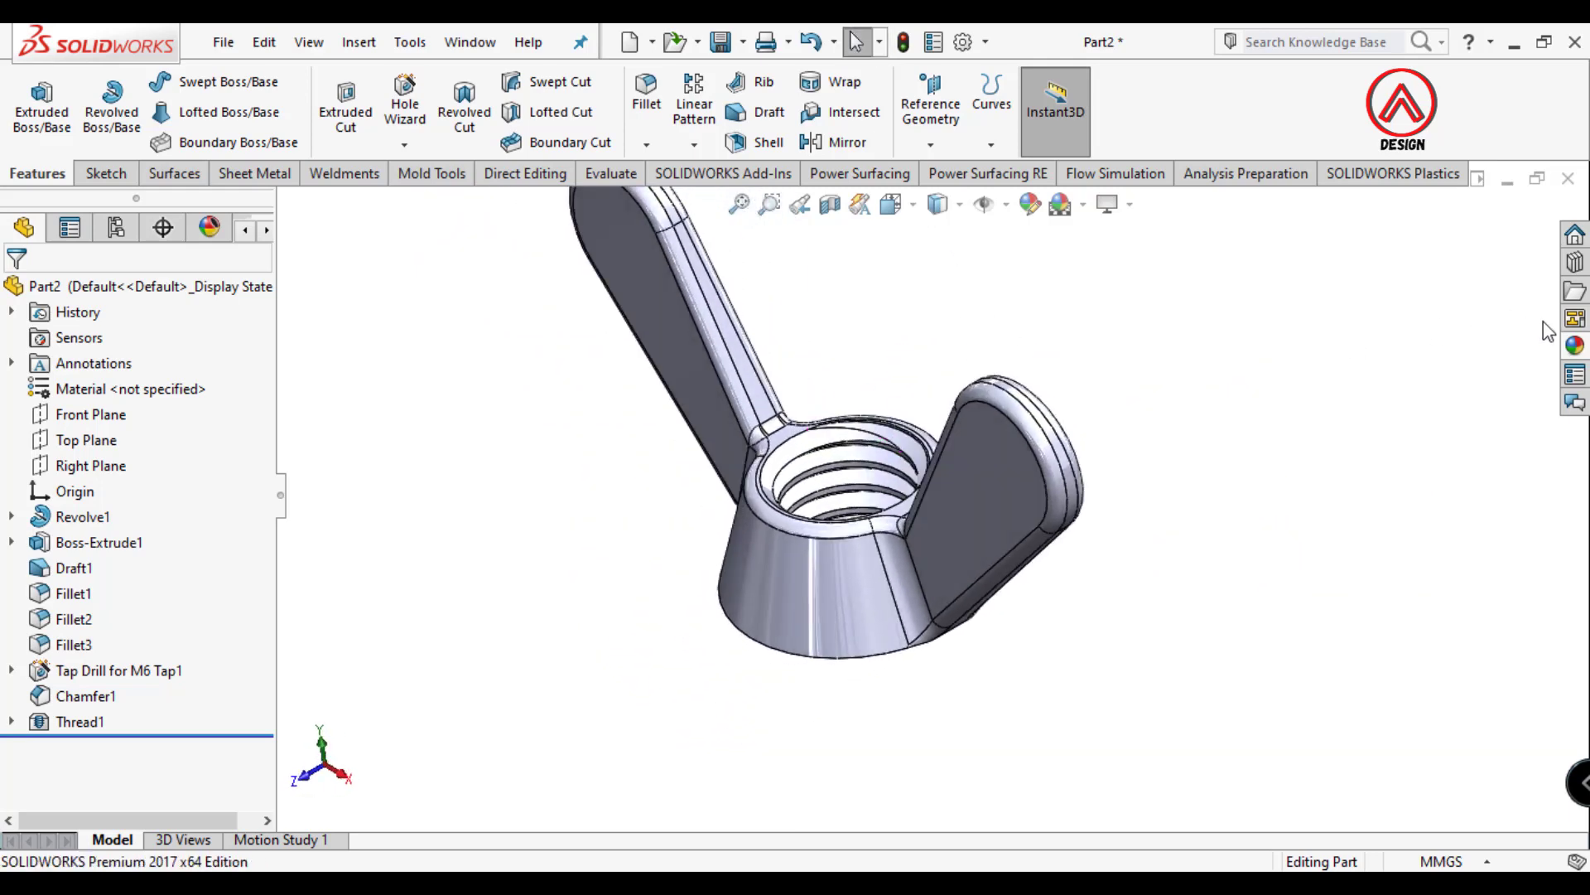
{"action": "middle_click_drag", "start_coordinate": [936, 490], "coordinate": [986, 394]}
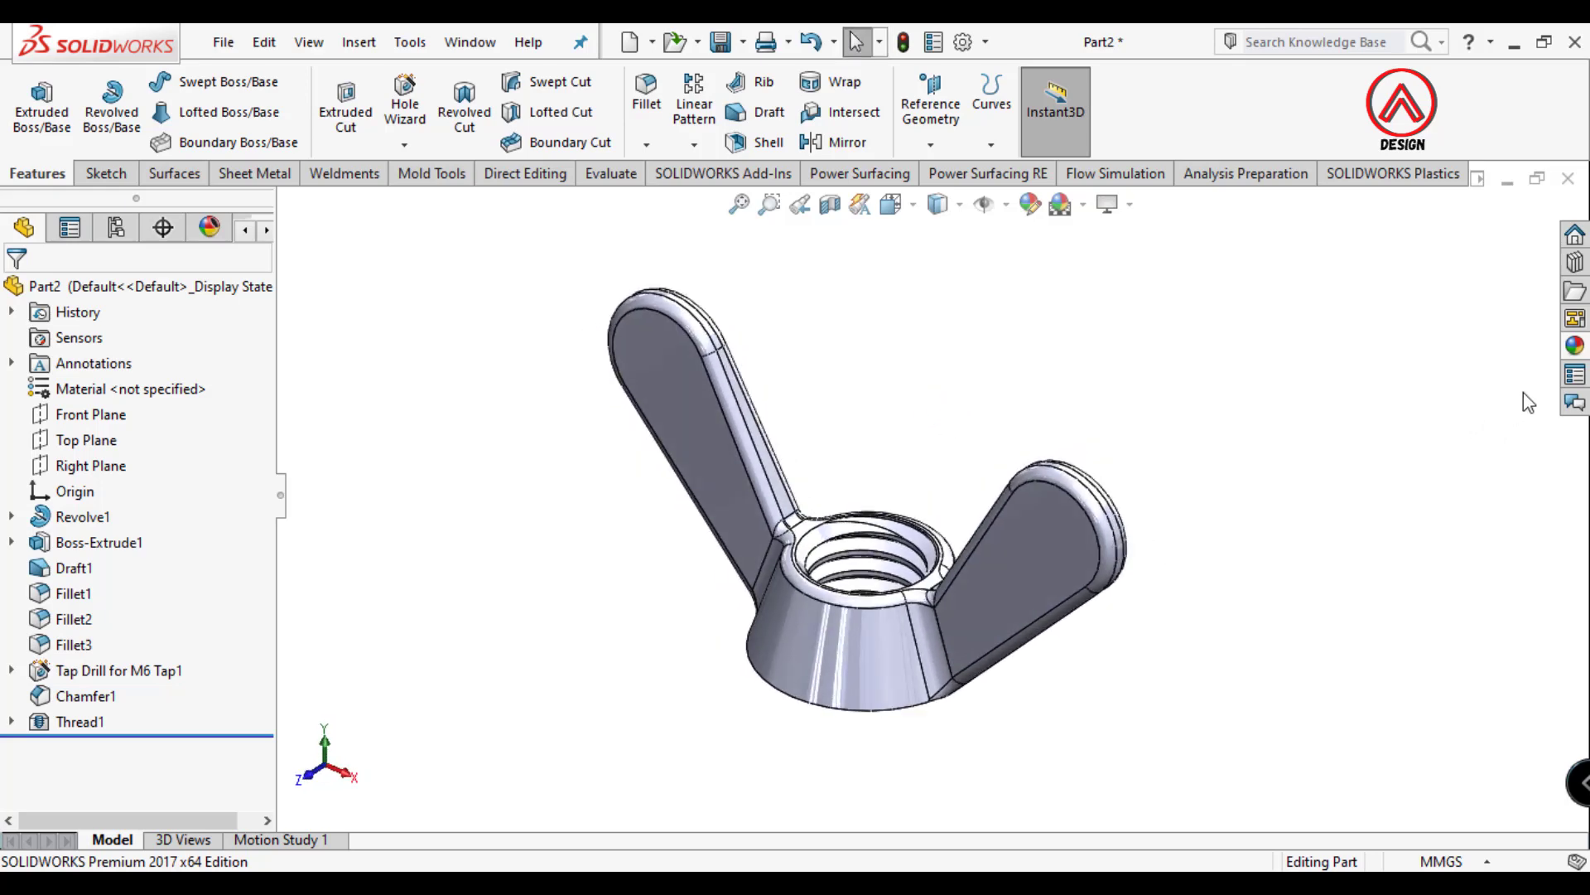
- Apply a metal appearance from the appearance library to the entire wing nut body
{"action": "left_click", "coordinate": [1575, 346]}
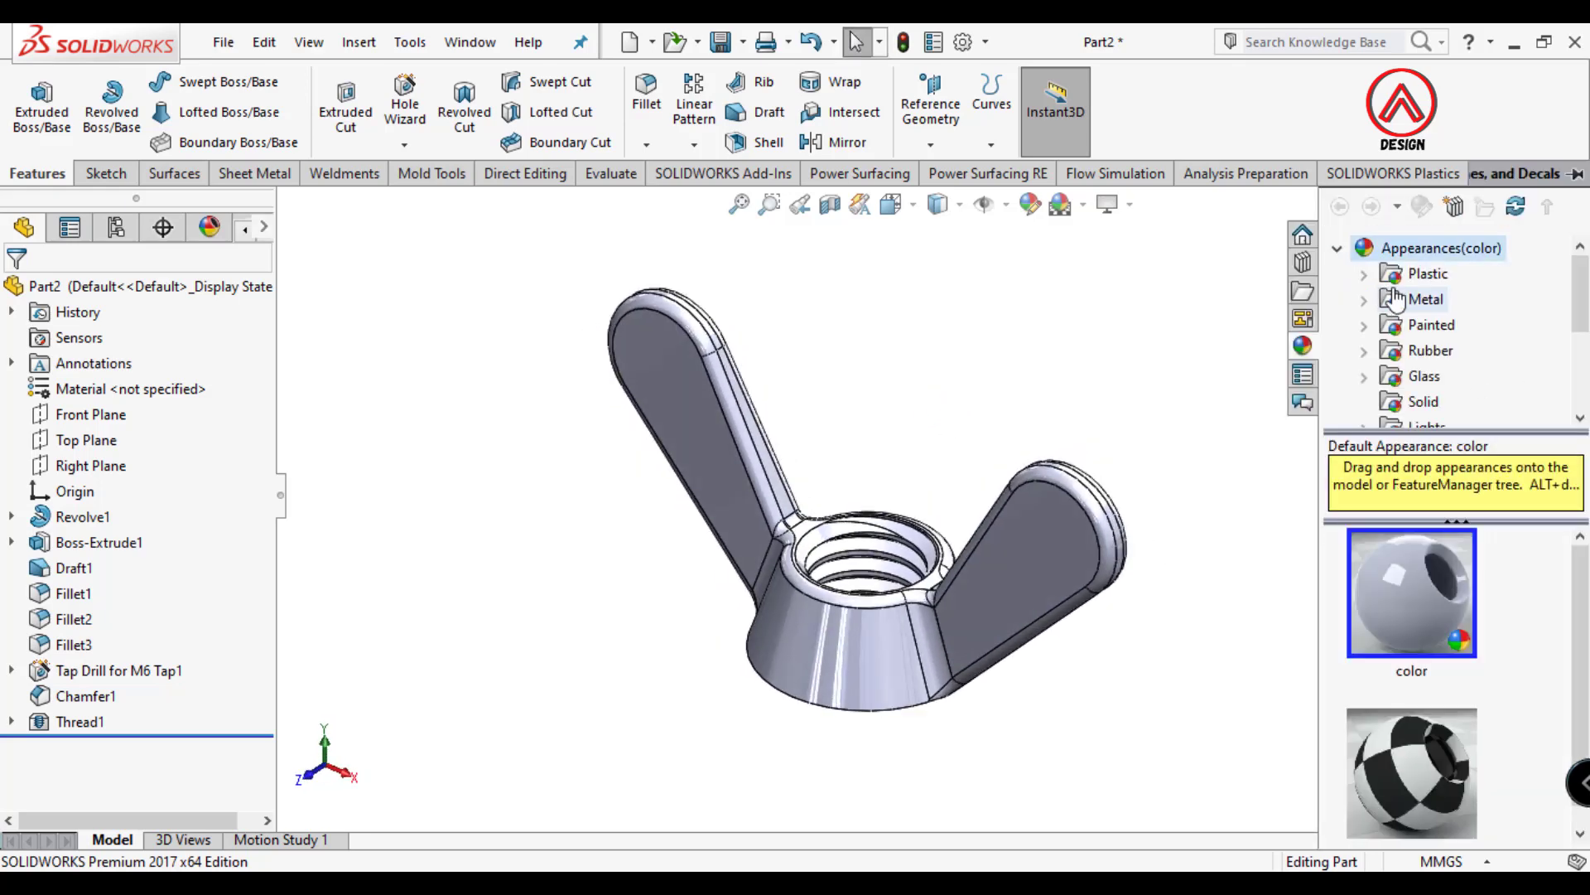
{"action": "left_click", "coordinate": [1365, 300]}
{"action": "left_click", "coordinate": [1446, 275]}
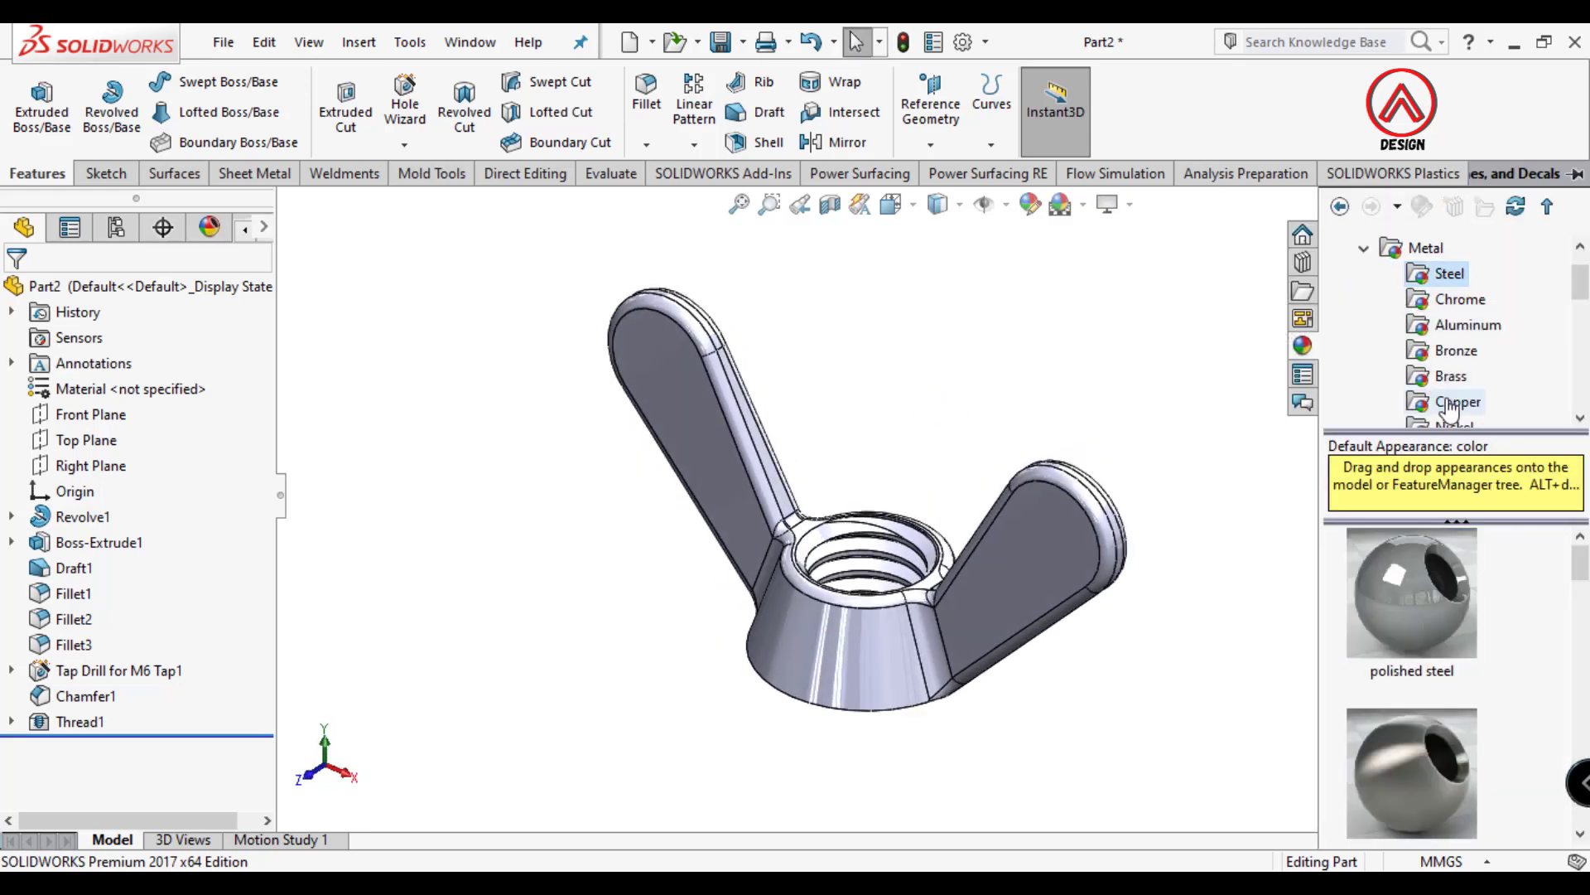
{"action": "scroll", "coordinate": [1412, 688], "scroll_direction": "down", "scroll_amount": 1}
{"action": "left_click_drag", "start_coordinate": [1409, 634], "coordinate": [1007, 579]}
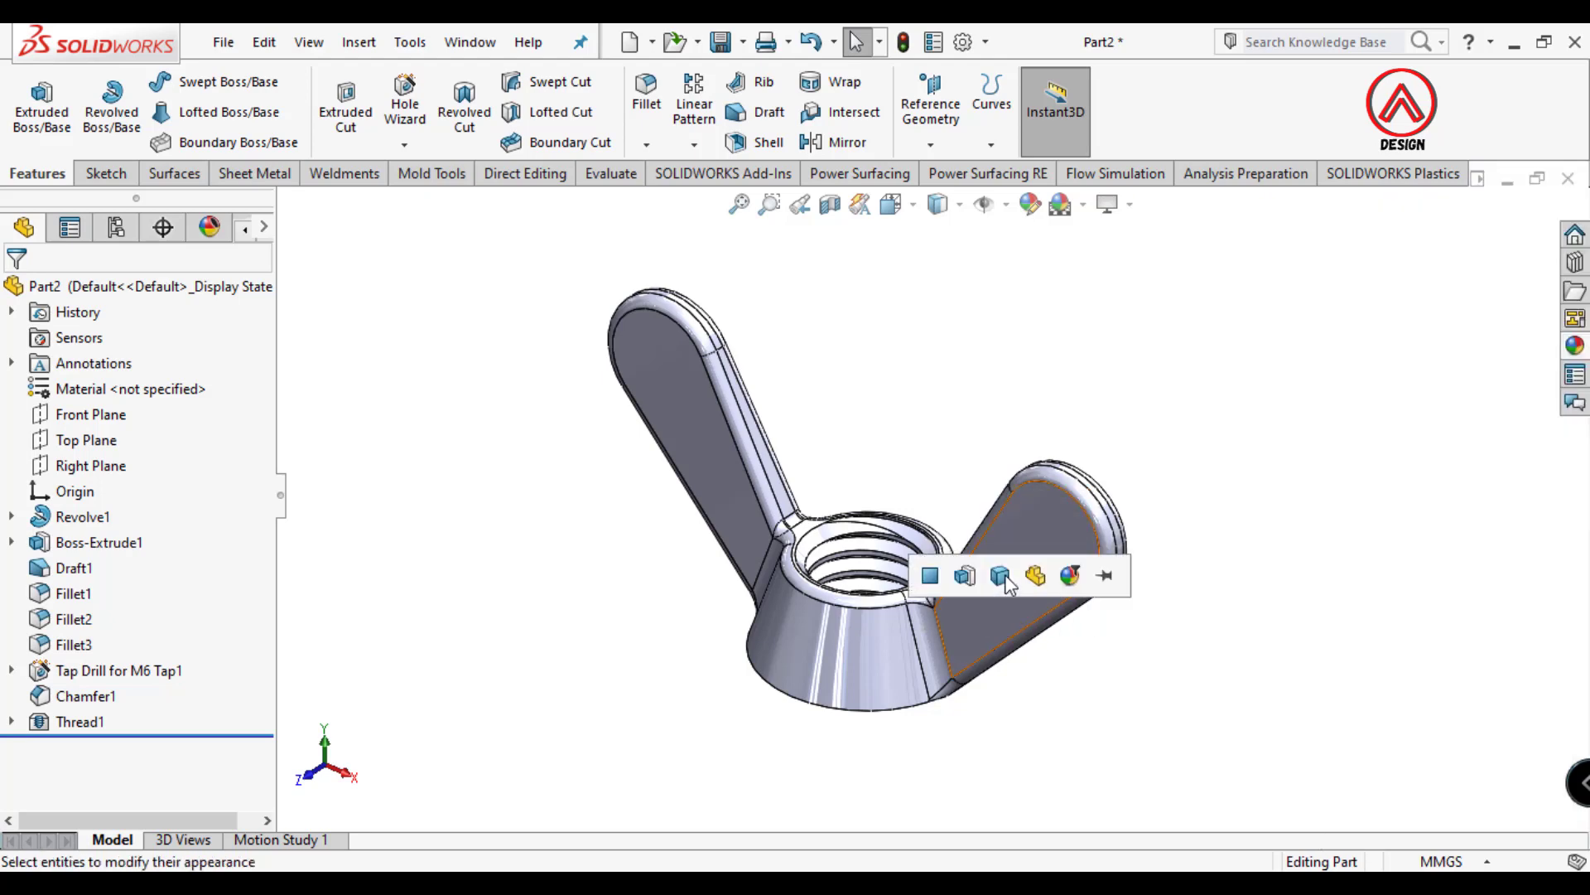
{"action": "left_click", "coordinate": [1010, 576]}
{"action": "middle_click_drag", "start_coordinate": [1019, 454], "coordinate": [947, 839]}
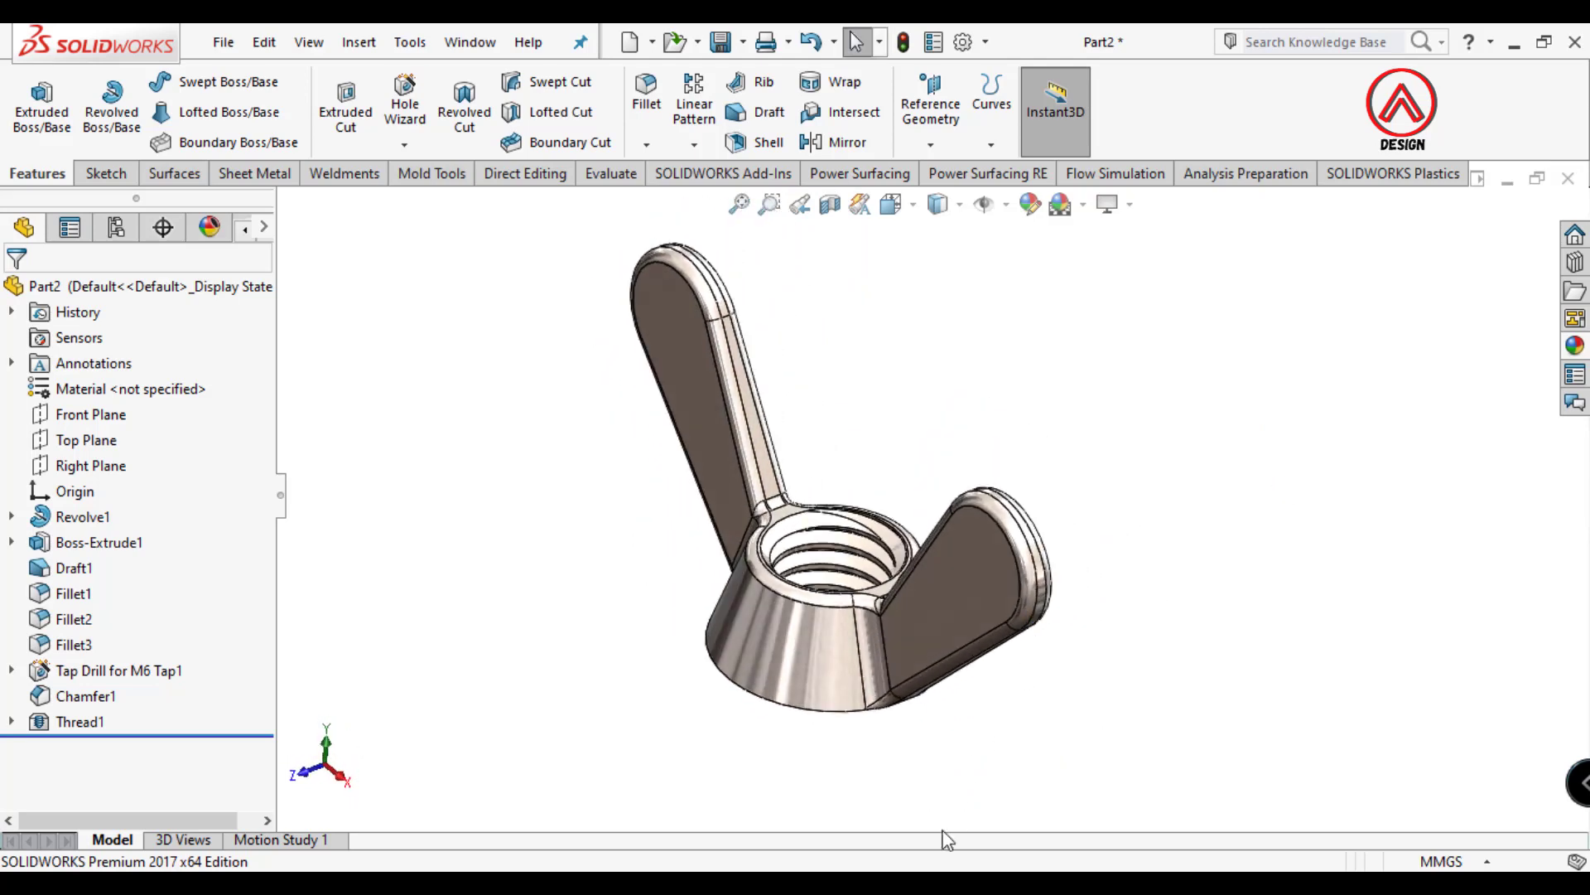